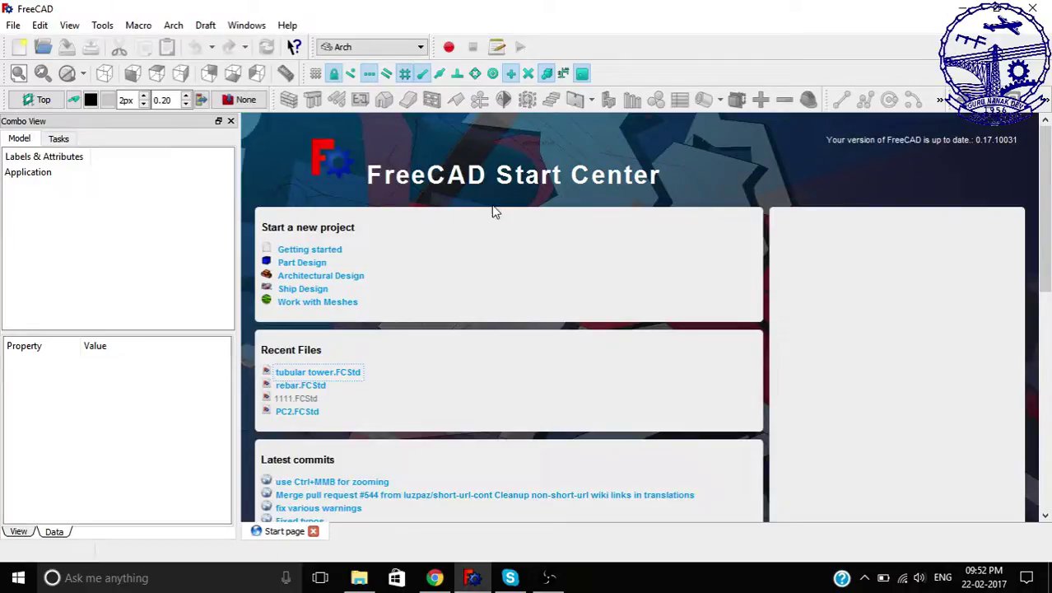
# Read the 'Help making a tubular tower' forum thread down to the reply showing a finished tower model.
pyautogui.click(434, 578)
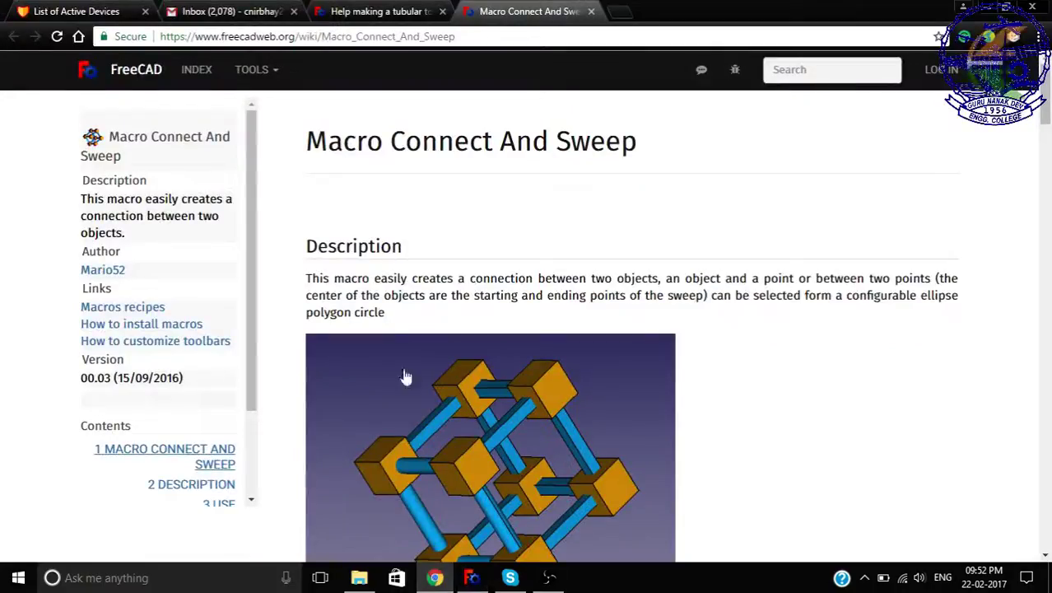
pyautogui.click(359, 10)
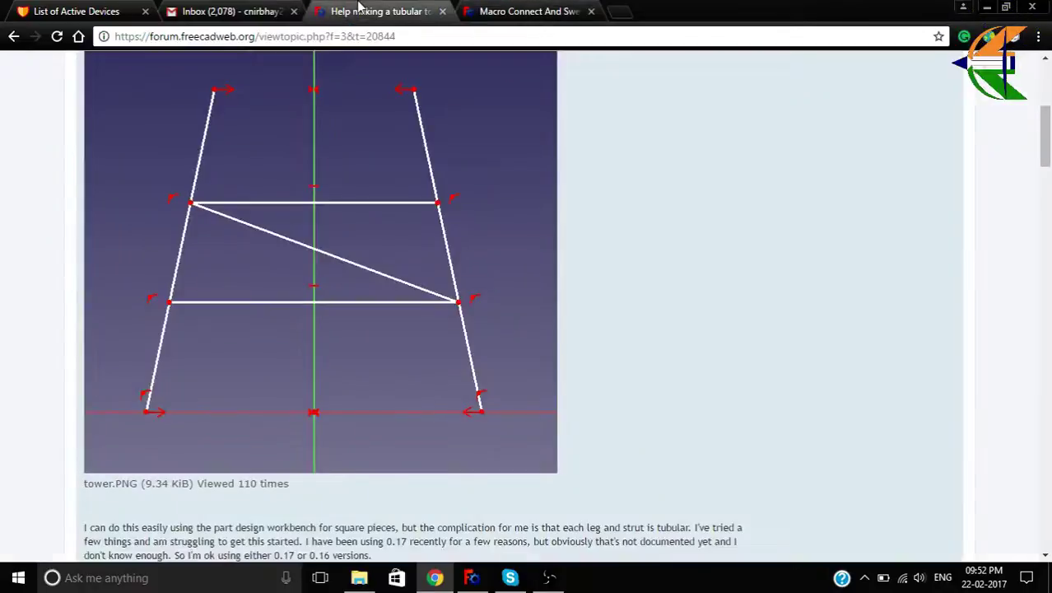
pyautogui.scroll(3, 485, 268)
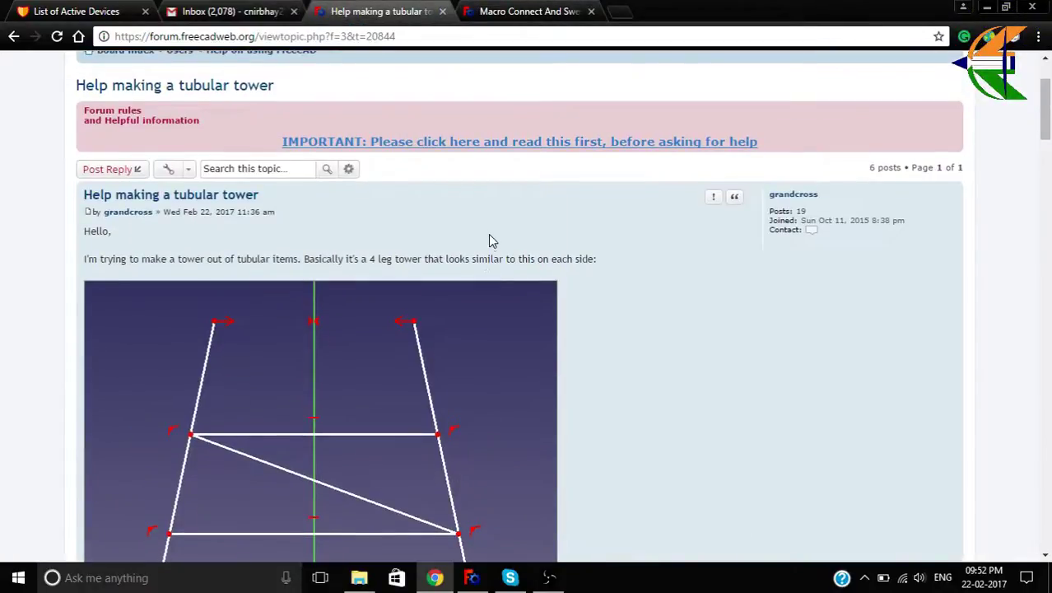
pyautogui.scroll(-2, 494, 236)
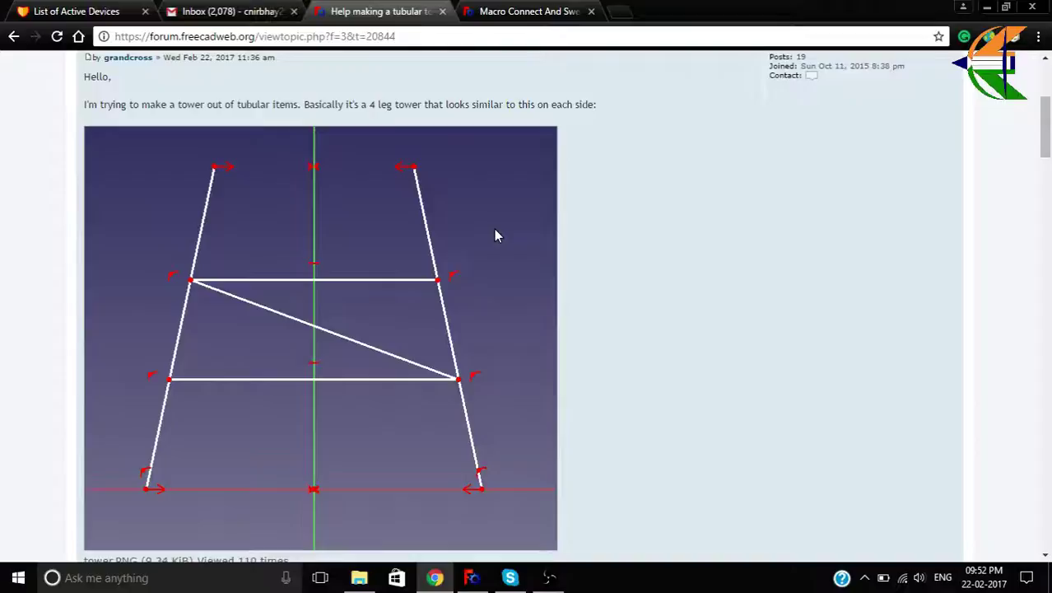
pyautogui.scroll(1, 495, 235)
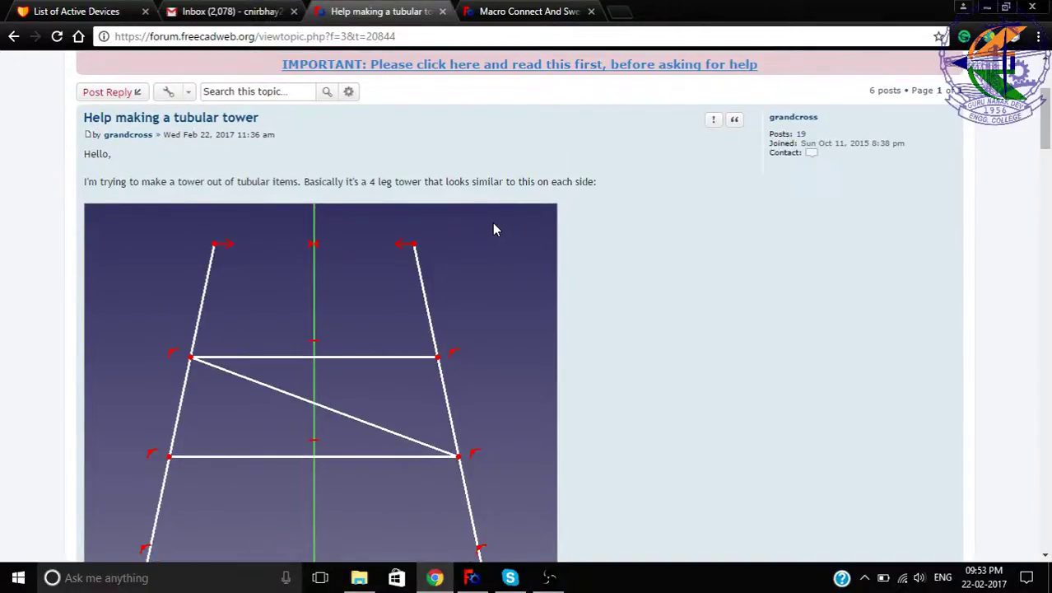
pyautogui.scroll(-1, 480, 226)
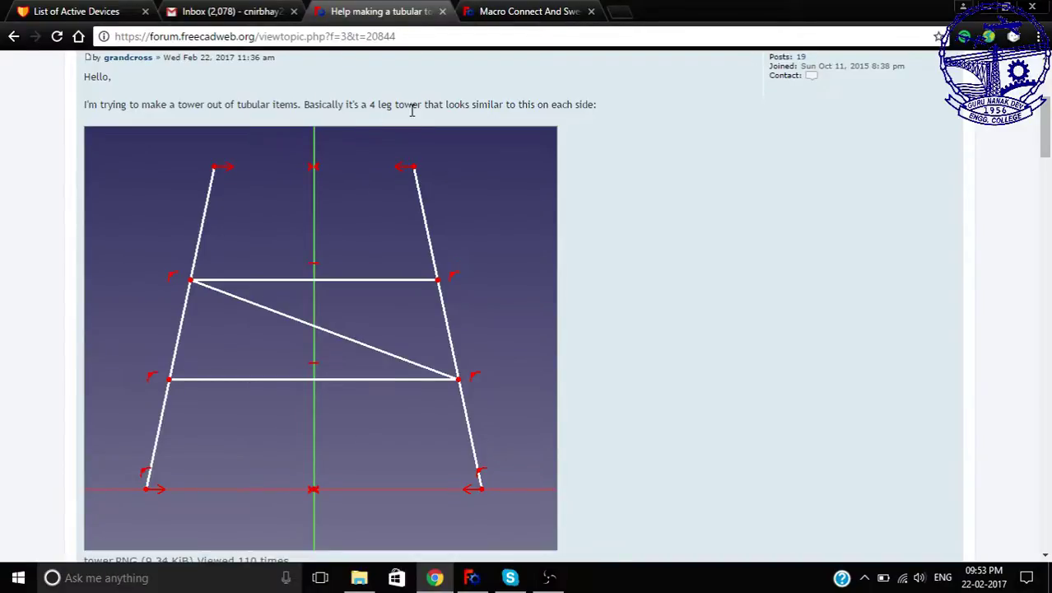
pyautogui.moveTo(1045, 132)
pyautogui.mouseDown()
pyautogui.moveTo(1046, 518)
pyautogui.moveTo(1047, 461)
pyautogui.mouseUp()
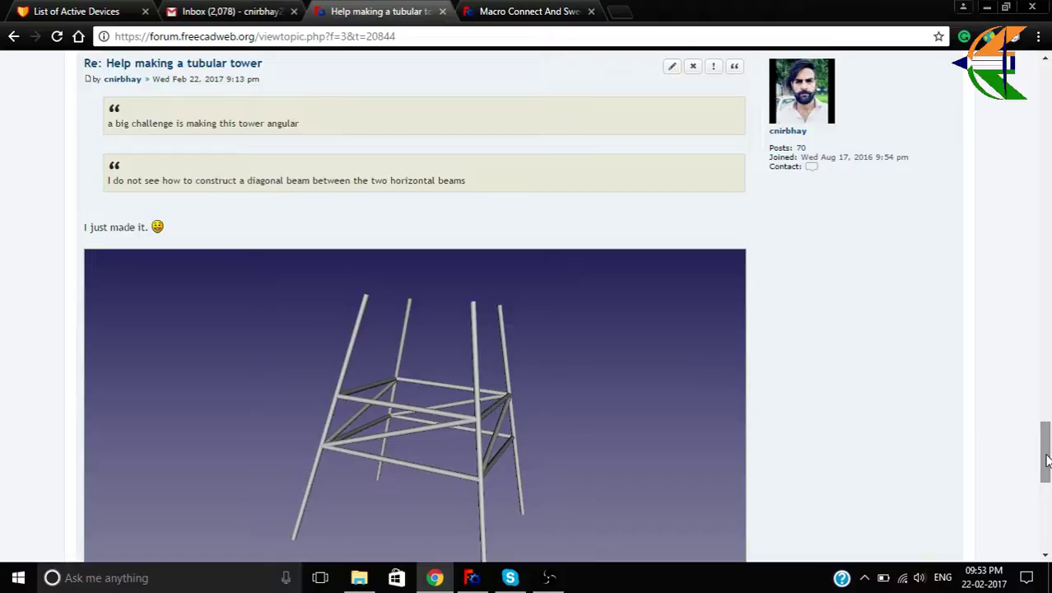
# Return to FreeCAD and create a new empty document.
pyautogui.click(472, 578)
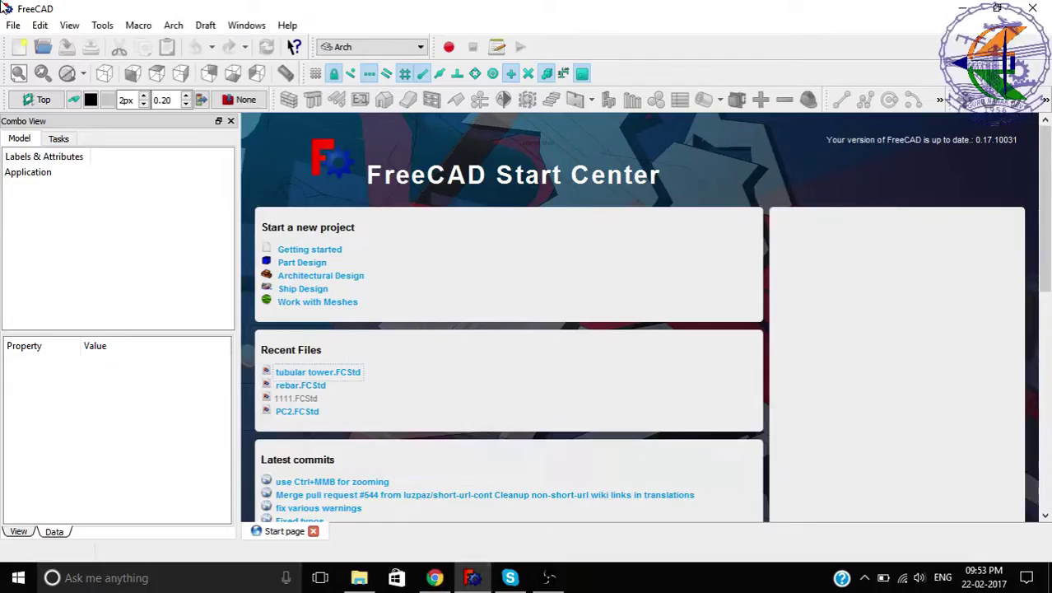
pyautogui.click(13, 25)
pyautogui.click(24, 48)
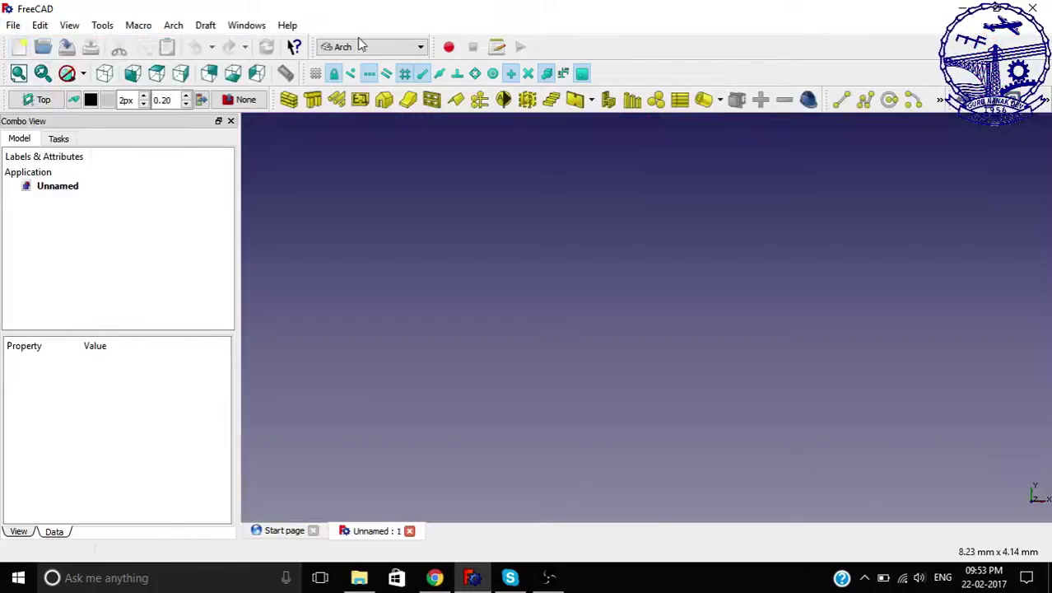
# Switch to the Sketcher workbench and start a new sketch on the XZ-Plane.
pyautogui.click(369, 46)
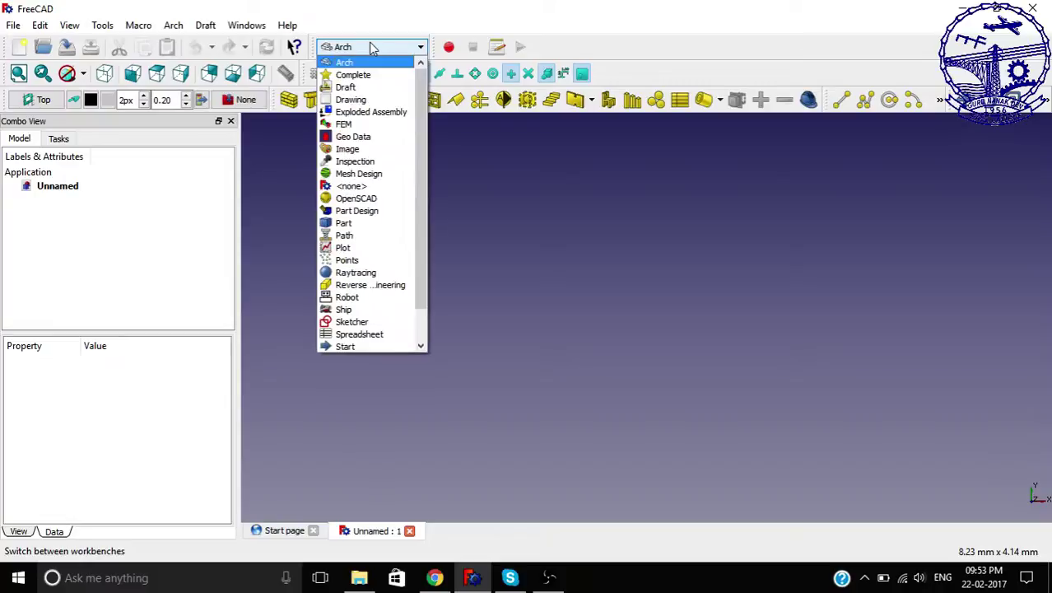
pyautogui.click(354, 322)
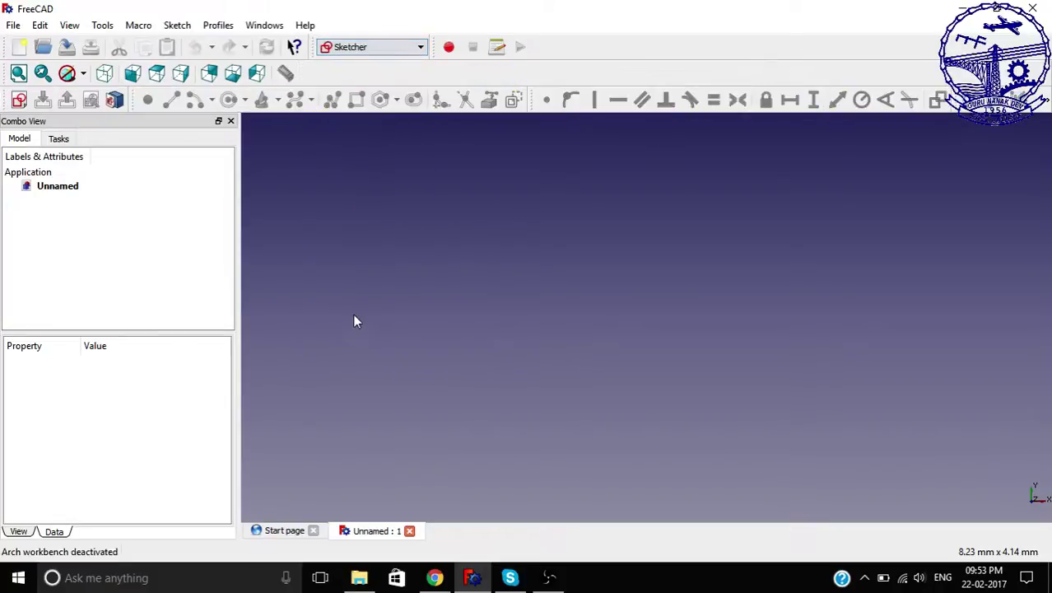
pyautogui.click(19, 99)
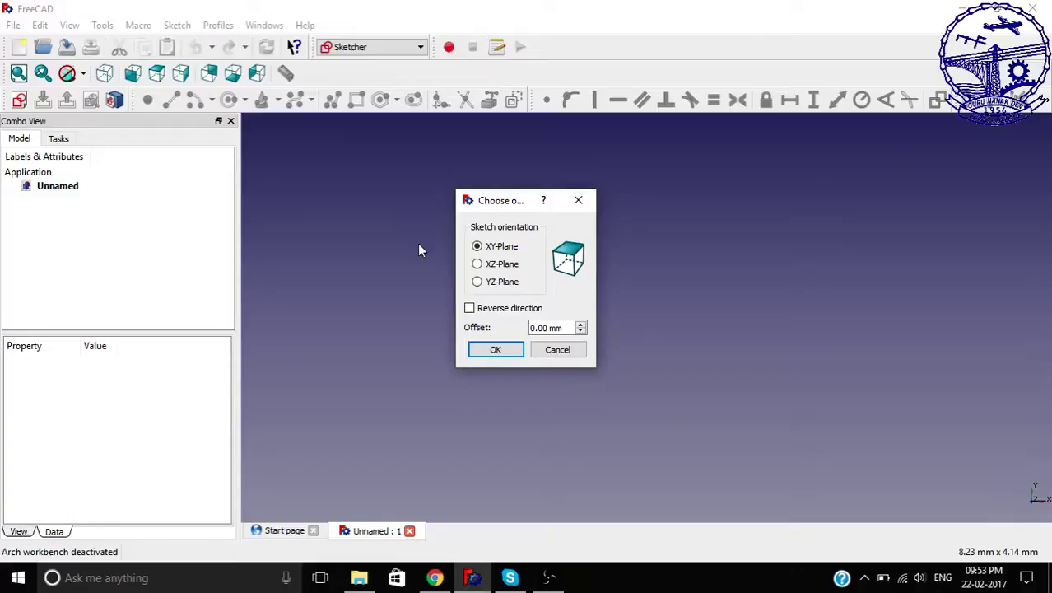
pyautogui.click(490, 268)
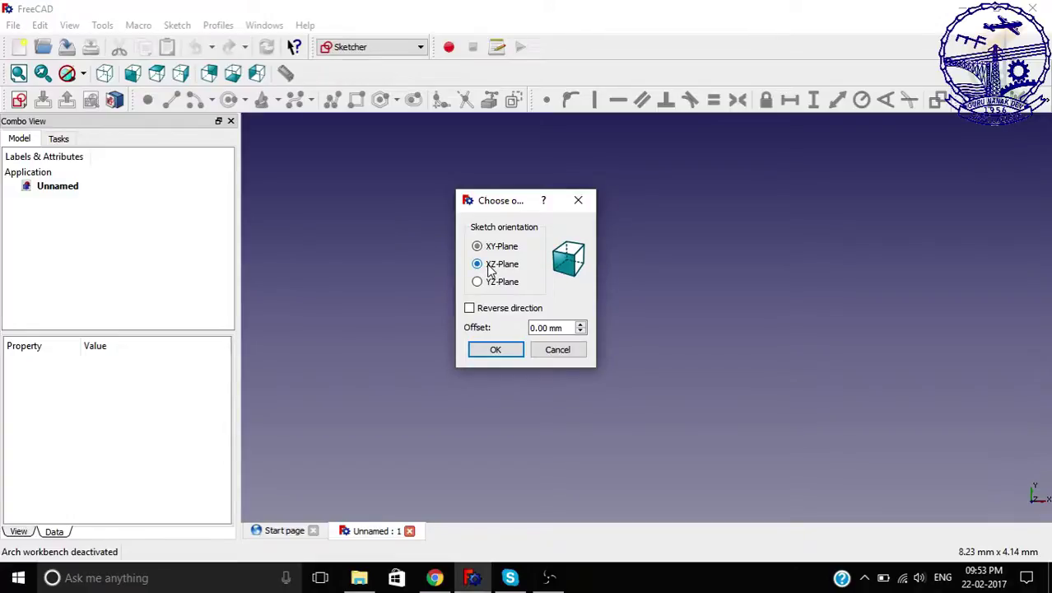
pyautogui.click(496, 350)
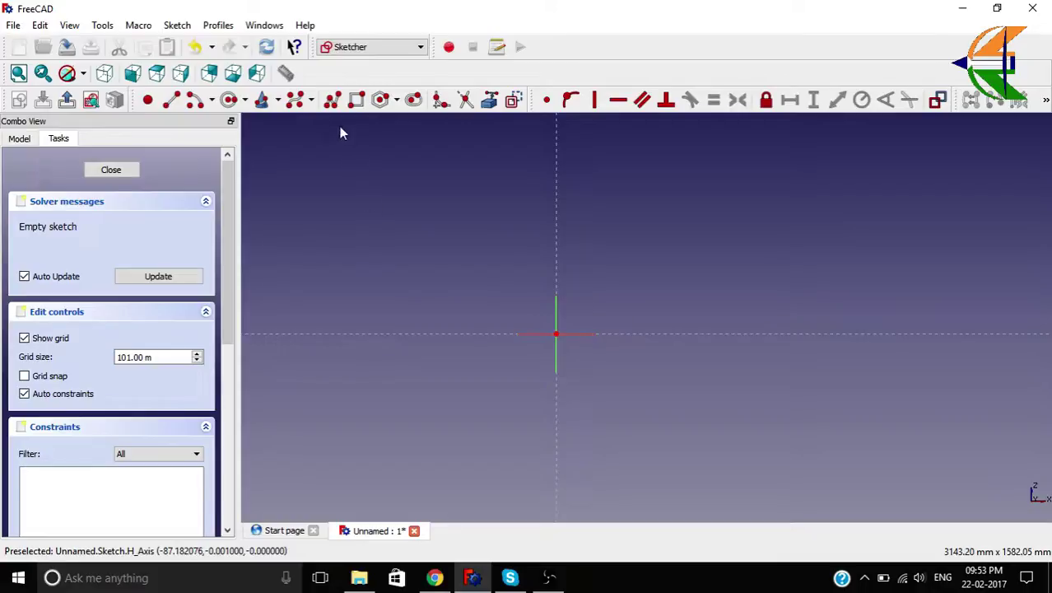
# Draw two slanted leg lines with their feet on the horizontal axis.
pyautogui.click(171, 100)
pyautogui.scroll(4, 544, 303)
pyautogui.click(506, 368)
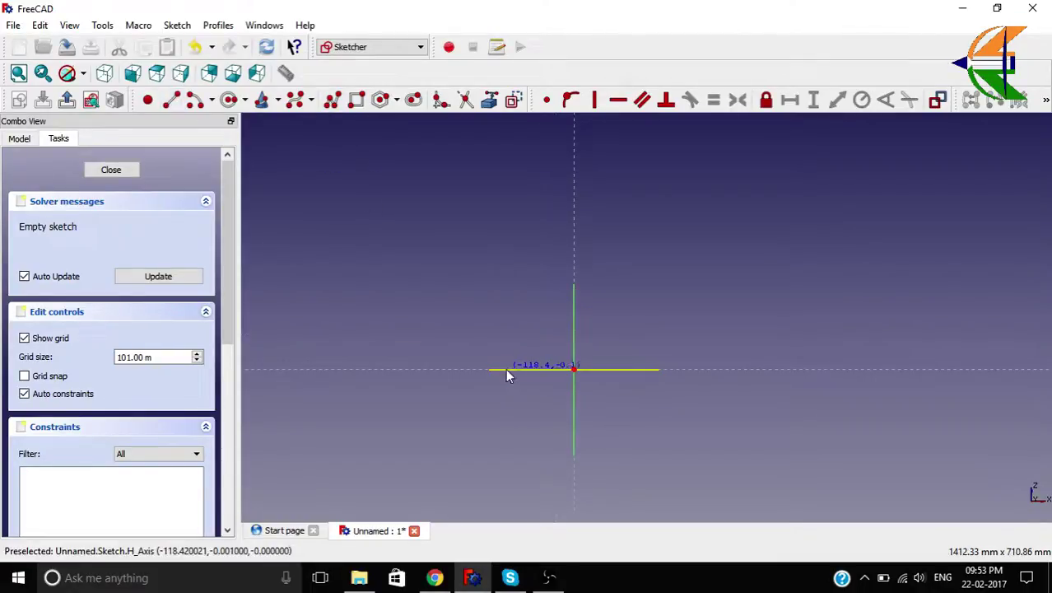
pyautogui.click(531, 195)
pyautogui.click(611, 194)
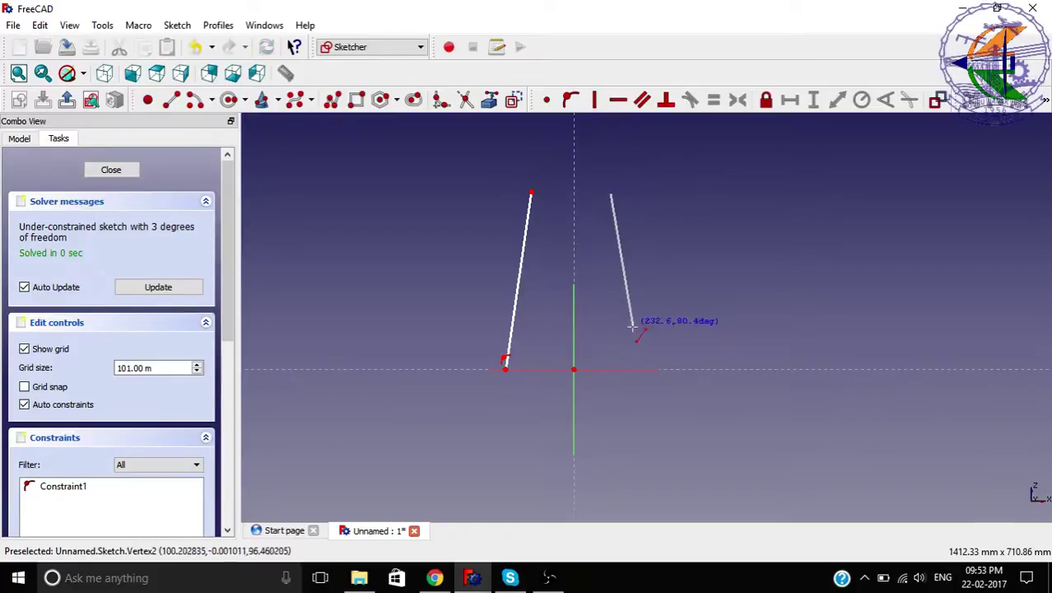
pyautogui.click(637, 370)
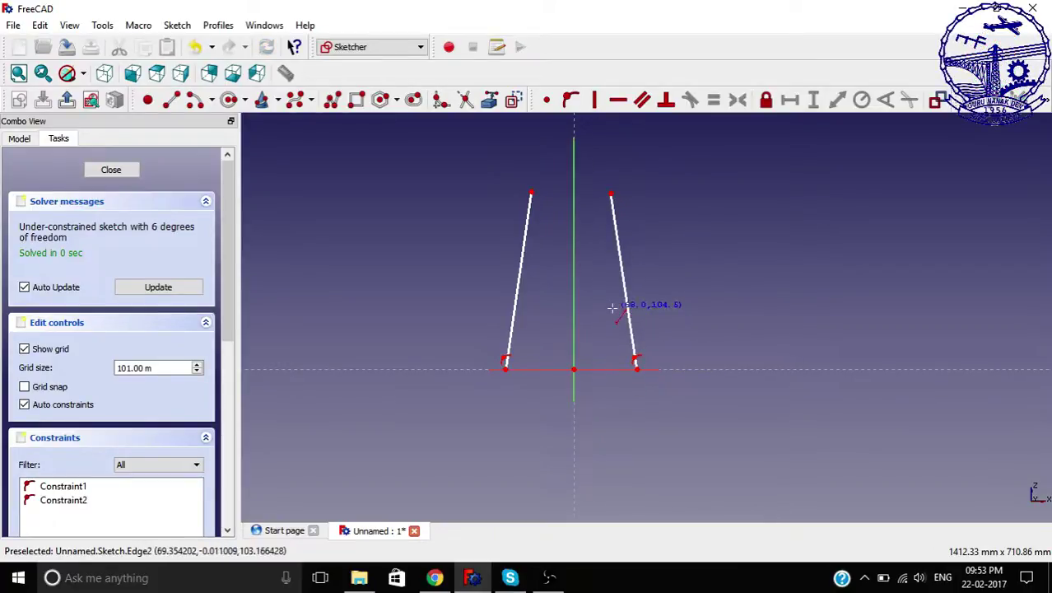
# Make the leg tops and the leg feet symmetric about the vertical axis.
pyautogui.click(531, 195)
pyautogui.click(611, 196)
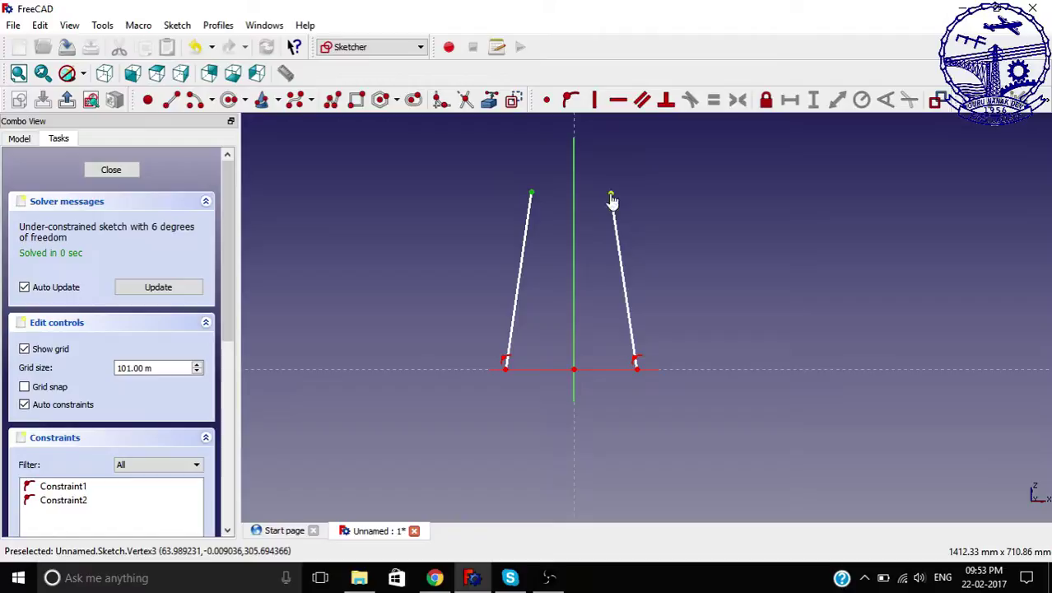
pyautogui.click(577, 226)
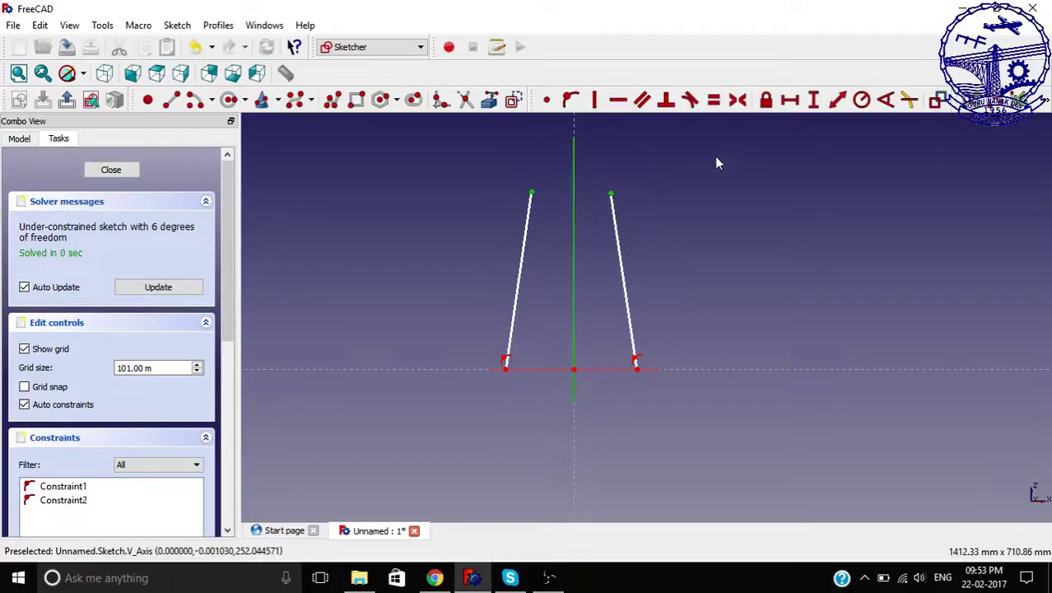
pyautogui.click(738, 102)
pyautogui.moveTo(639, 375)
pyautogui.mouseDown()
pyautogui.moveTo(656, 375)
pyautogui.moveTo(649, 392)
pyautogui.mouseUp()
pyautogui.click(647, 371)
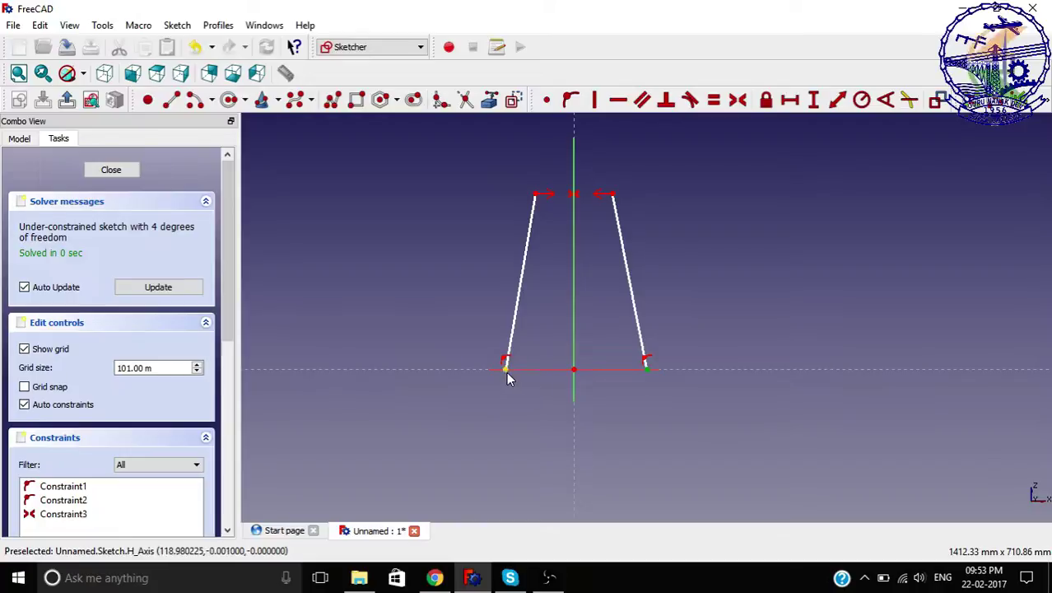
pyautogui.click(506, 369)
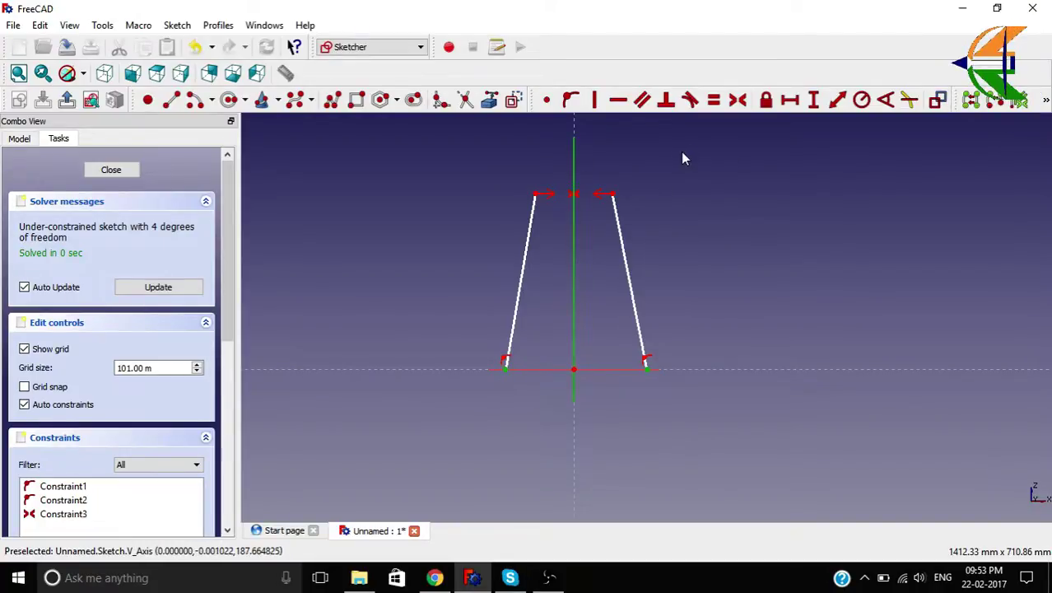
pyautogui.click(738, 99)
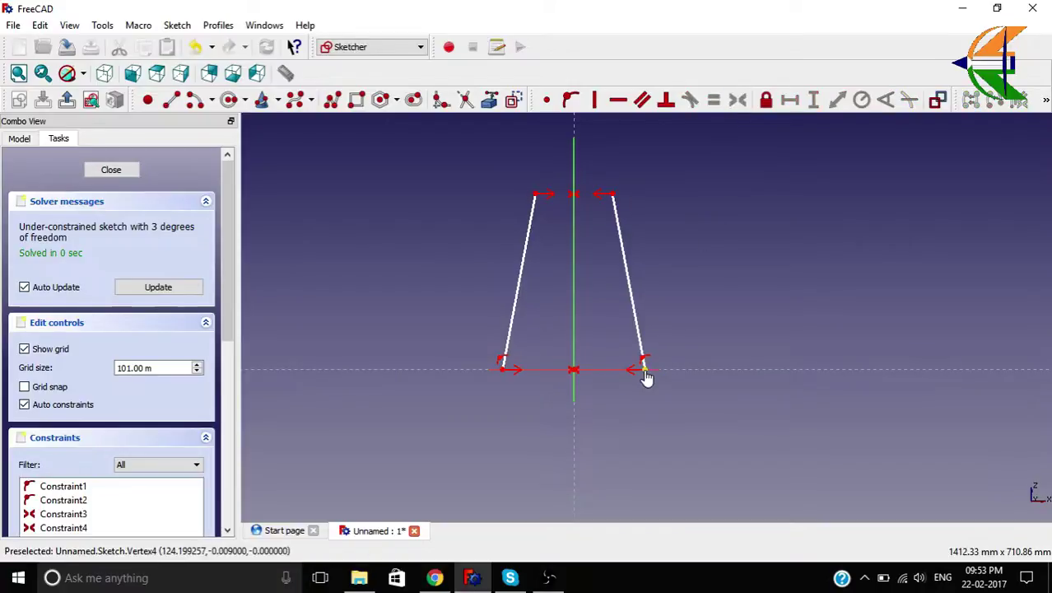
# Widen the base and stretch the legs taller by dragging the feet and tops.
pyautogui.moveTo(647, 376); pyautogui.dragTo(659, 379)
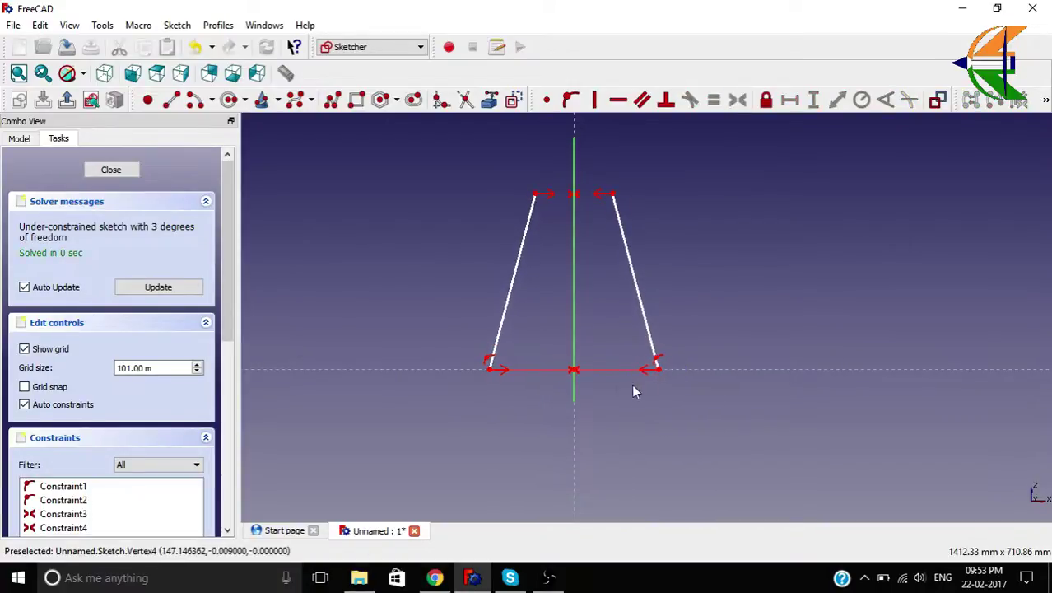
pyautogui.scroll(-4, 567, 313)
pyautogui.moveTo(562, 324)
pyautogui.mouseDown()
pyautogui.moveTo(535, 152)
pyautogui.moveTo(542, 122)
pyautogui.mouseUp()
pyautogui.scroll(-2, 531, 375)
pyautogui.scroll(-3, 531, 375)
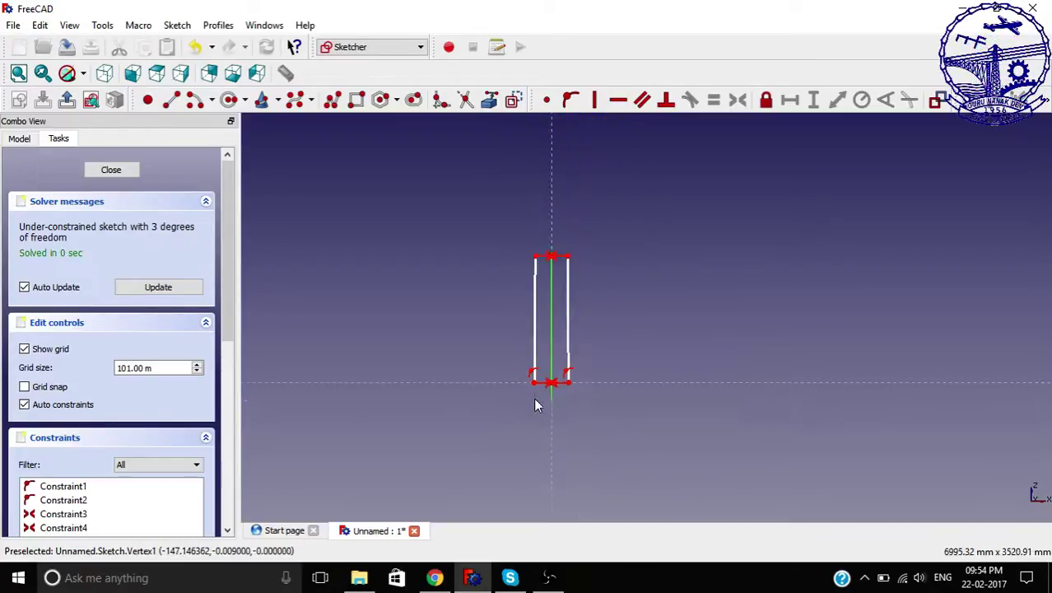
pyautogui.scroll(3, 535, 390)
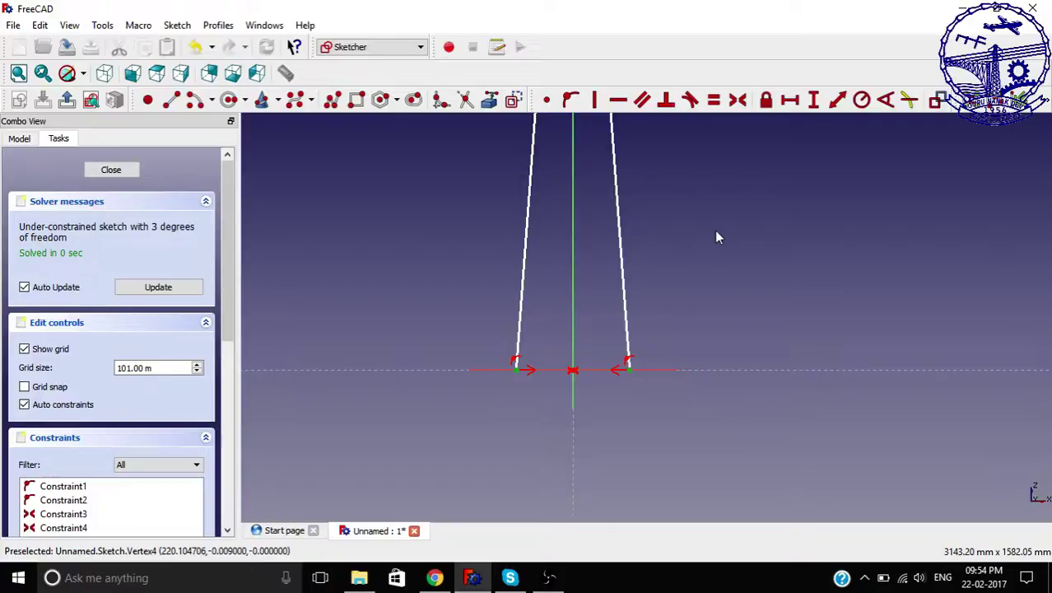
# Set the distance between the two leg feet to 4,000 mm.
pyautogui.click(789, 100)
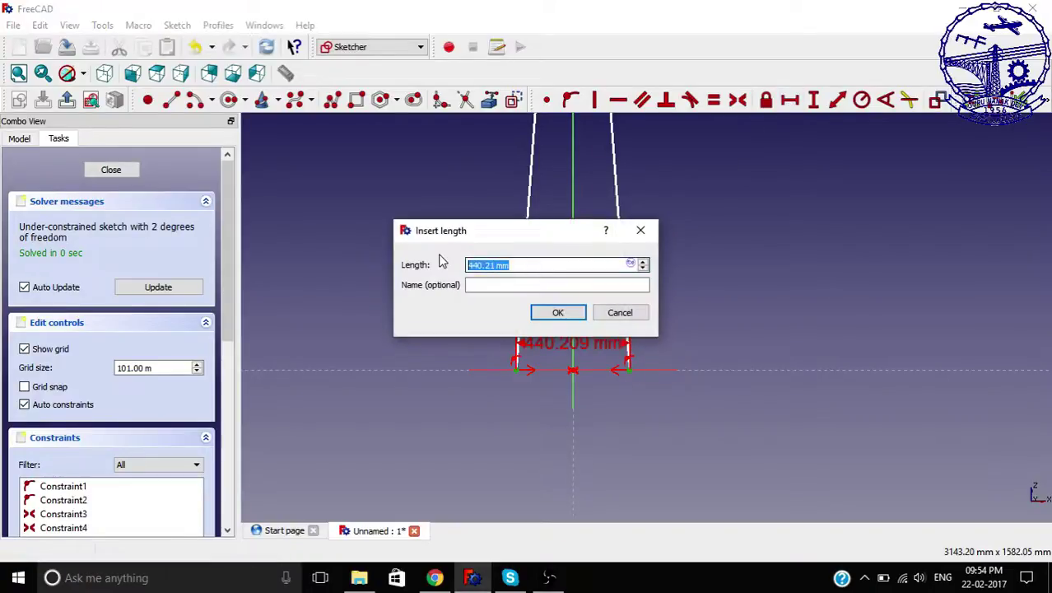
pyautogui.write('4000')
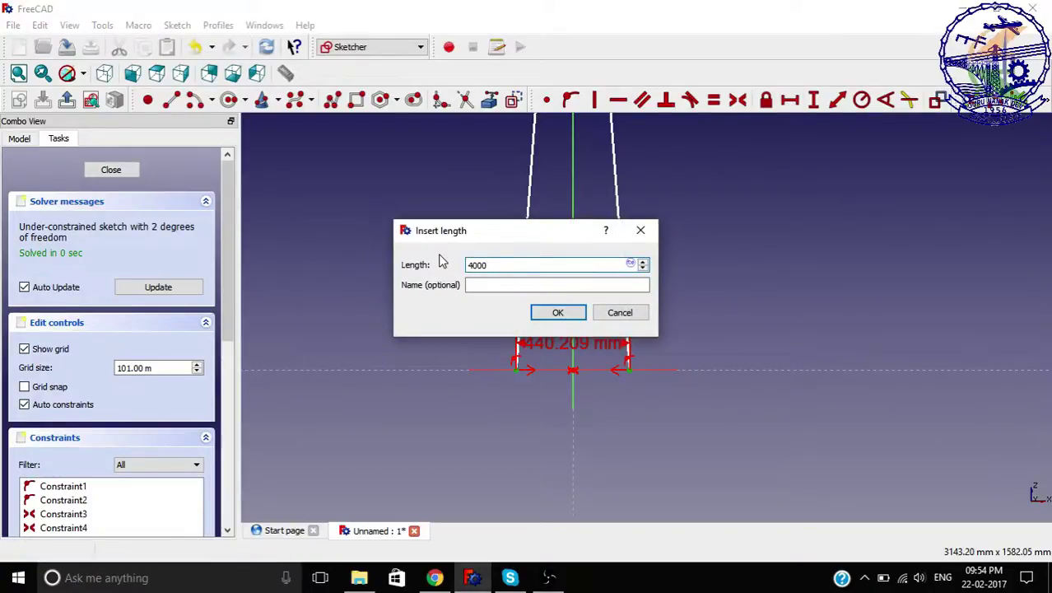
pyautogui.press('BackSpace')
pyautogui.press('BackSpace')
pyautogui.press('BackSpace')
pyautogui.write('m')
pyautogui.press('Return')
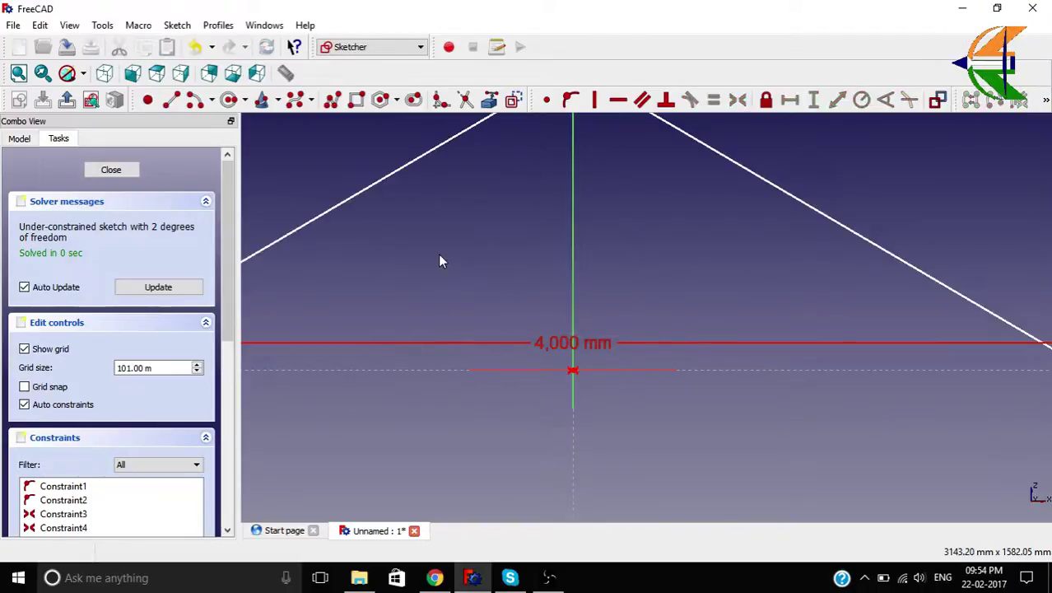
# Raise the leg tops and fix the leg angle at 80° to the horizontal axis.
pyautogui.scroll(-4, 431, 392)
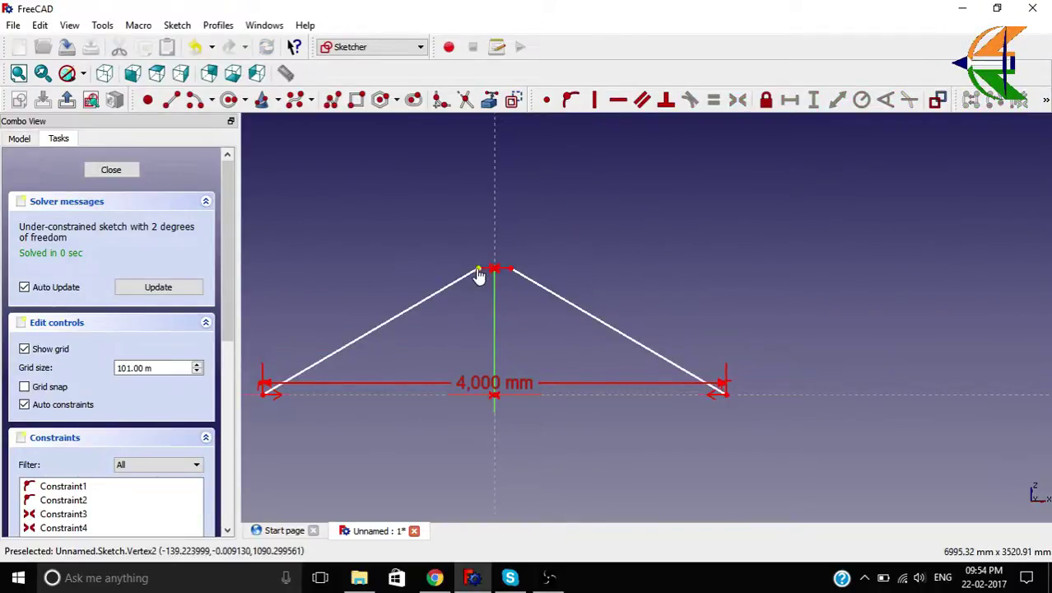
pyautogui.moveTo(479, 276); pyautogui.dragTo(382, 162)
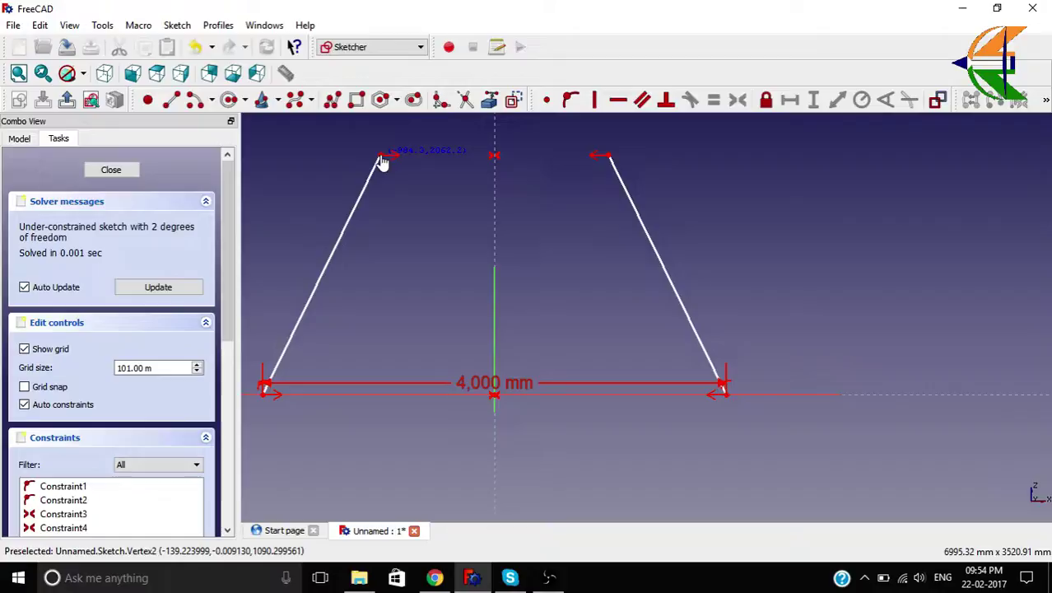
pyautogui.scroll(-4, 438, 369)
pyautogui.moveTo(418, 273); pyautogui.dragTo(416, 206)
pyautogui.scroll(4, 565, 366)
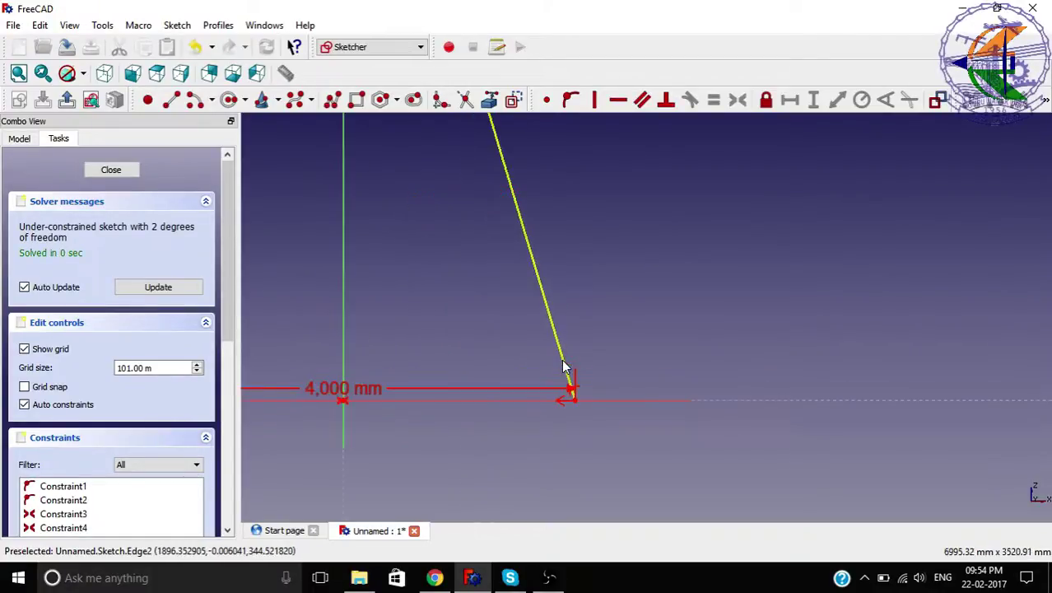
pyautogui.click(560, 354)
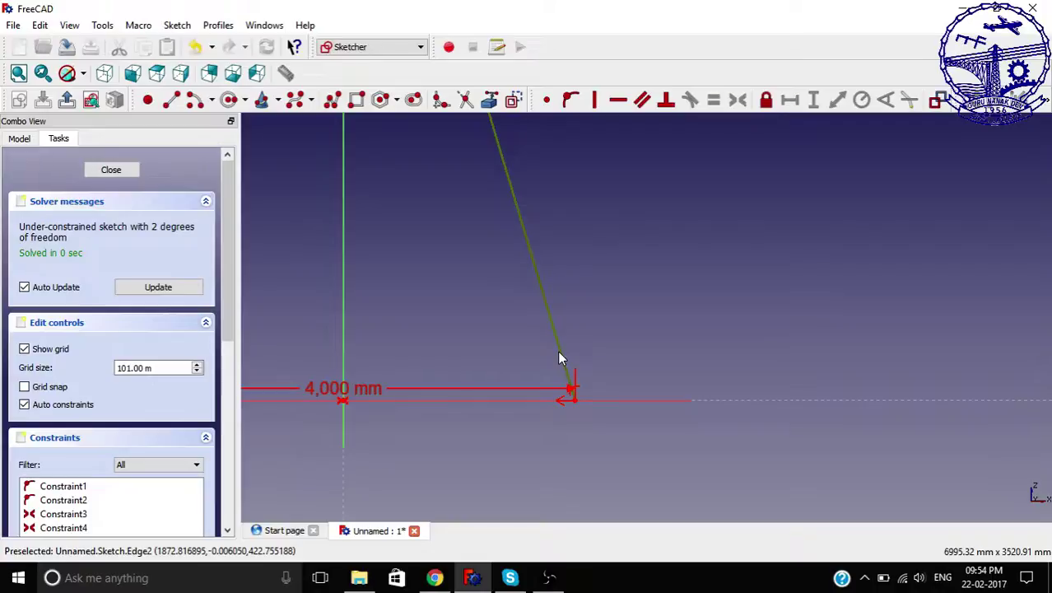
pyautogui.click(498, 401)
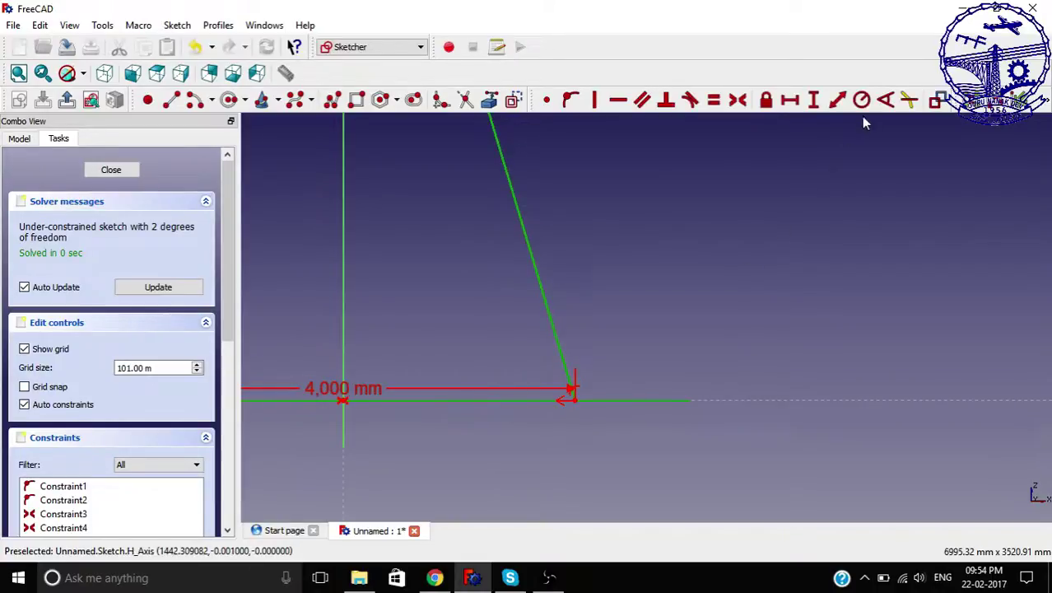
pyautogui.click(885, 100)
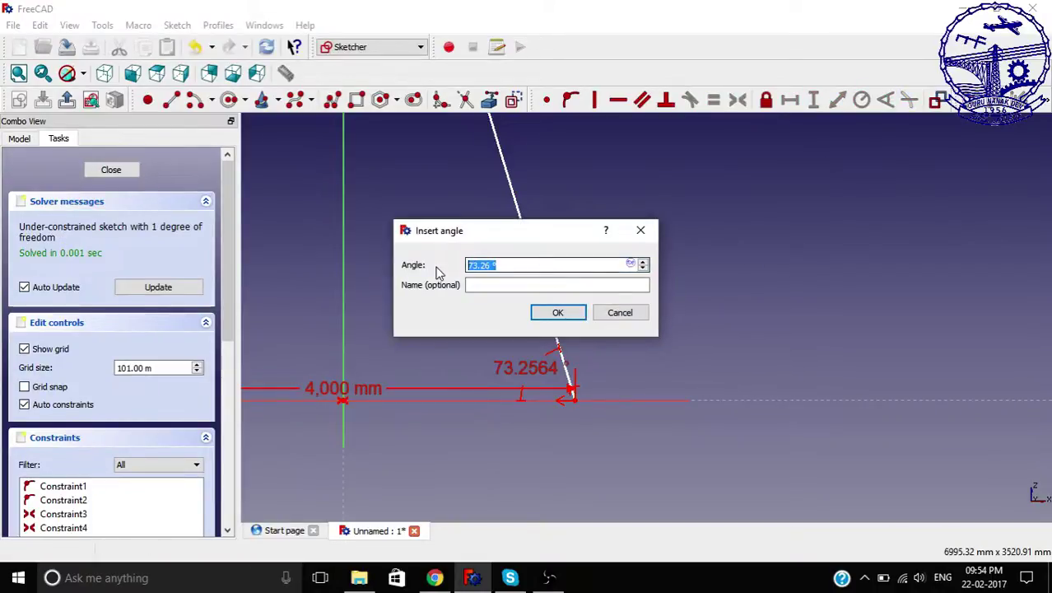
pyautogui.write('80')
pyautogui.press('Return')
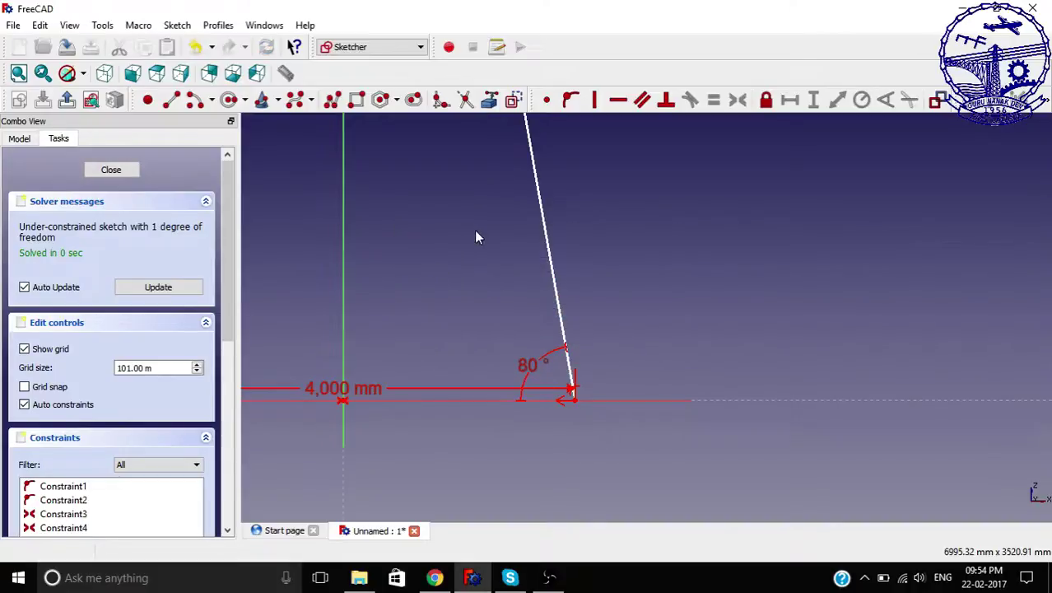
# Space the two leg tops 2,000 mm apart horizontally.
pyautogui.scroll(-5, 476, 237)
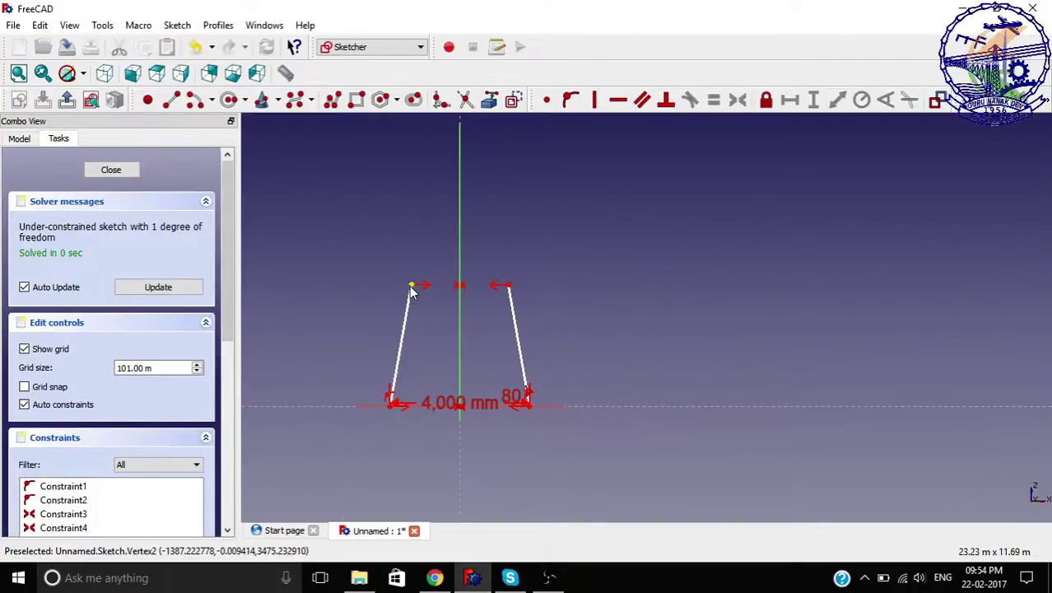
pyautogui.moveTo(411, 286)
pyautogui.mouseDown()
pyautogui.moveTo(421, 247)
pyautogui.moveTo(416, 258)
pyautogui.mouseUp()
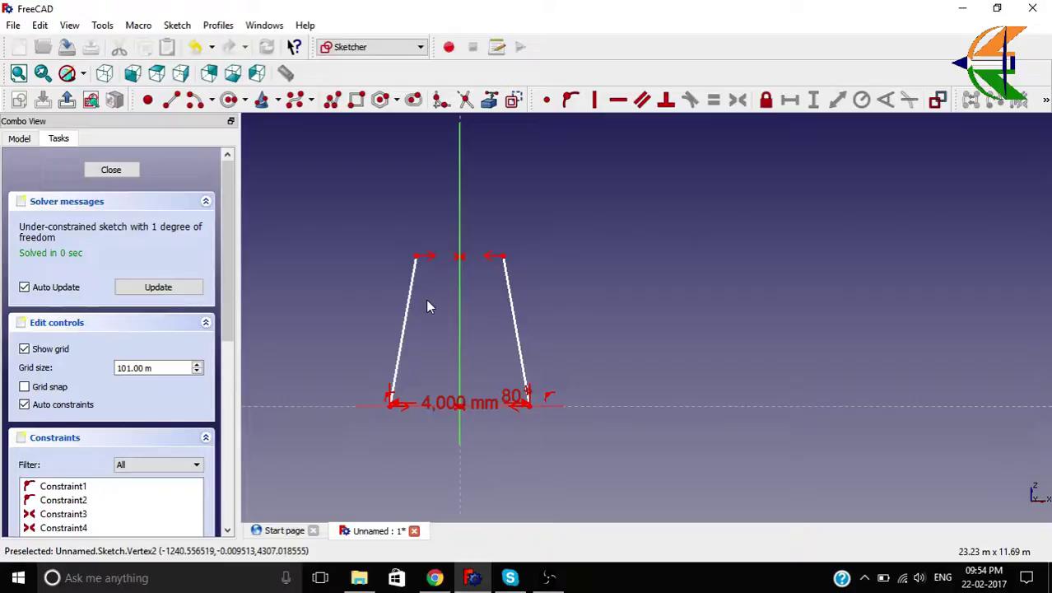
pyautogui.click(416, 257)
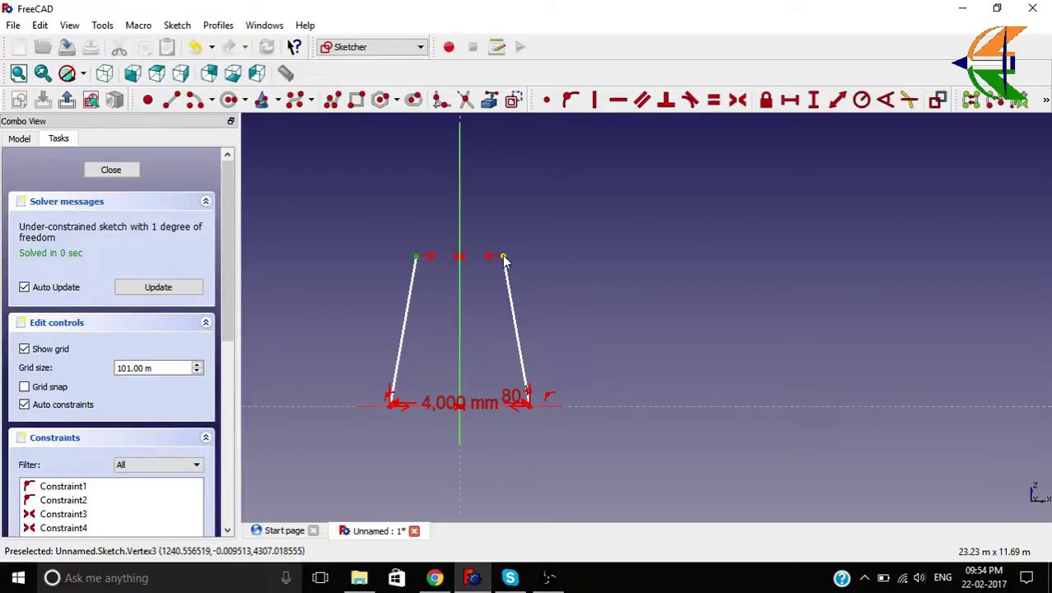
pyautogui.scroll(3, 489, 289)
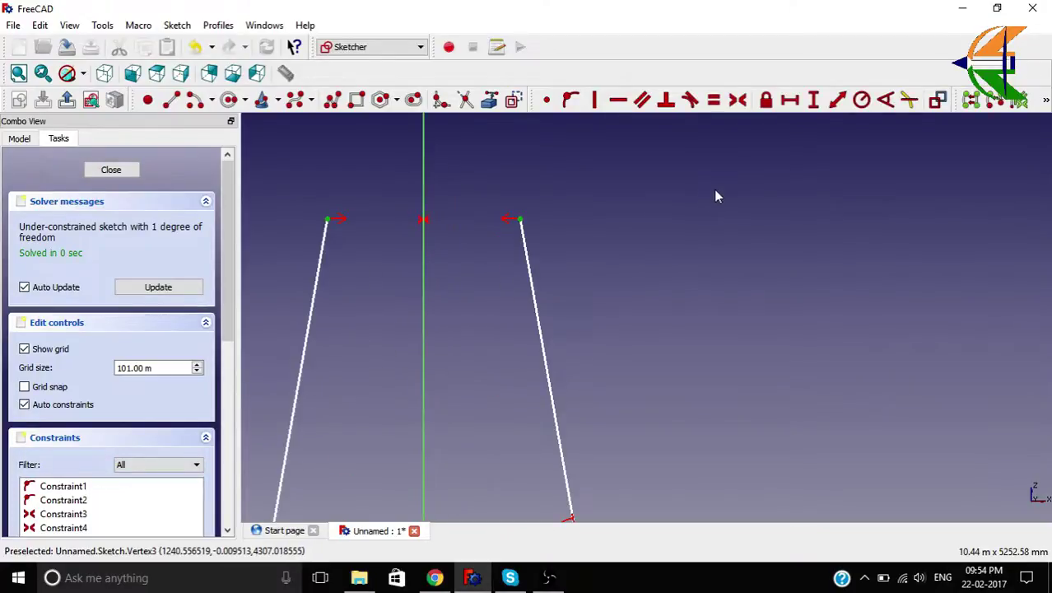
pyautogui.click(790, 99)
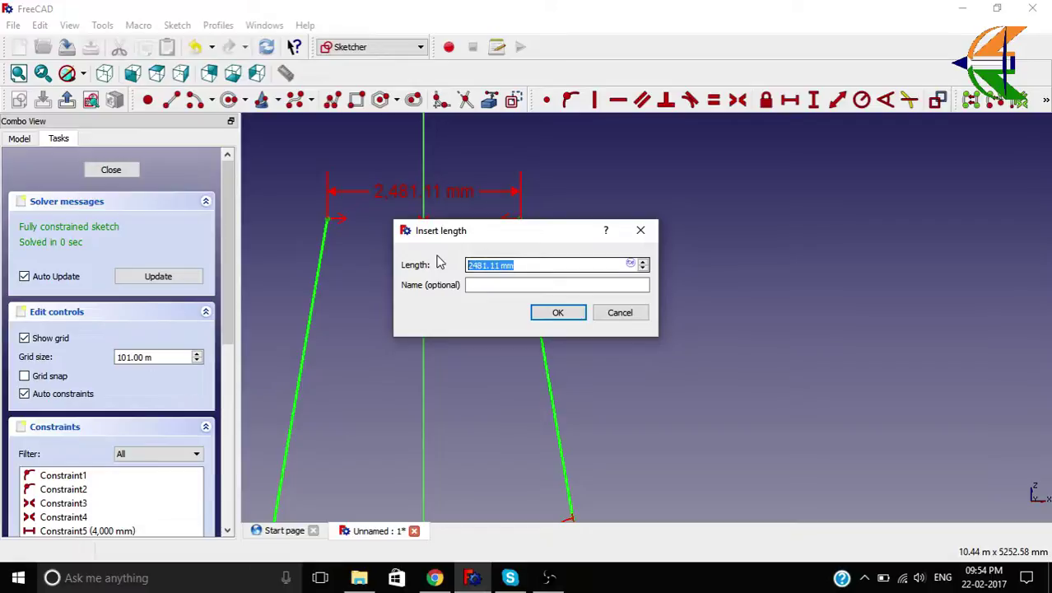
pyautogui.write('200')
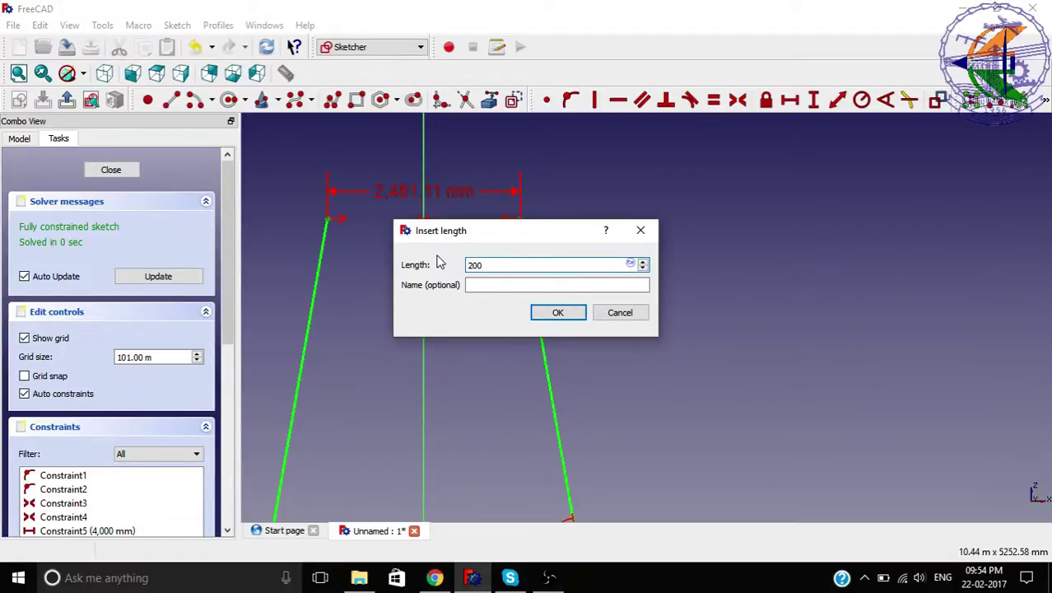
pyautogui.press('BackSpace')
pyautogui.press('BackSpace')
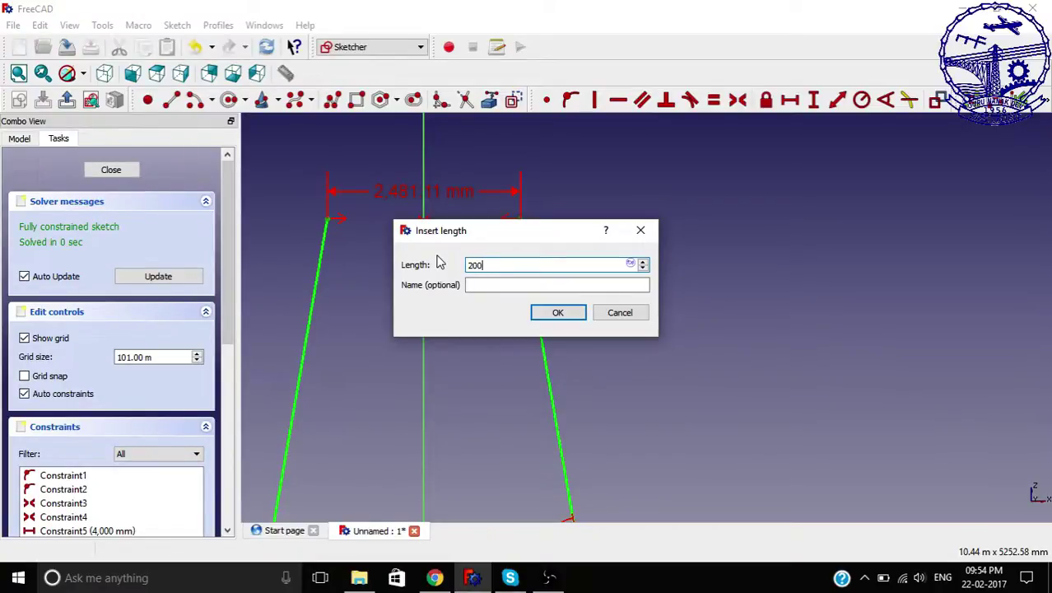
pyautogui.press('Return')
# Move the 4,000 mm dimension below the base and polyline two cross members with a diagonal brace.
pyautogui.scroll(-5, 436, 254)
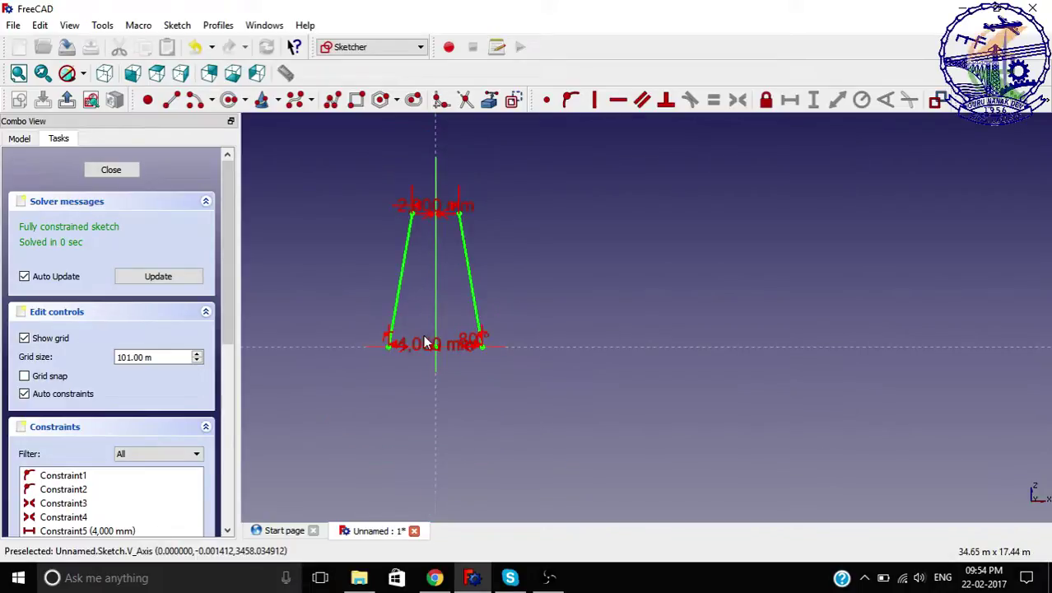
pyautogui.moveTo(413, 341); pyautogui.dragTo(414, 349)
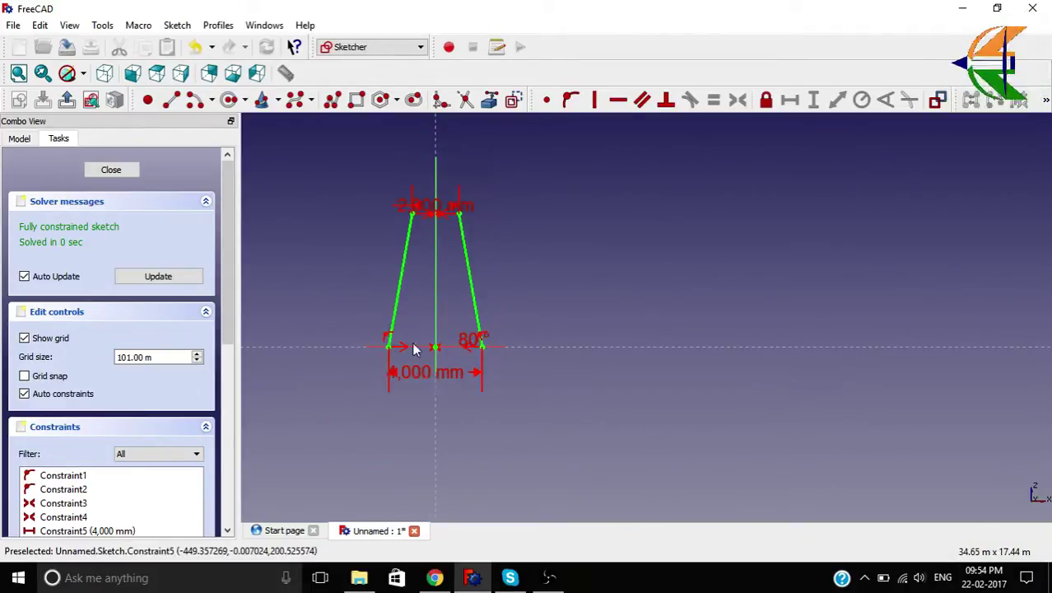
pyautogui.click(334, 102)
pyautogui.scroll(4, 409, 306)
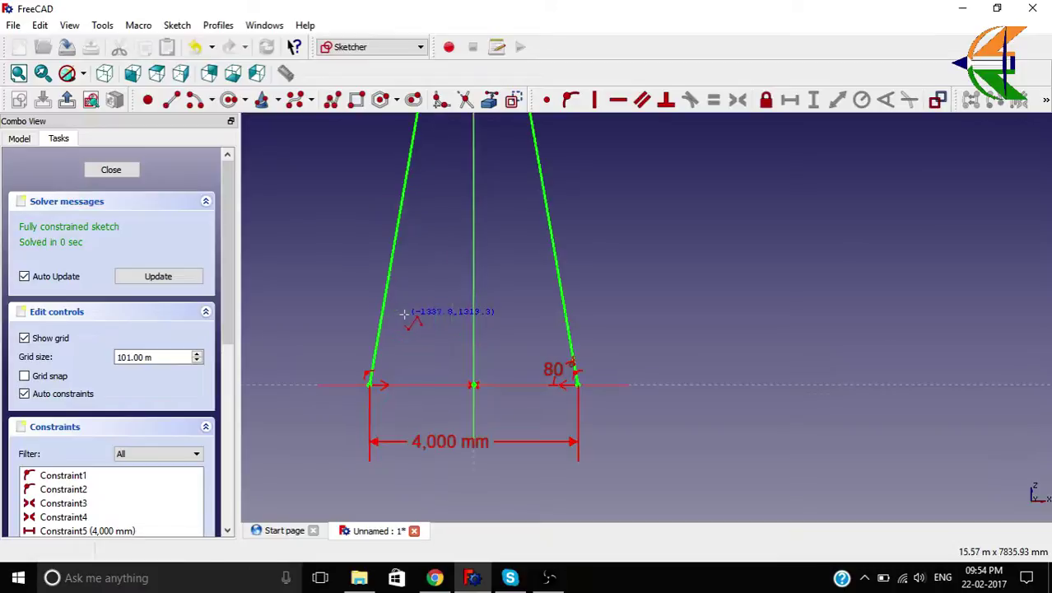
pyautogui.click(394, 240)
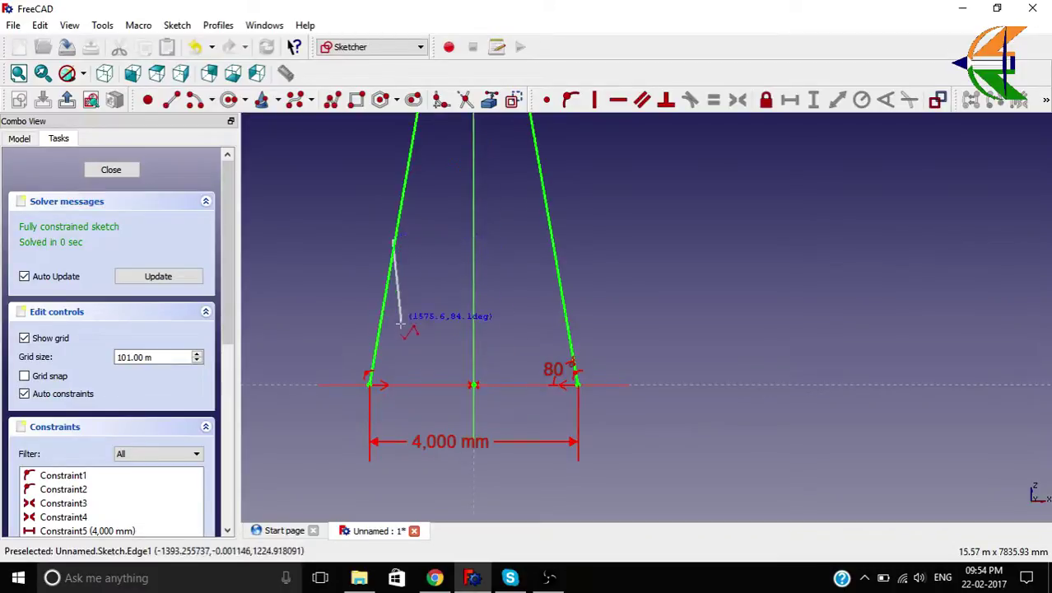
pyautogui.scroll(-2, 401, 311)
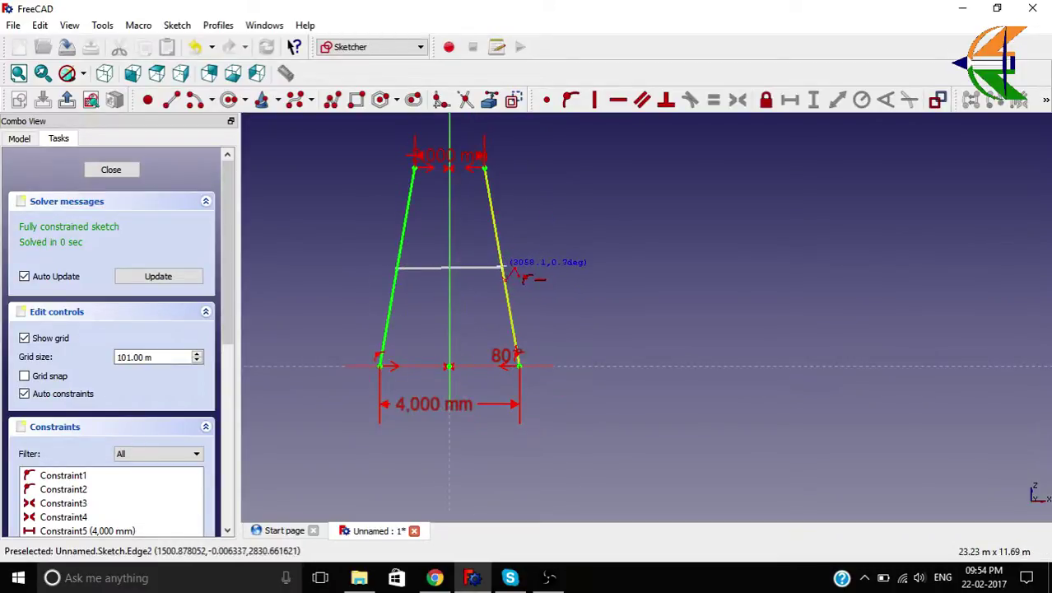
pyautogui.click(503, 266)
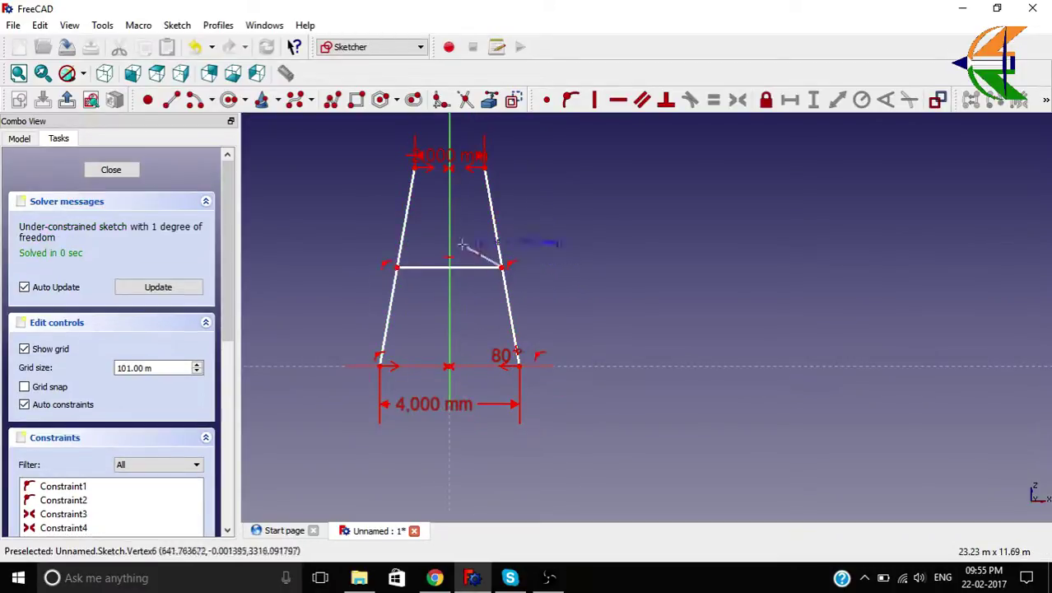
pyautogui.click(404, 224)
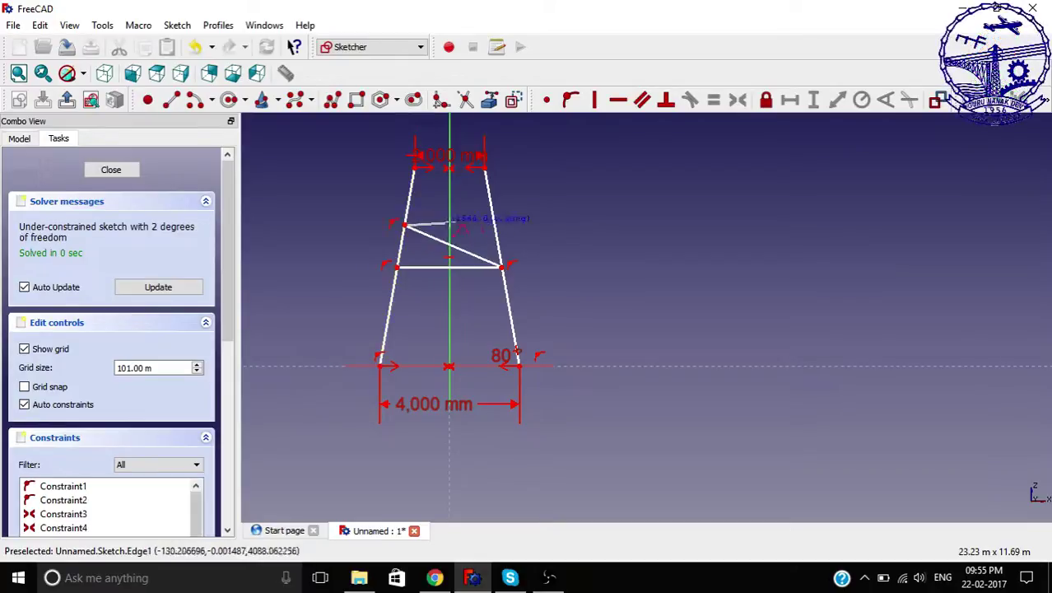
pyautogui.click(498, 223)
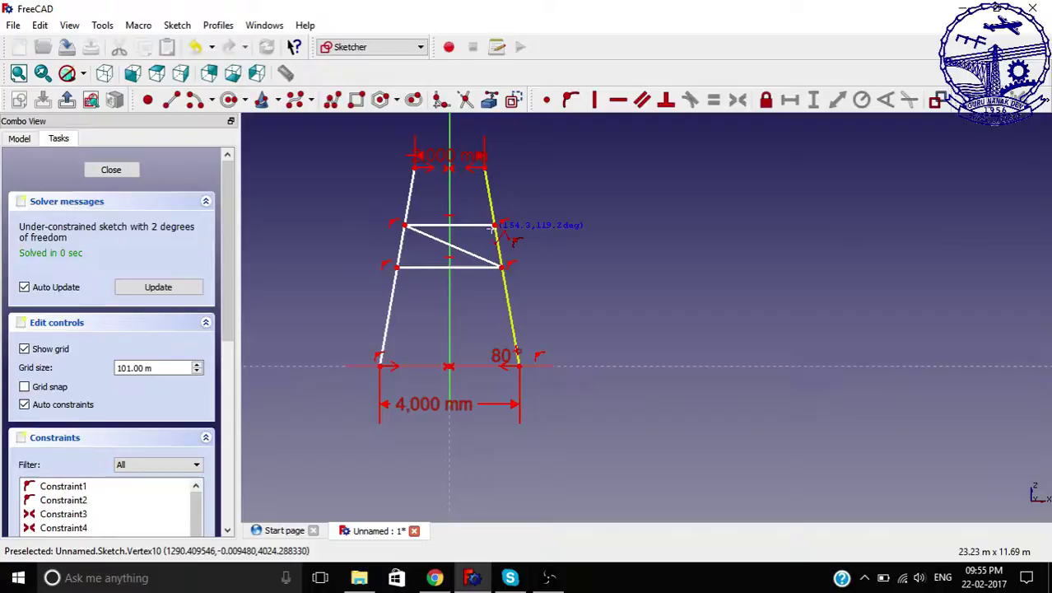
pyautogui.moveTo(471, 265)
pyautogui.mouseDown()
pyautogui.moveTo(471, 286)
pyautogui.moveTo(465, 278)
pyautogui.mouseUp()
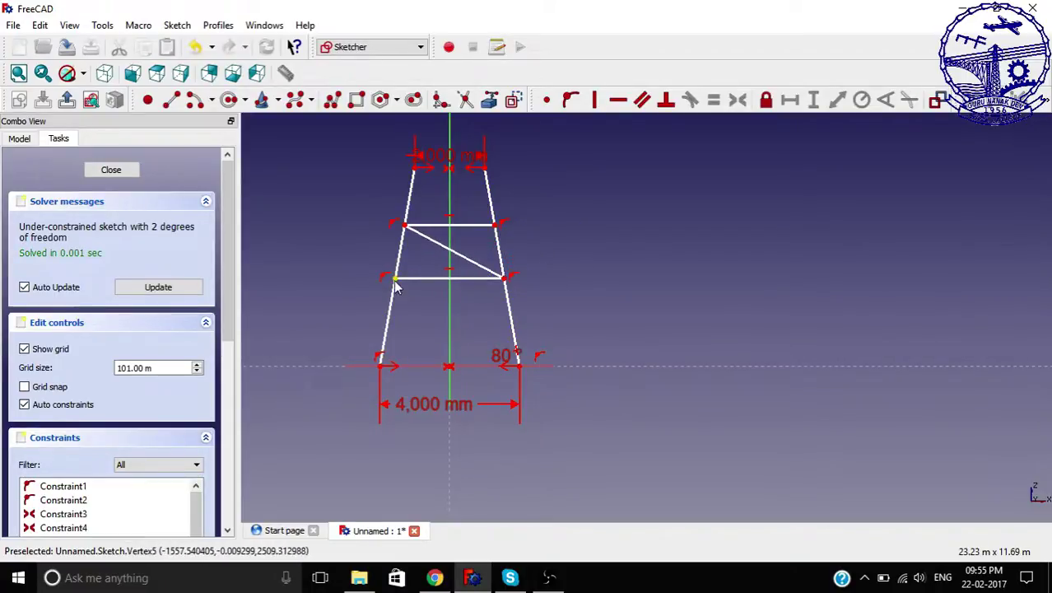
pyautogui.scroll(2, 405, 306)
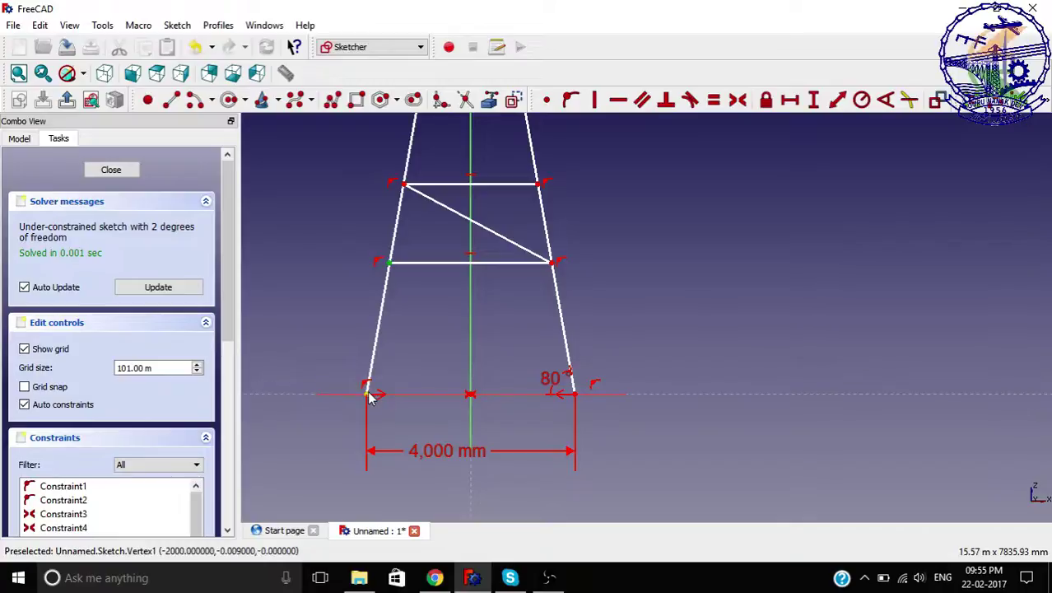
# Set the cross members' heights above the base to 2,500 mm and 4,000 mm.
pyautogui.click(813, 100)
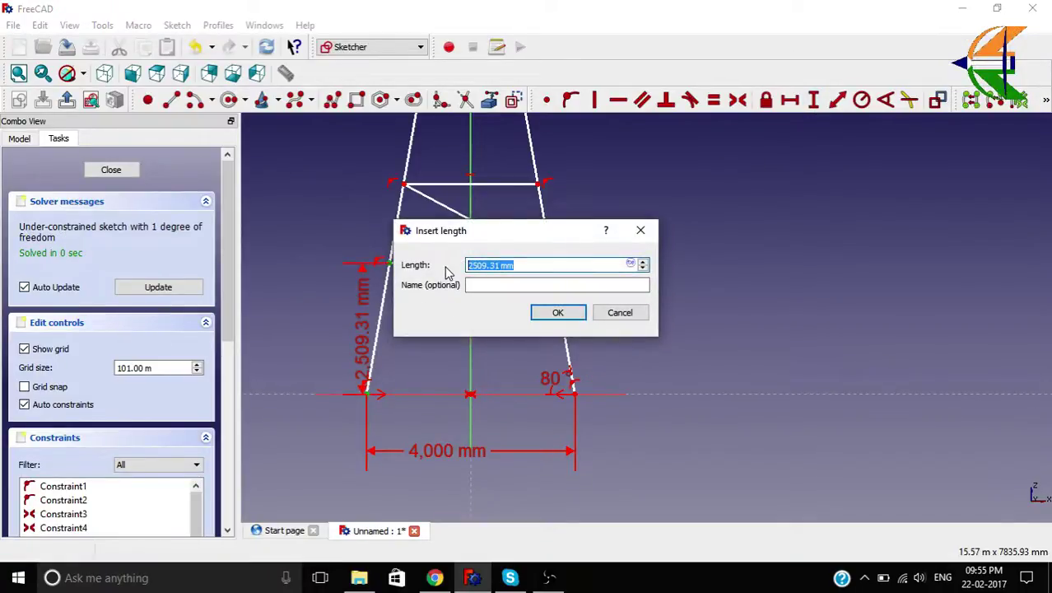
pyautogui.write('256')
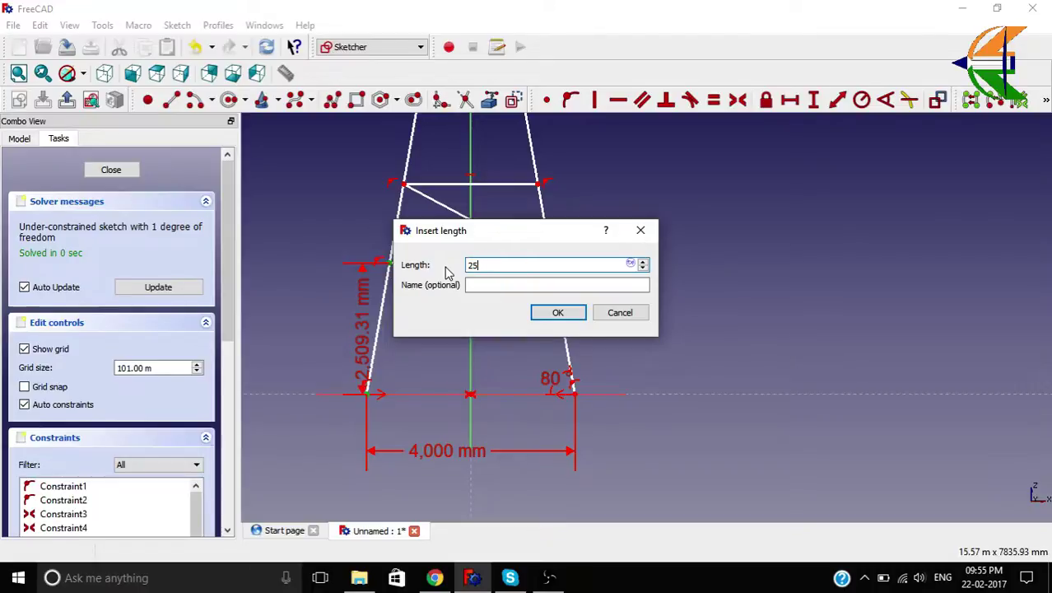
pyautogui.press('Return')
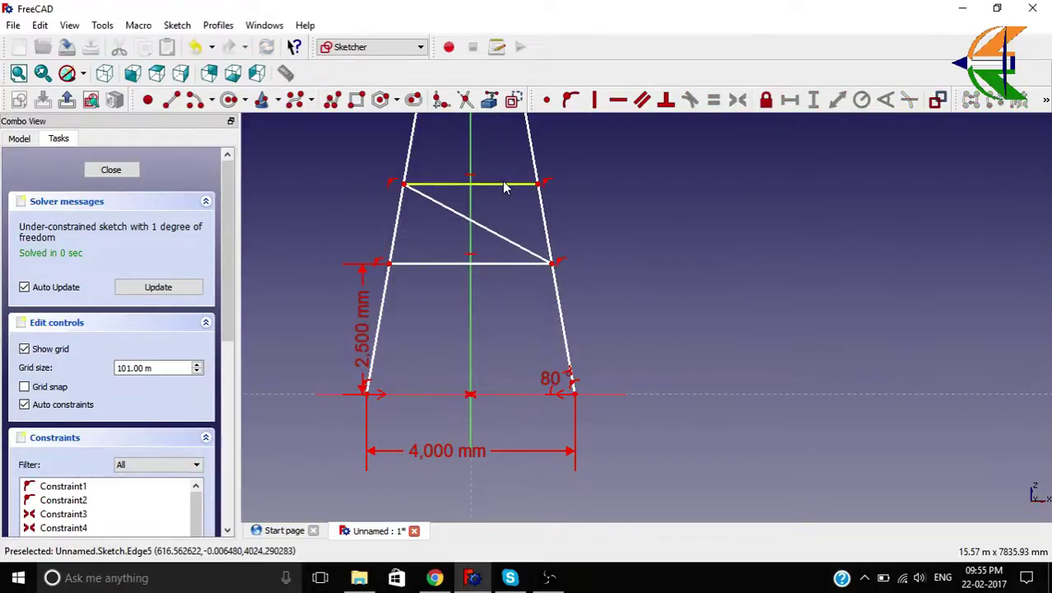
pyautogui.click(575, 396)
pyautogui.click(813, 100)
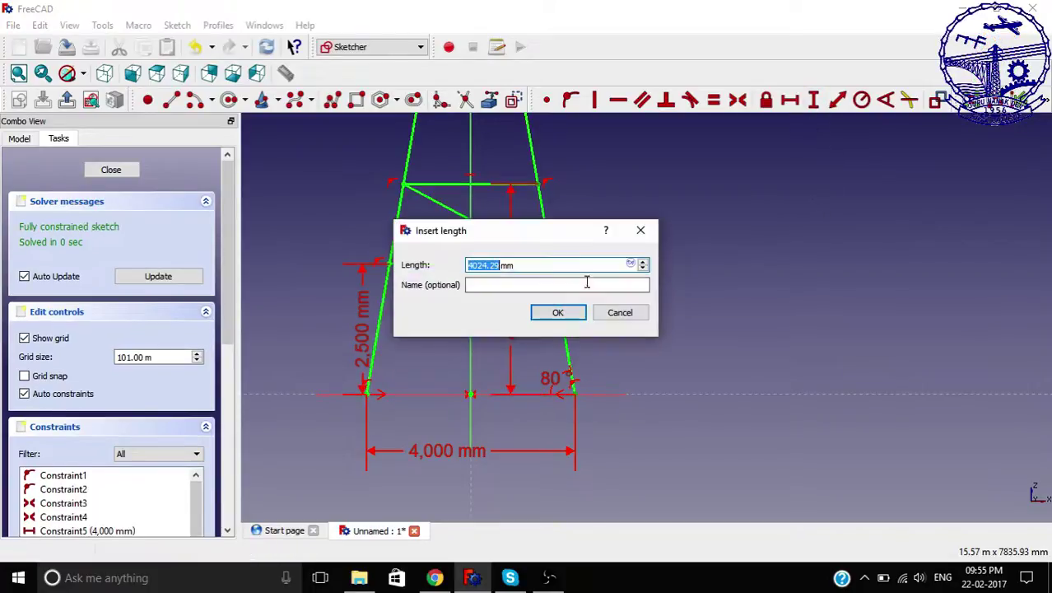
pyautogui.write('4,0')
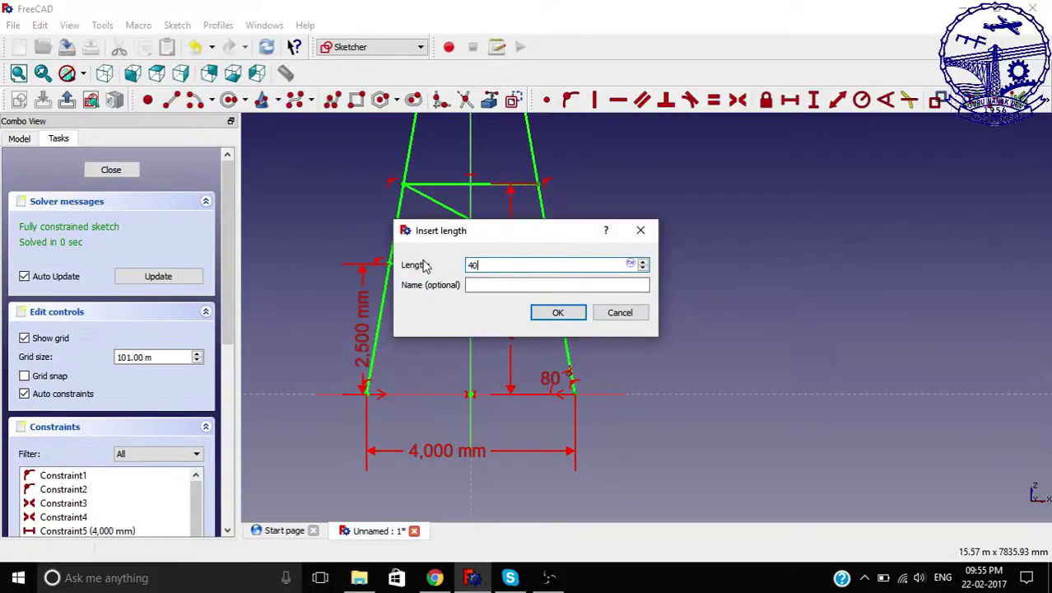
pyautogui.write('00')
pyautogui.press('Return')
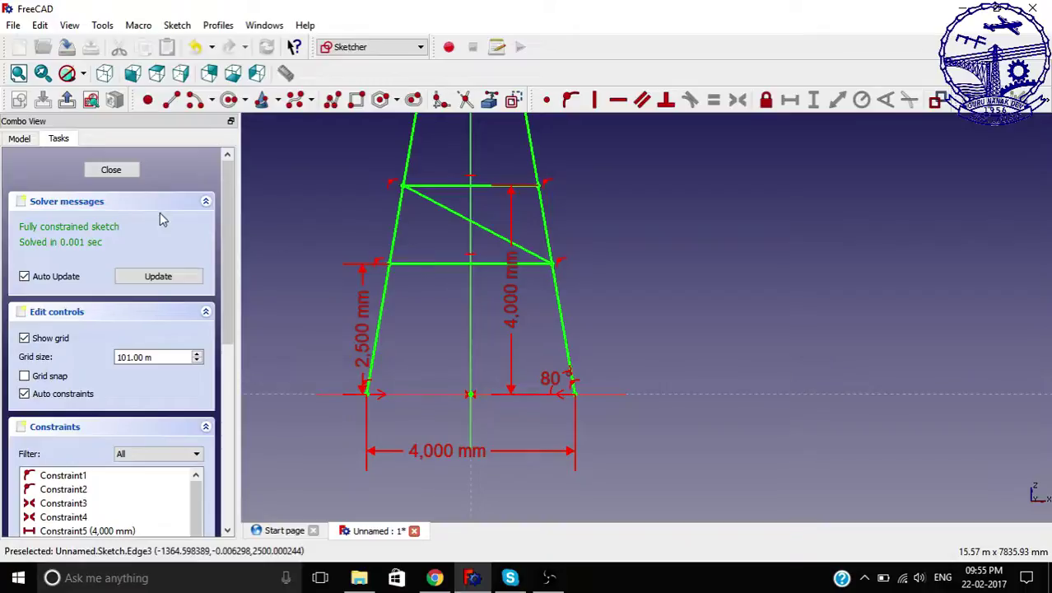
# Close the sketch and view it from the right side.
pyautogui.click(112, 171)
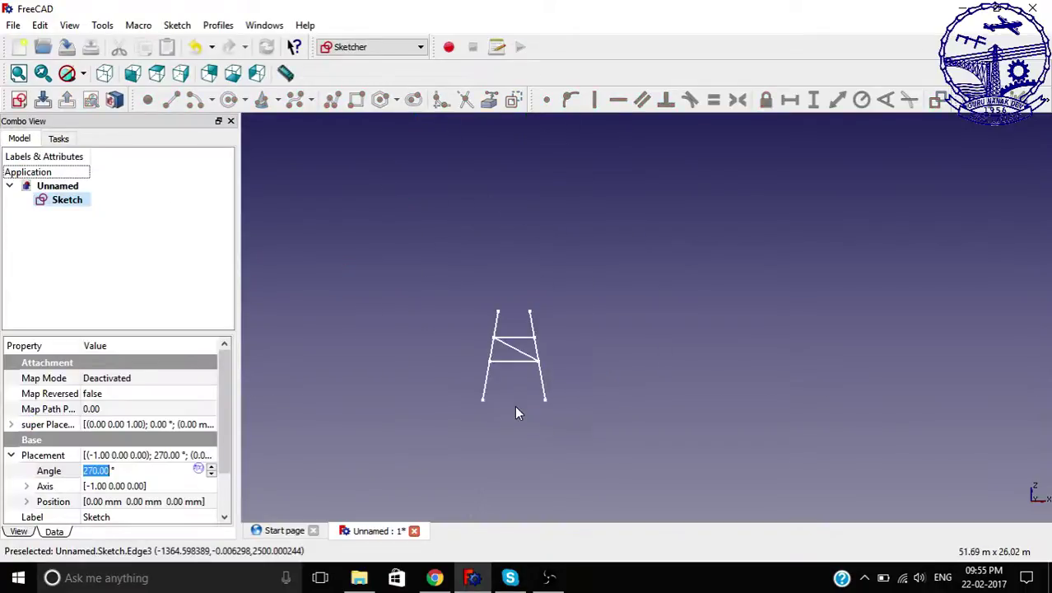
pyautogui.click(180, 73)
pyautogui.scroll(-2, 709, 364)
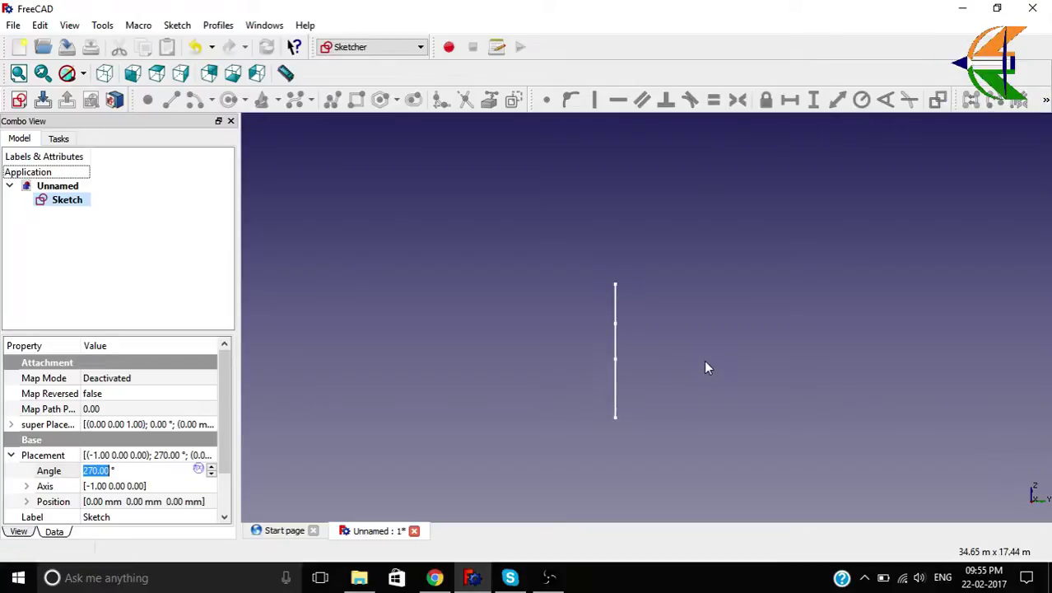
# Check the forum's tower.PNG reference, then select the Sketch in FreeCAD's model tree.
pyautogui.click(435, 577)
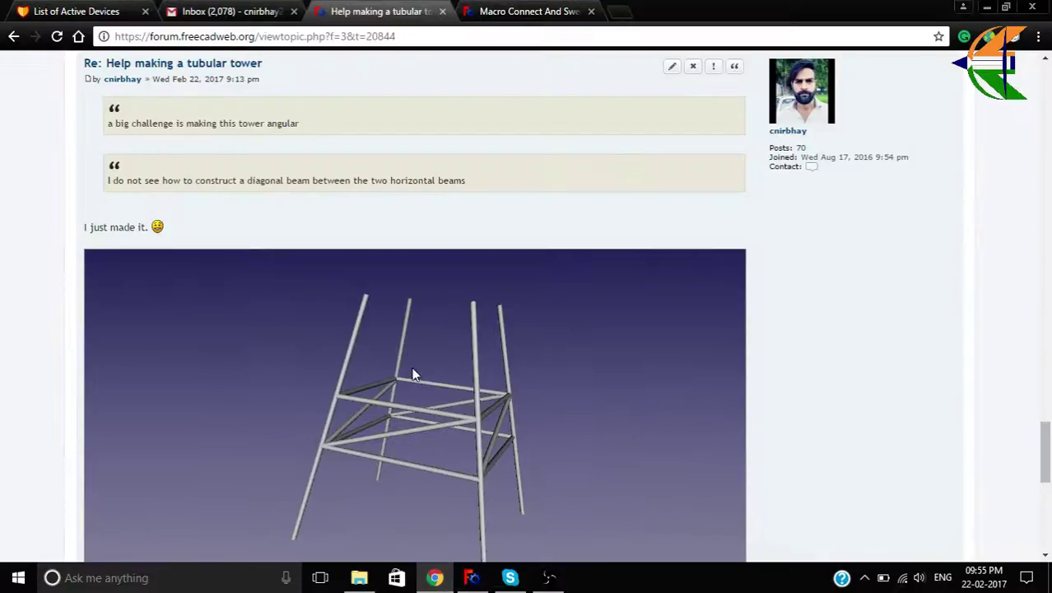
pyautogui.moveTo(1048, 457); pyautogui.dragTo(1047, 109)
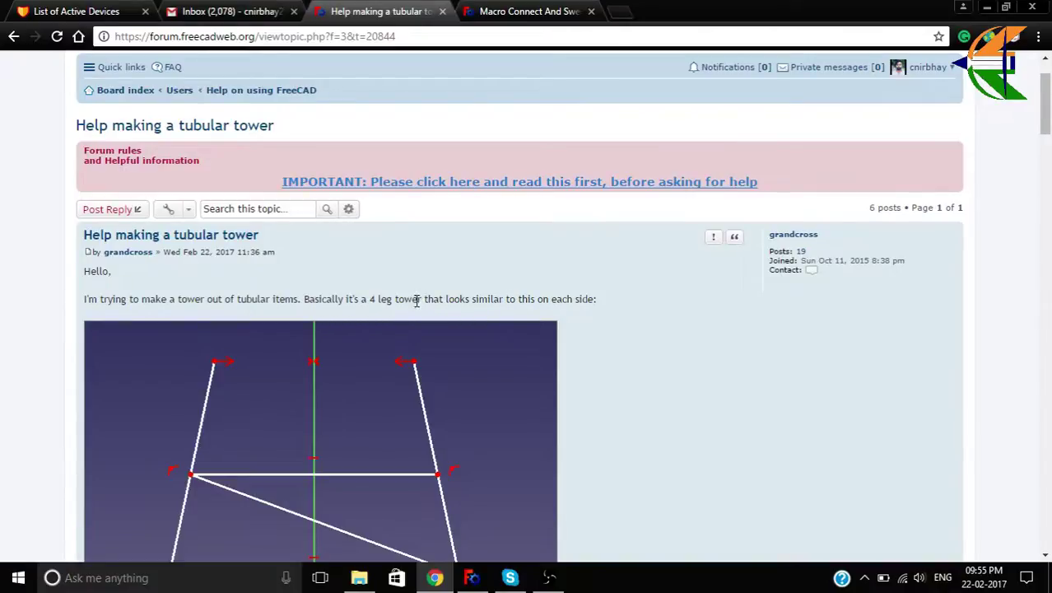
pyautogui.scroll(-3, 387, 262)
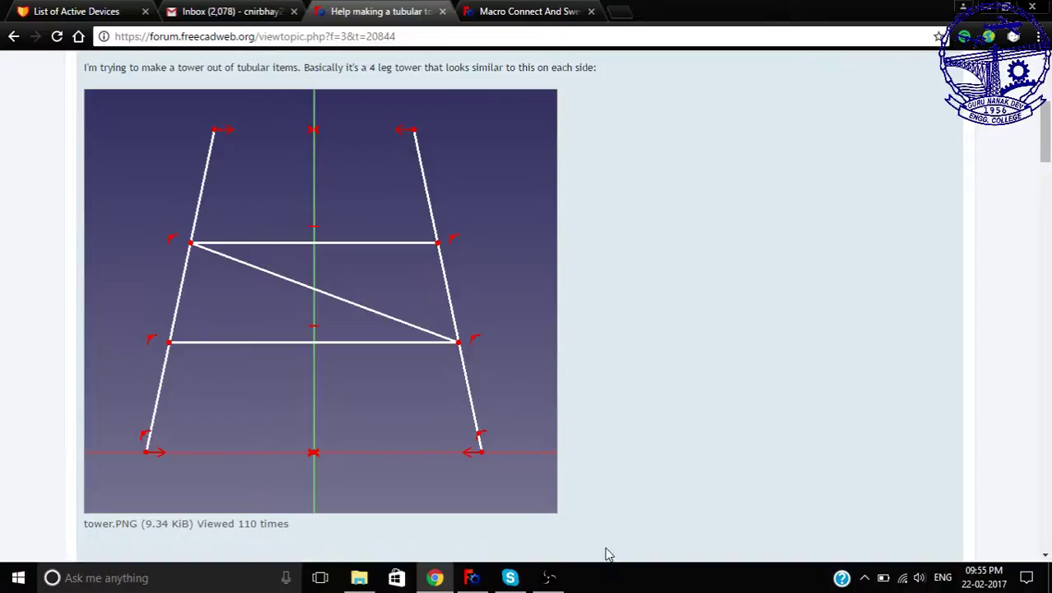
pyautogui.click(471, 577)
pyautogui.click(60, 203)
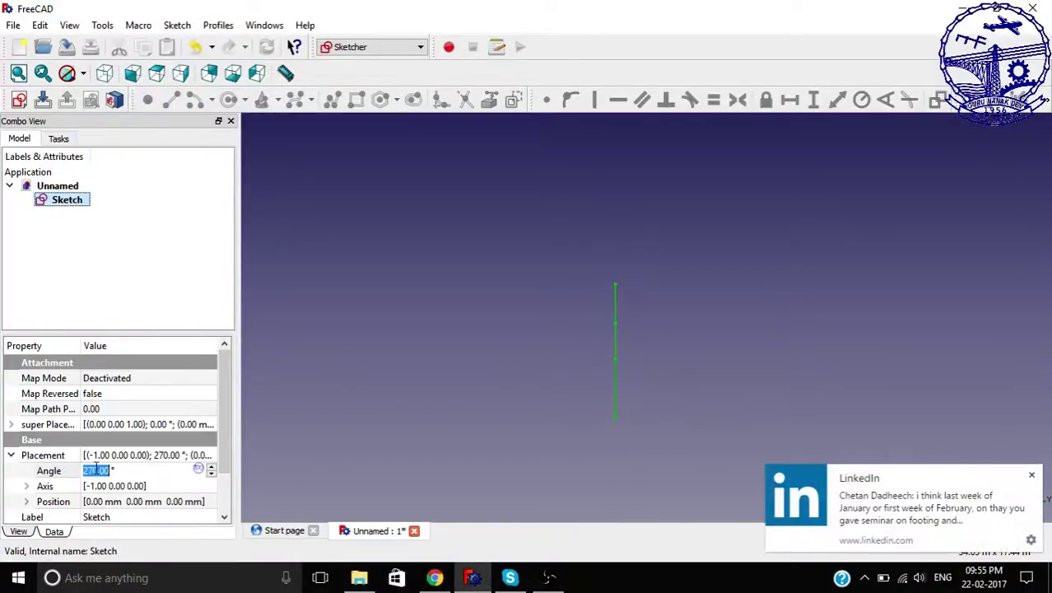
# Change the Sketch placement angle from 270° to -80° and orbit to inspect the tilted ladder.
pyautogui.click(122, 470)
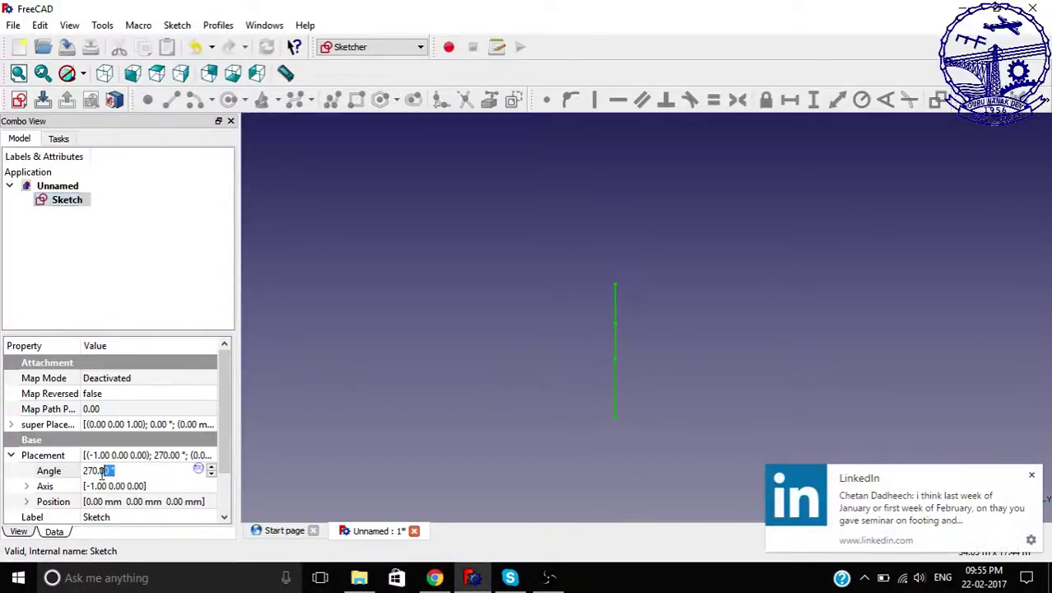
pyautogui.click(1031, 475)
pyautogui.write('-')
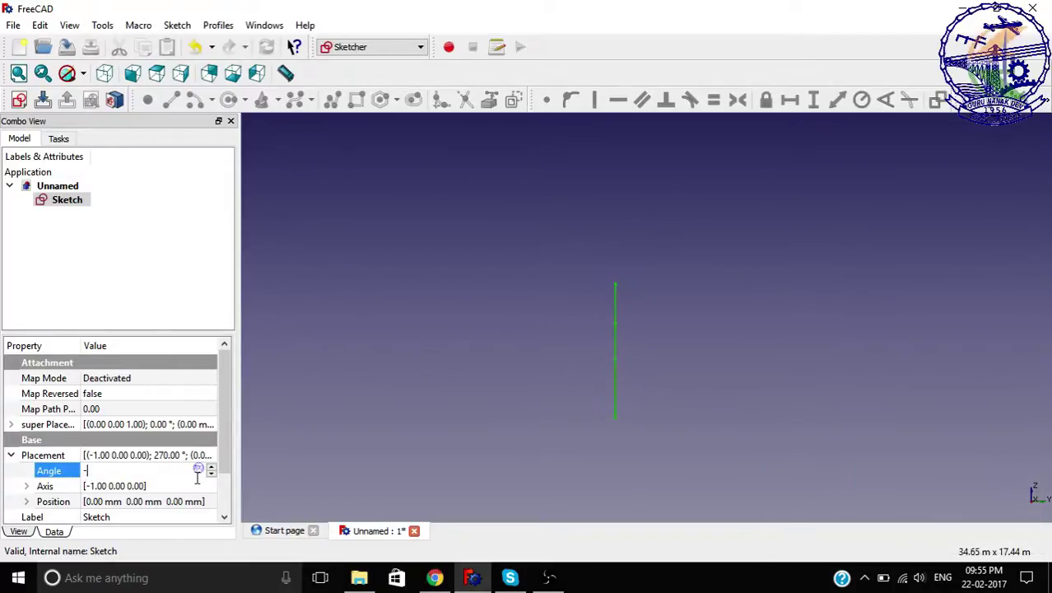
pyautogui.write('80')
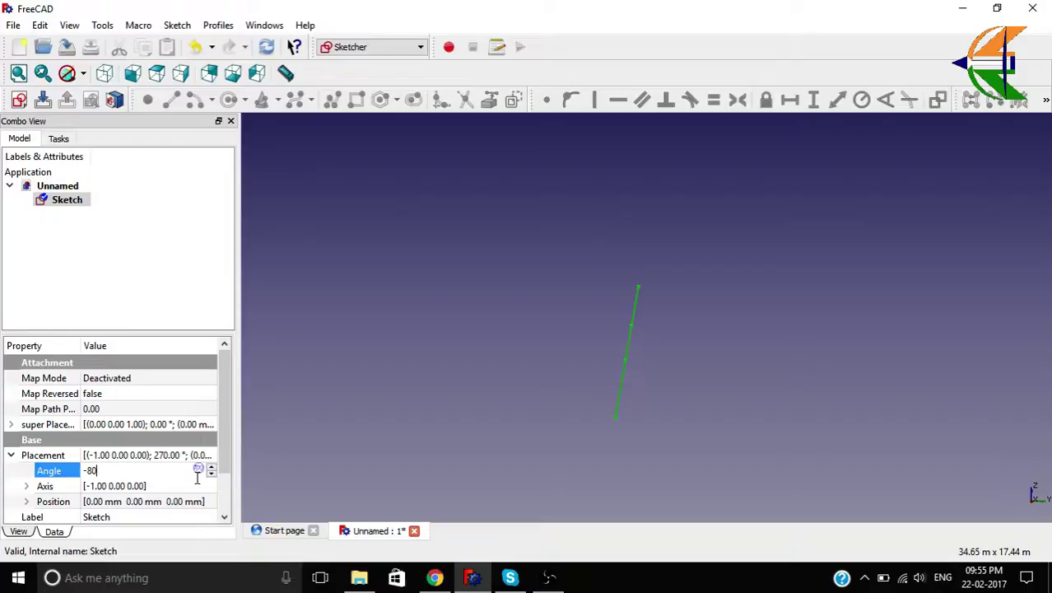
pyautogui.press('Return')
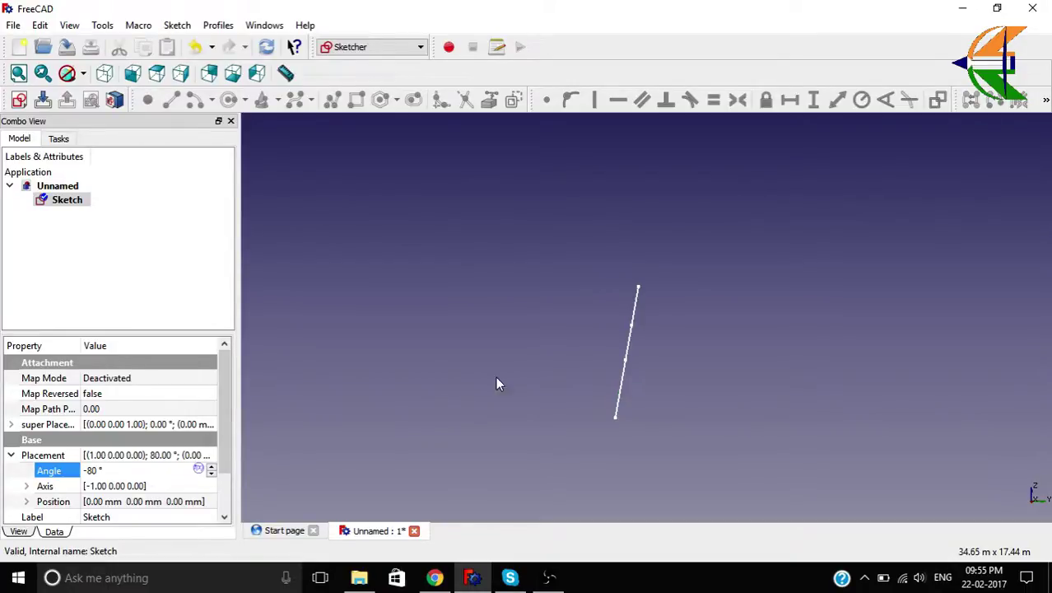
pyautogui.moveTo(630, 357)
pyautogui.mouseDown(button='middle')
pyautogui.moveTo(697, 369)
pyautogui.moveTo(517, 348)
pyautogui.moveTo(651, 322)
pyautogui.moveTo(604, 366)
pyautogui.mouseUp(button='middle')
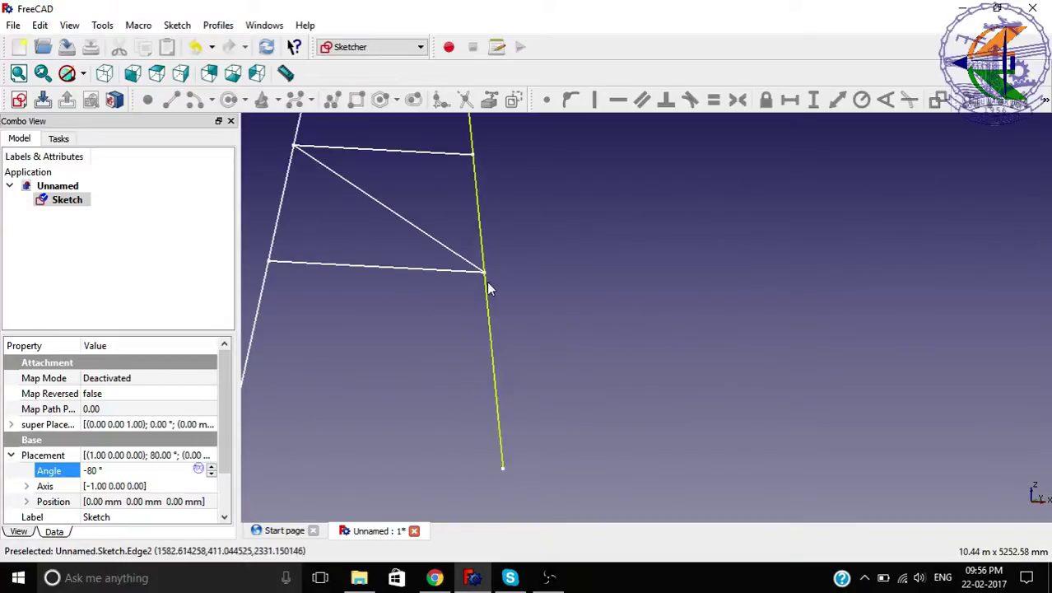
pyautogui.scroll(-5, 488, 289)
pyautogui.moveTo(507, 364); pyautogui.dragTo(372, 378, button='middle')
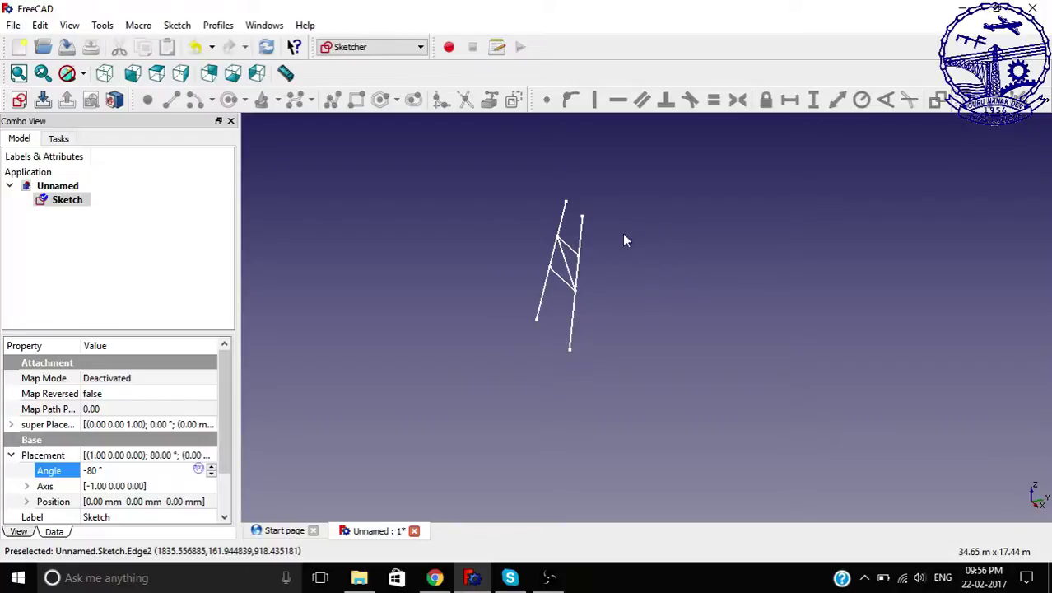
pyautogui.scroll(3, 584, 198)
pyautogui.scroll(-2, 584, 199)
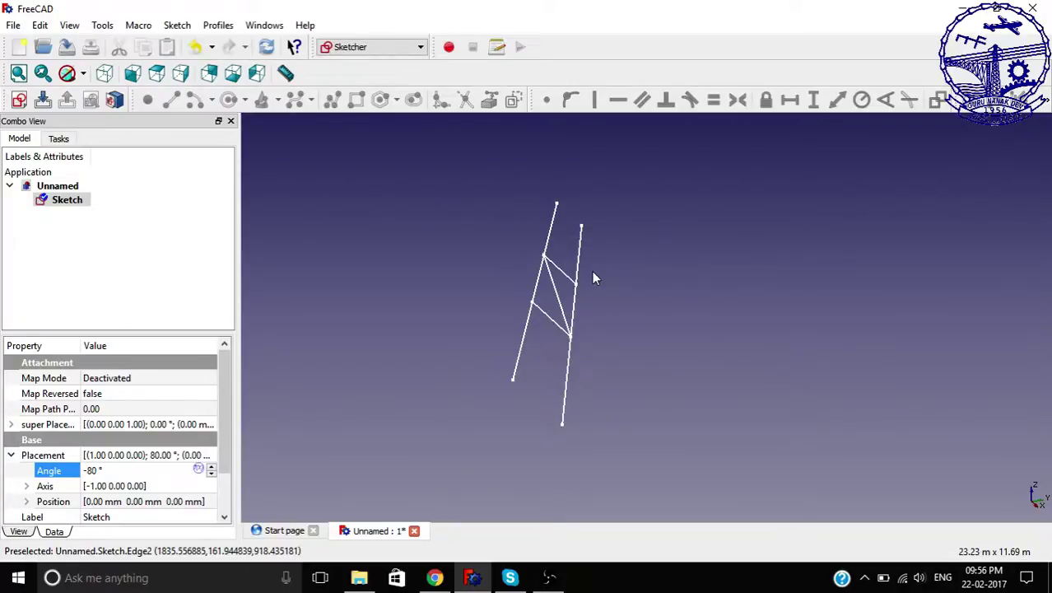
# Activate the Arch workbench and pick Macro_Connect_And_Sweep.FCMacro in the Macros dialog.
pyautogui.click(454, 308)
pyautogui.click(350, 47)
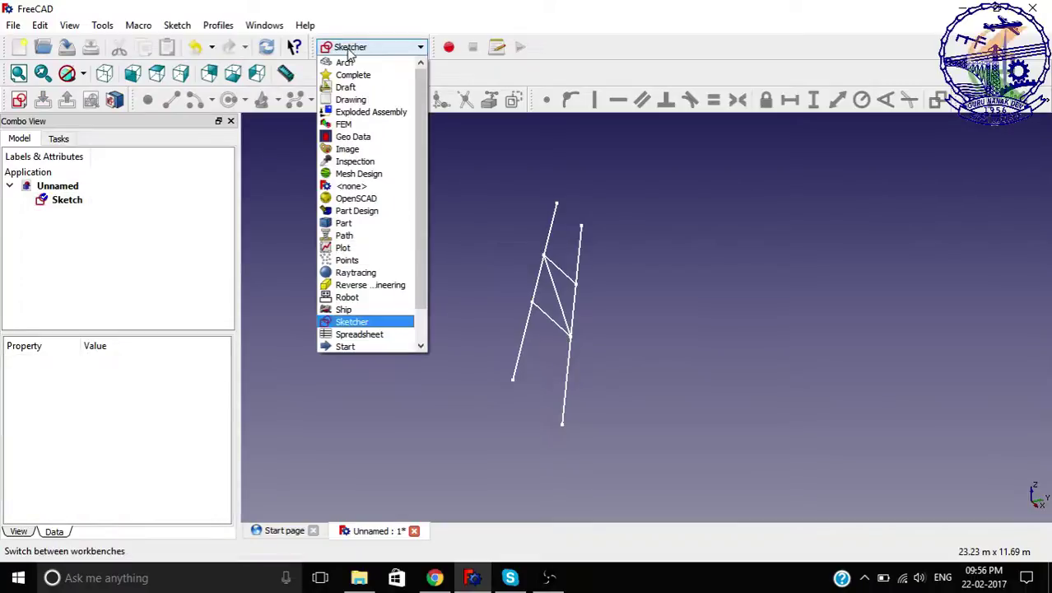
pyautogui.click(348, 61)
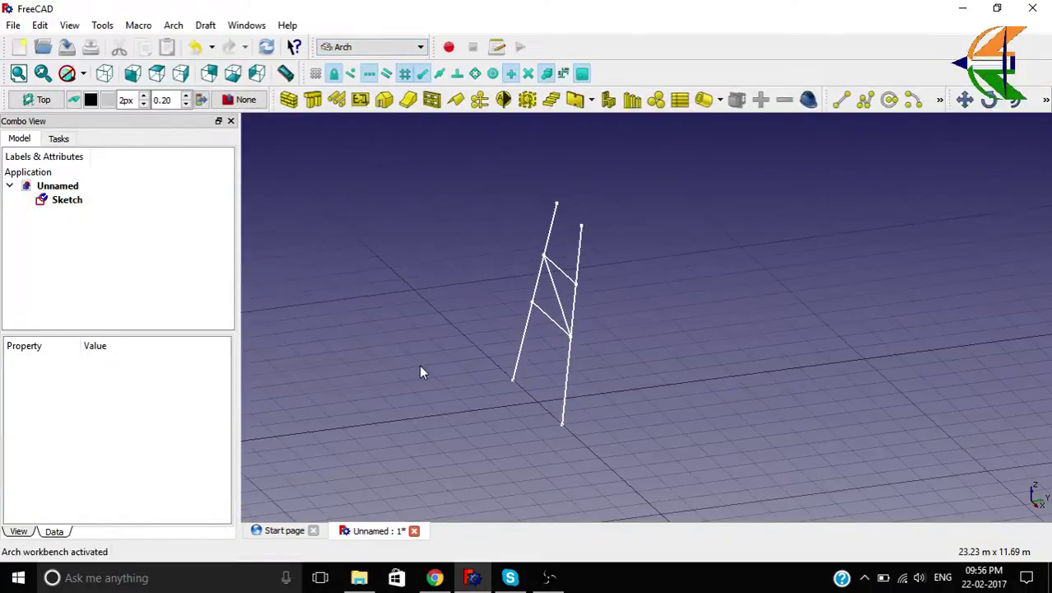
pyautogui.scroll(-2, 419, 365)
pyautogui.click(140, 25)
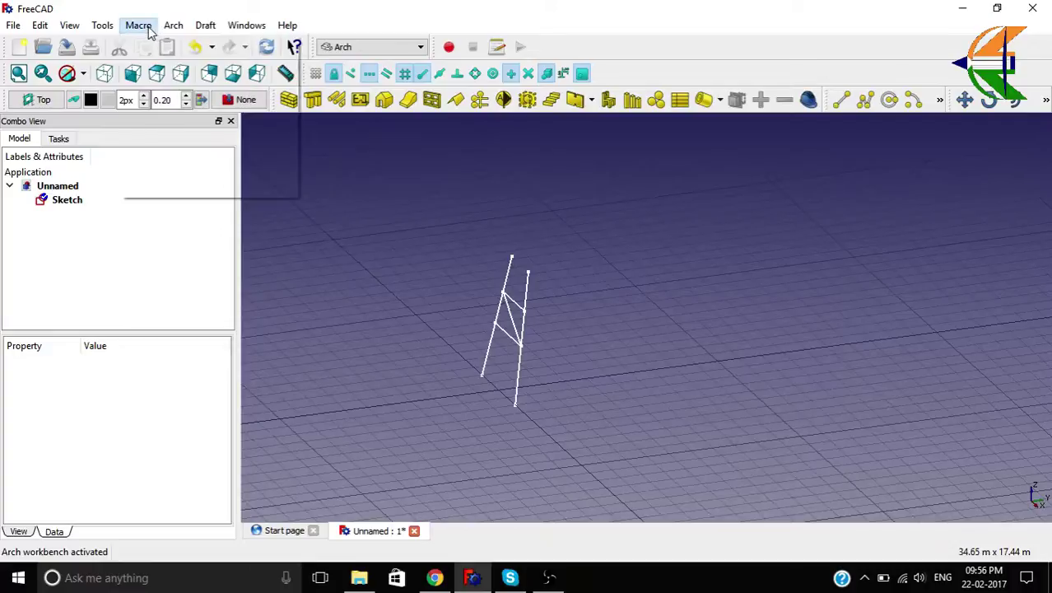
pyautogui.click(162, 80)
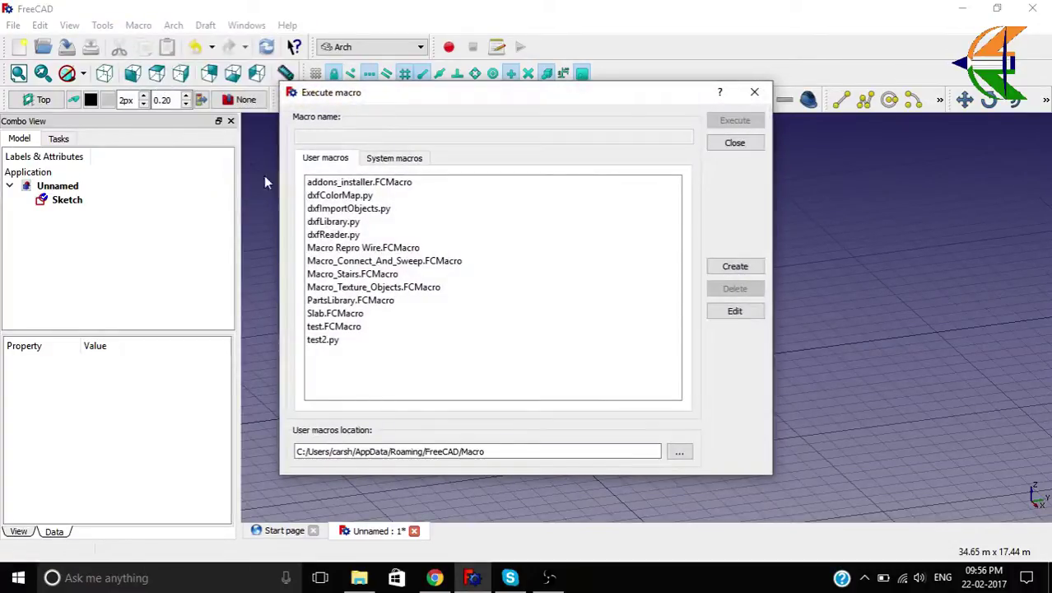
pyautogui.click(367, 262)
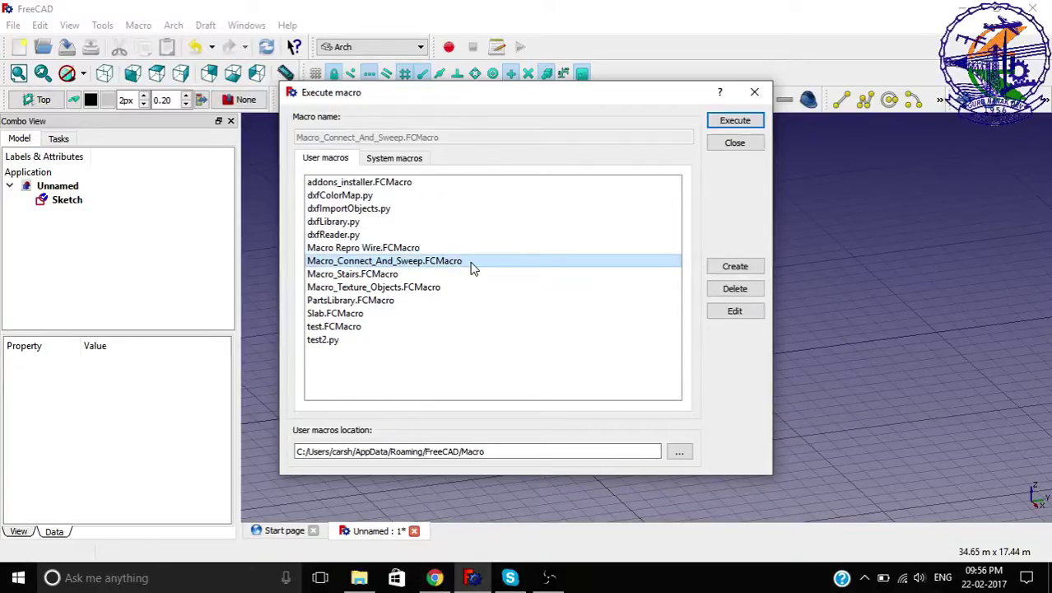
pyautogui.click(438, 579)
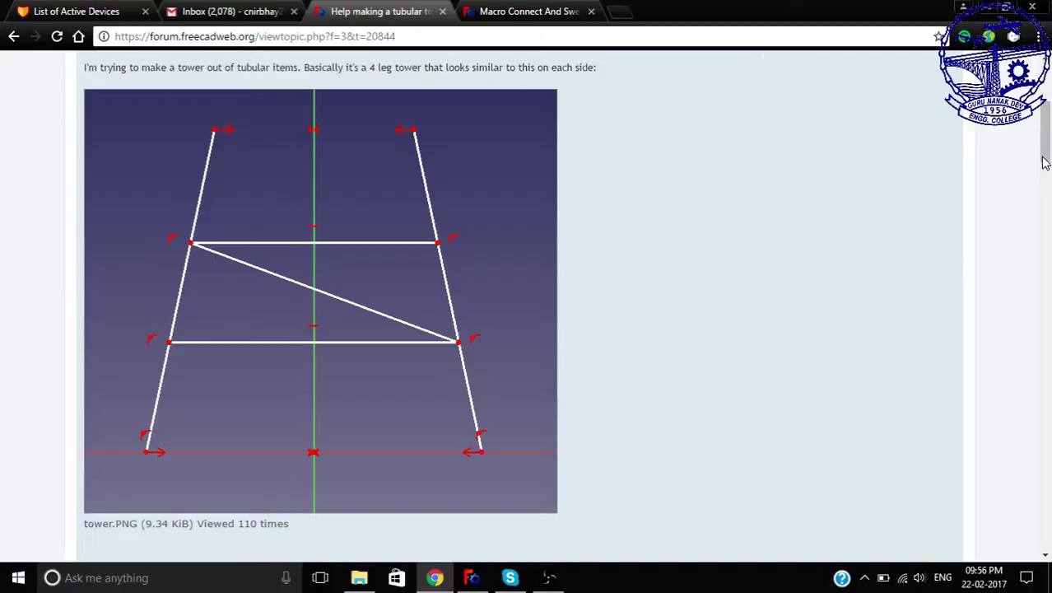
pyautogui.click(505, 18)
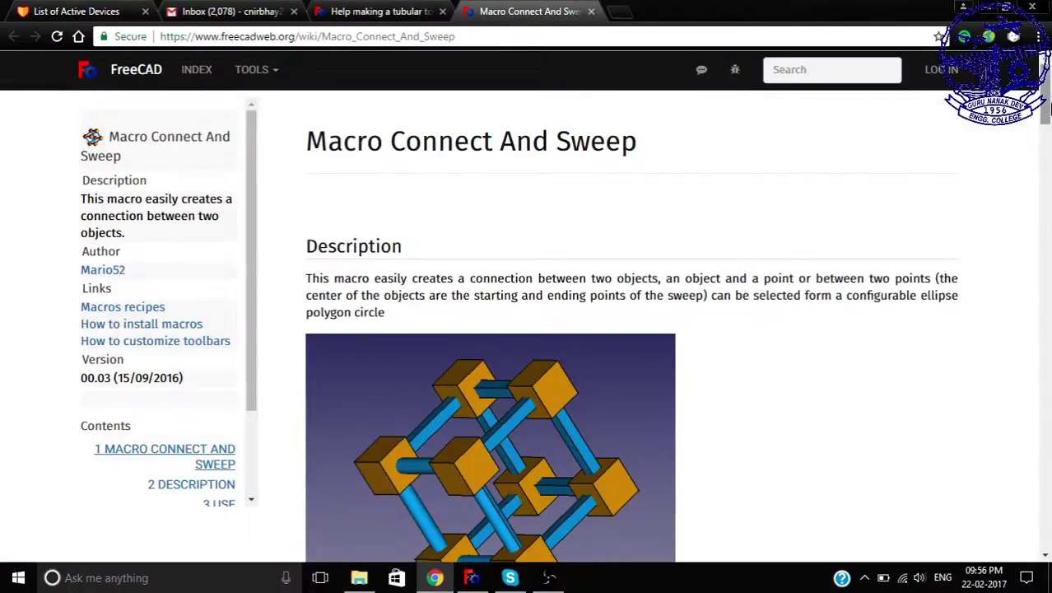
pyautogui.moveTo(1048, 107); pyautogui.dragTo(1047, 168)
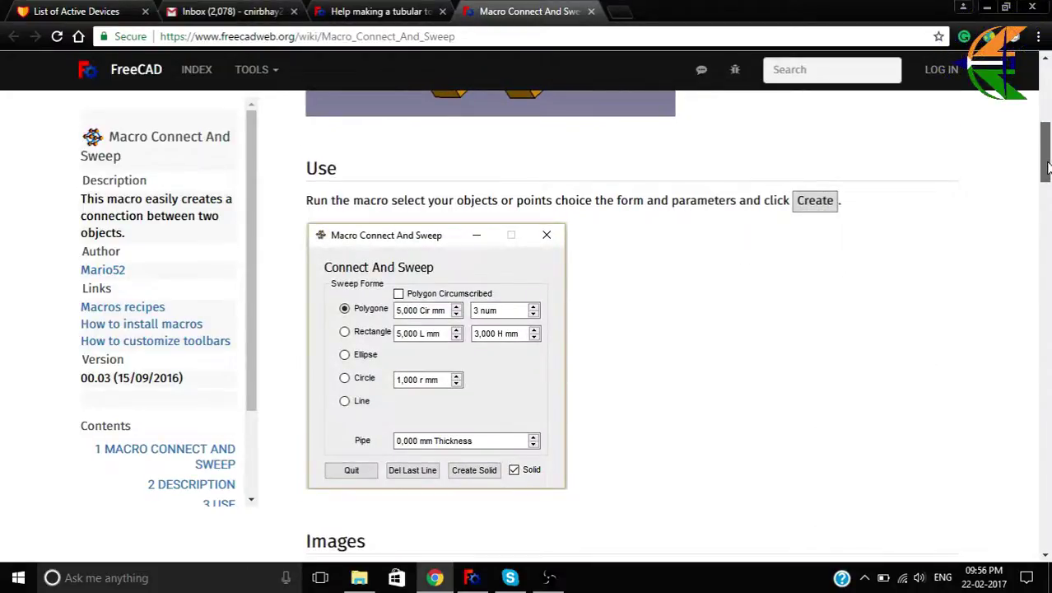
pyautogui.moveTo(1048, 169); pyautogui.dragTo(1048, 72)
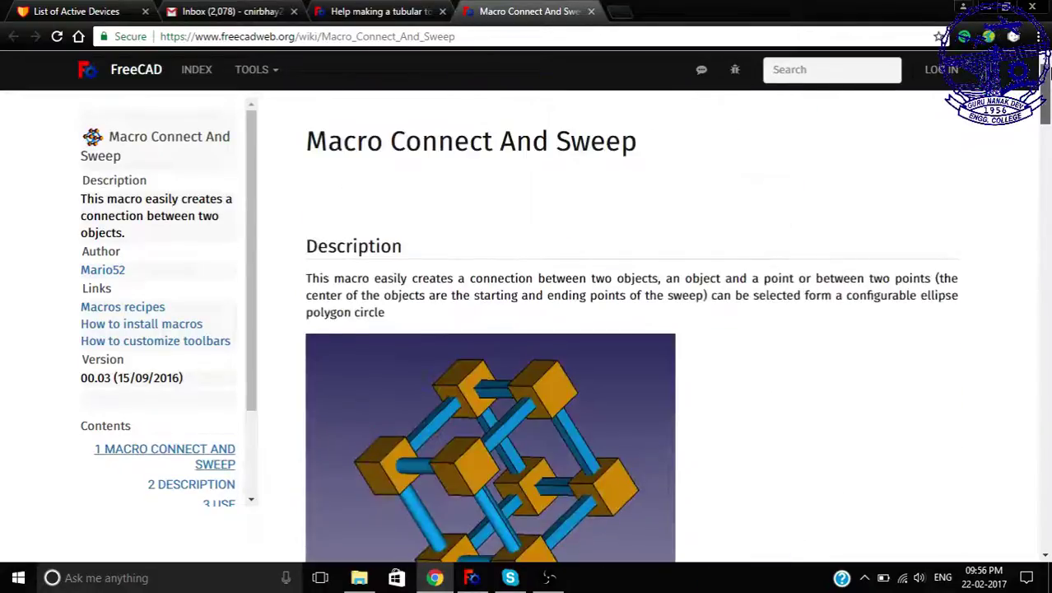
pyautogui.scroll(-5, 889, 266)
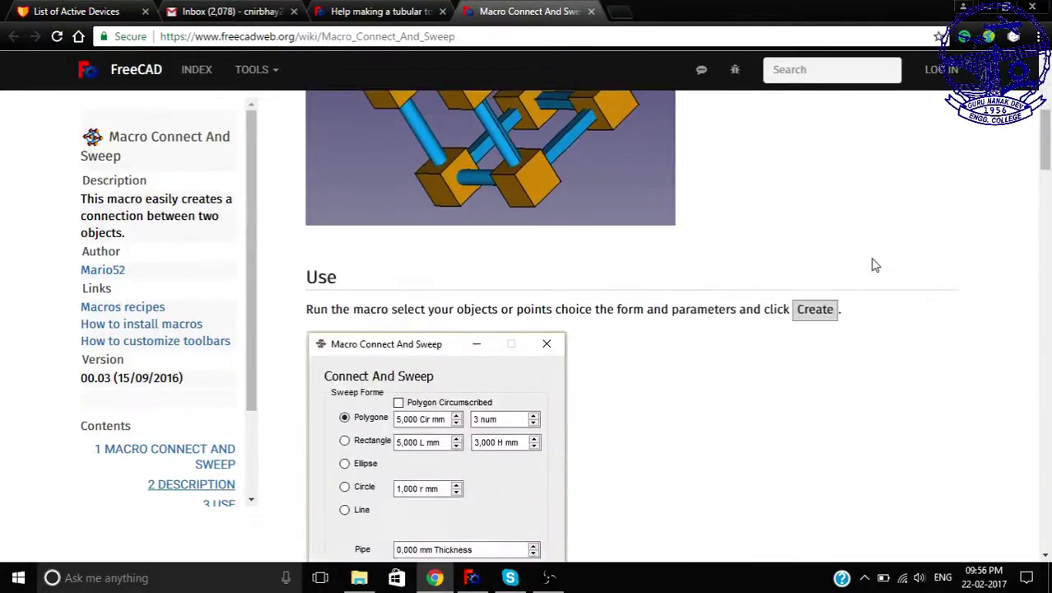
pyautogui.click(472, 577)
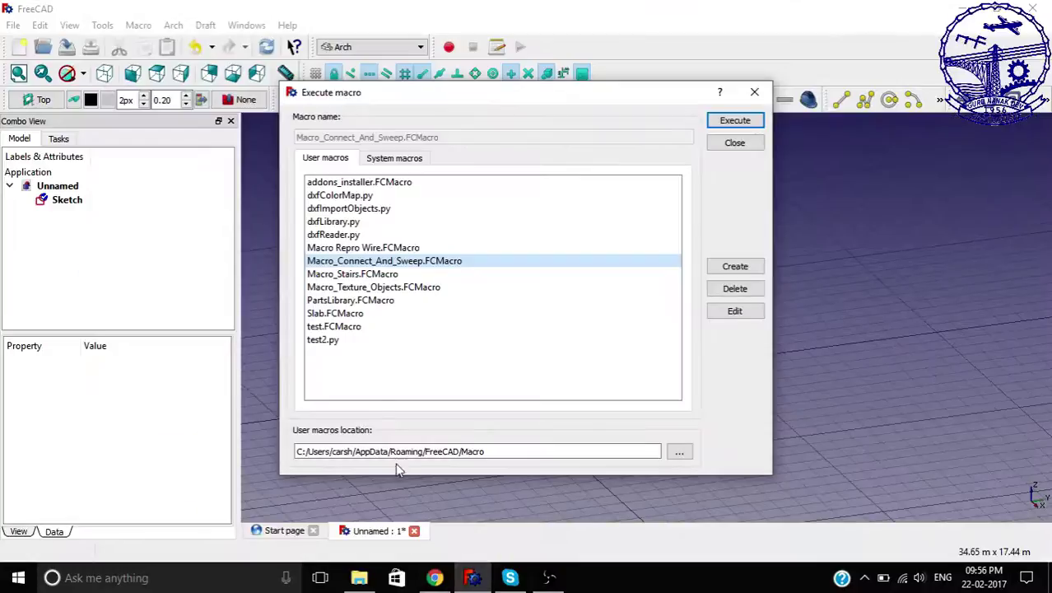
# Execute the Connect And Sweep macro and enter a 50 mm circle radius for the tubes.
pyautogui.click(728, 125)
pyautogui.moveTo(538, 176); pyautogui.dragTo(291, 138)
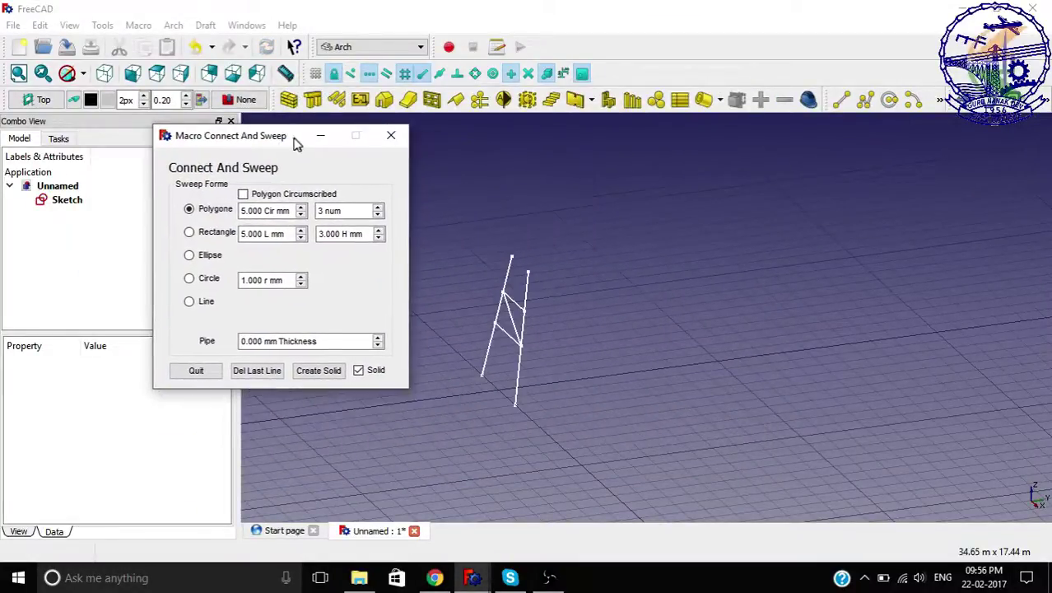
pyautogui.scroll(2, 461, 347)
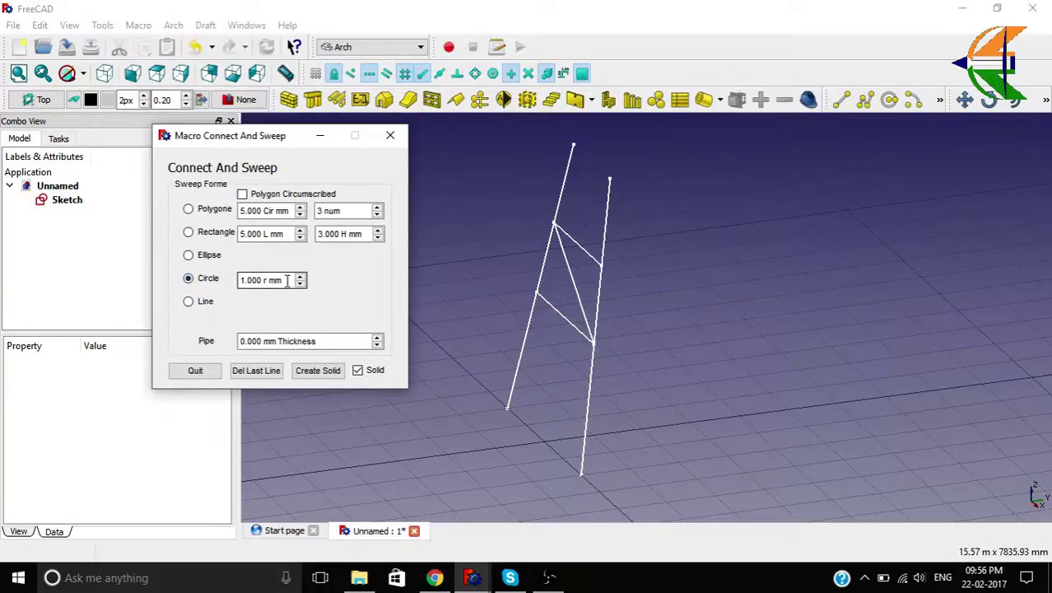
pyautogui.write('50')
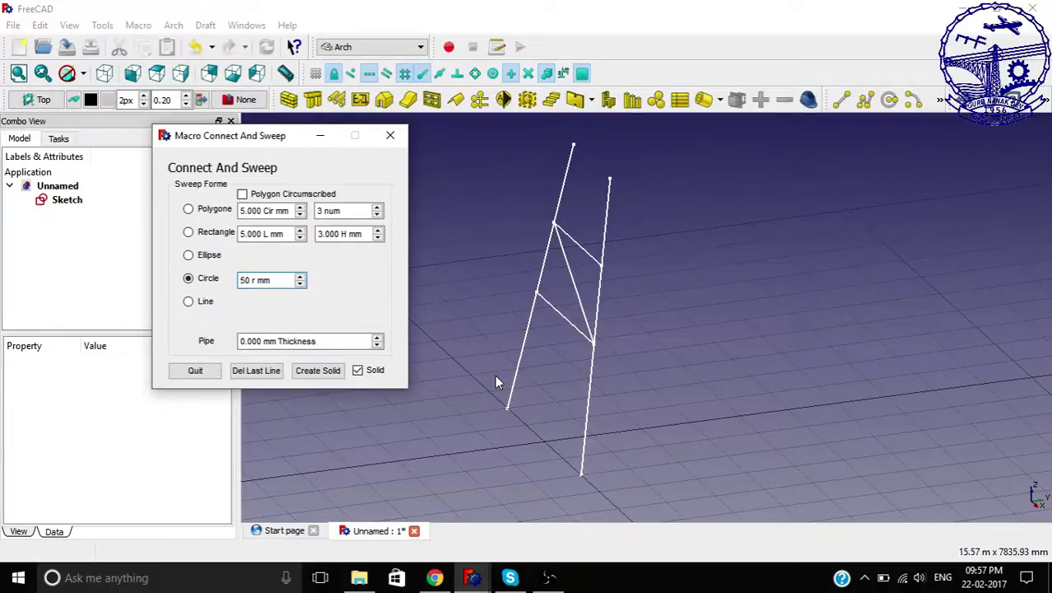
# Sweep a 50 mm tube along the first picked bracing line.
pyautogui.scroll(2, 545, 294)
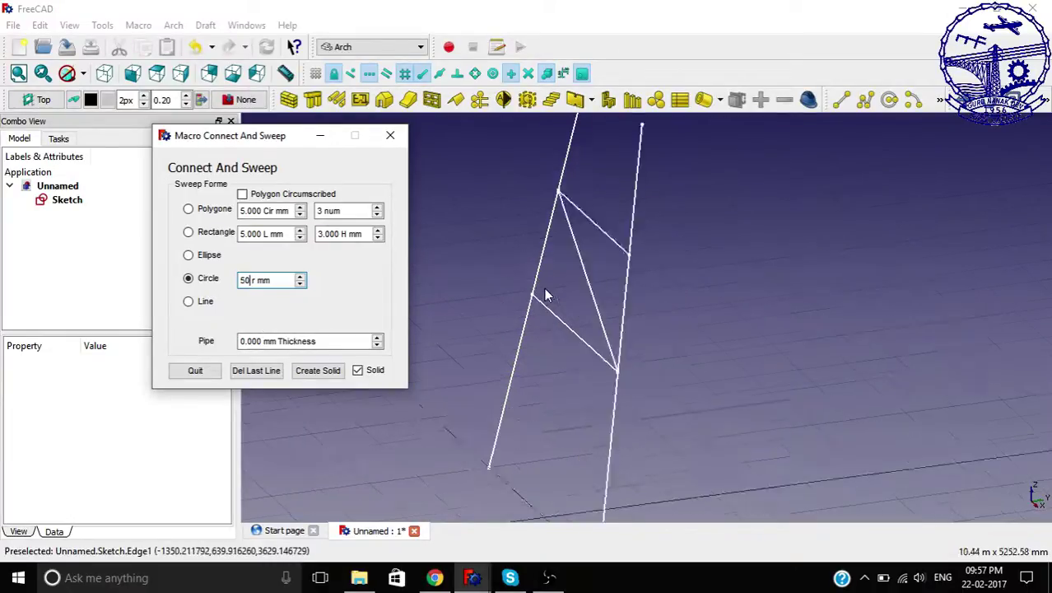
pyautogui.scroll(3, 543, 295)
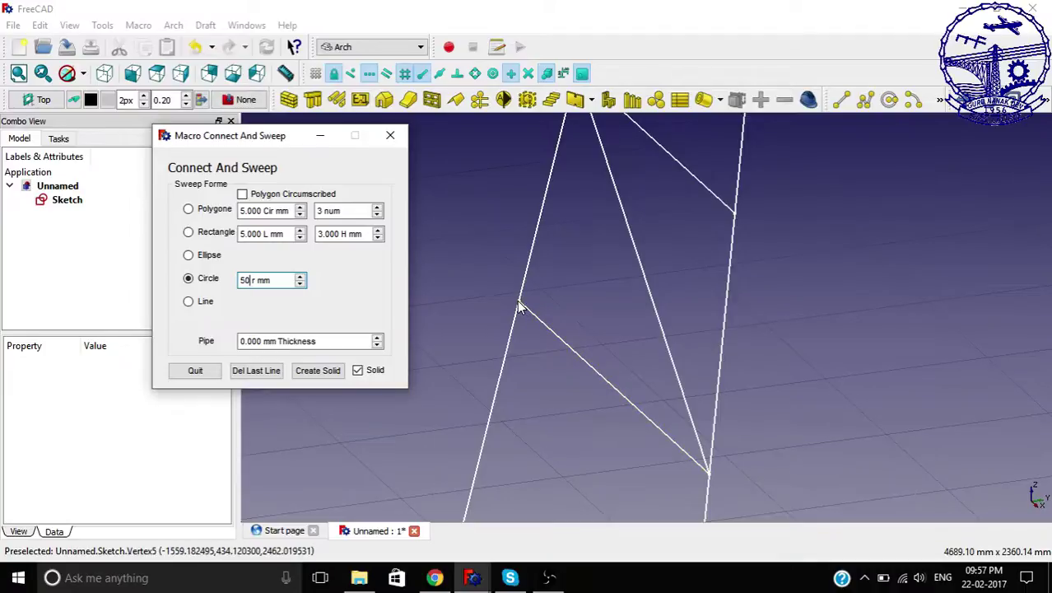
pyautogui.click(518, 307)
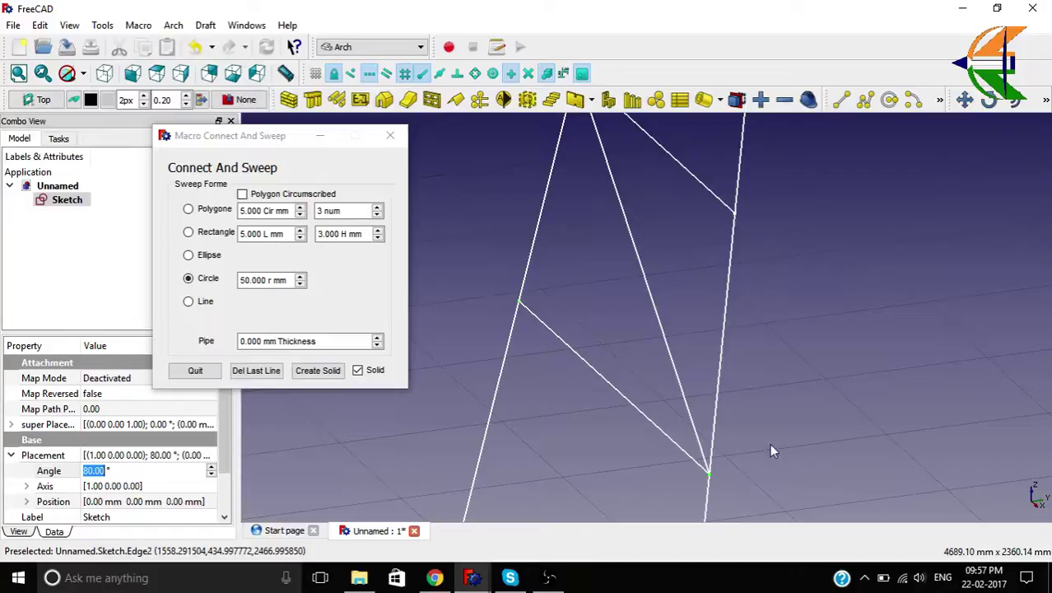
pyautogui.scroll(-2, 596, 322)
pyautogui.click(325, 367)
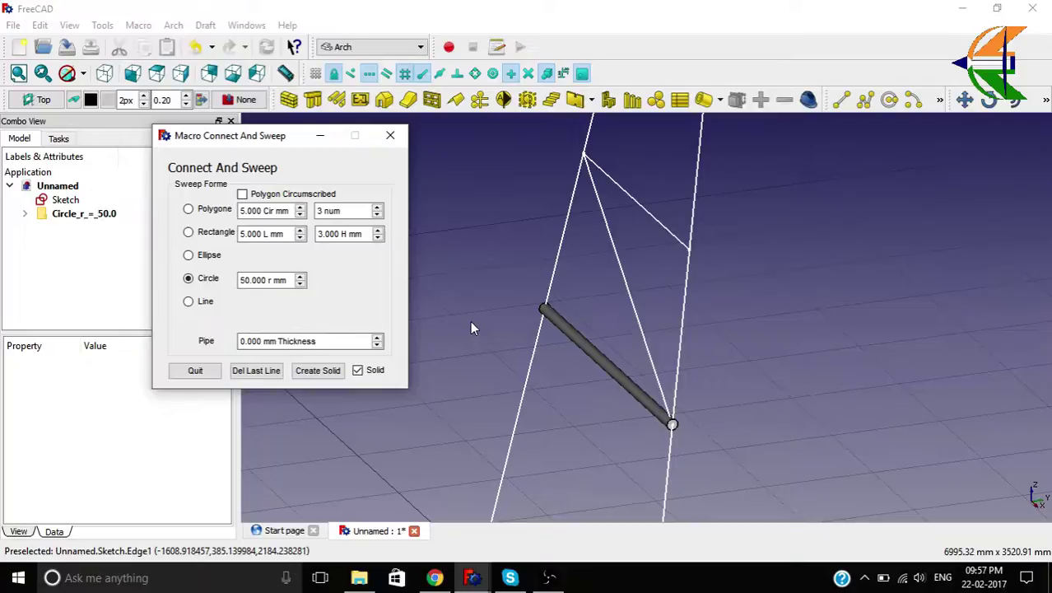
# Sweep a second 50 mm tube along the next brace line in the sketch.
pyautogui.scroll(-2, 499, 283)
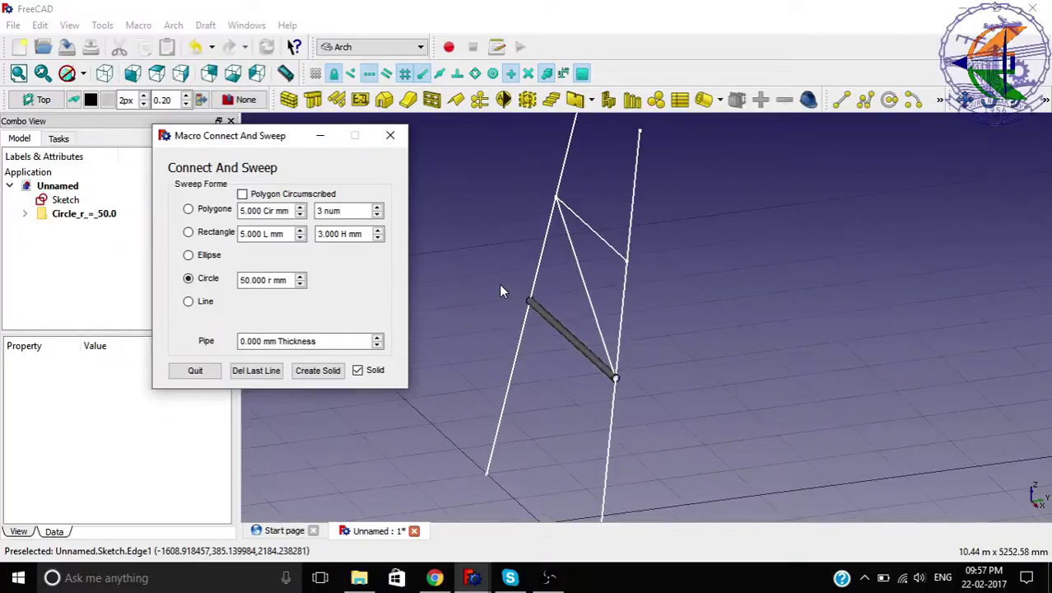
pyautogui.scroll(4, 610, 363)
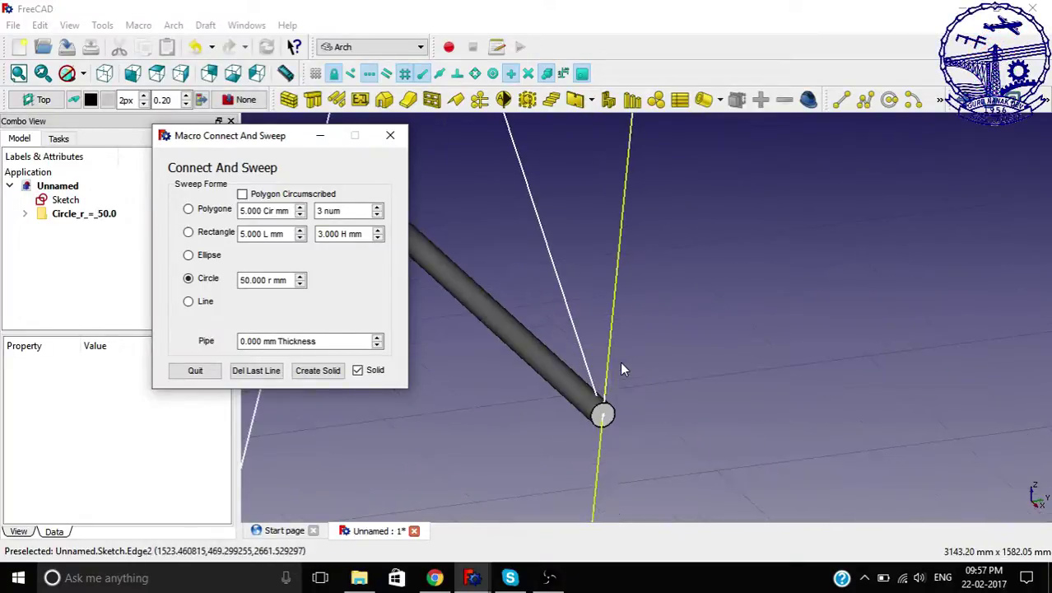
pyautogui.click(603, 418)
pyautogui.scroll(-3, 626, 371)
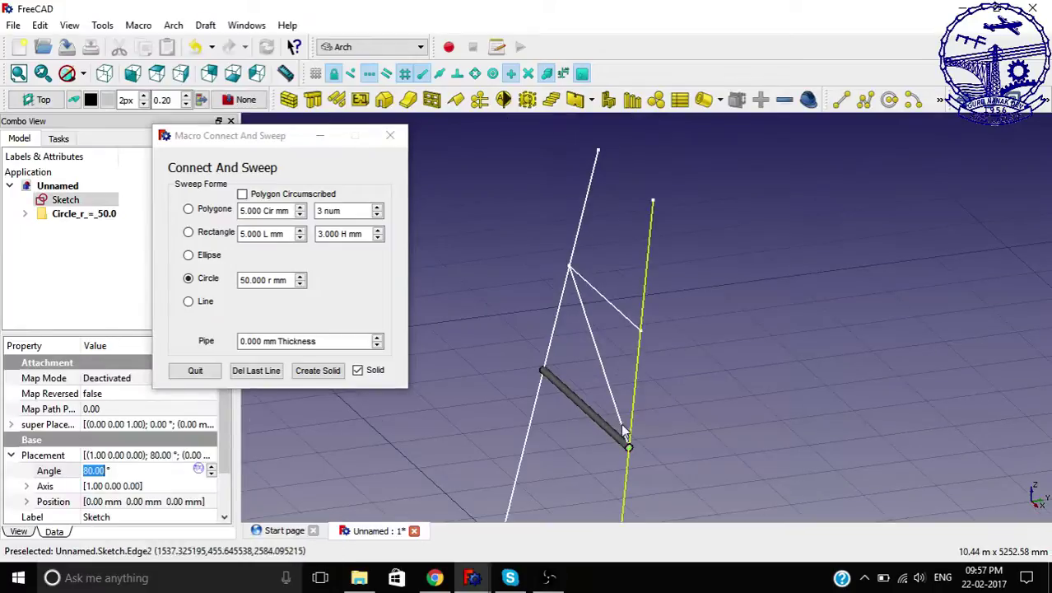
pyautogui.scroll(3, 574, 274)
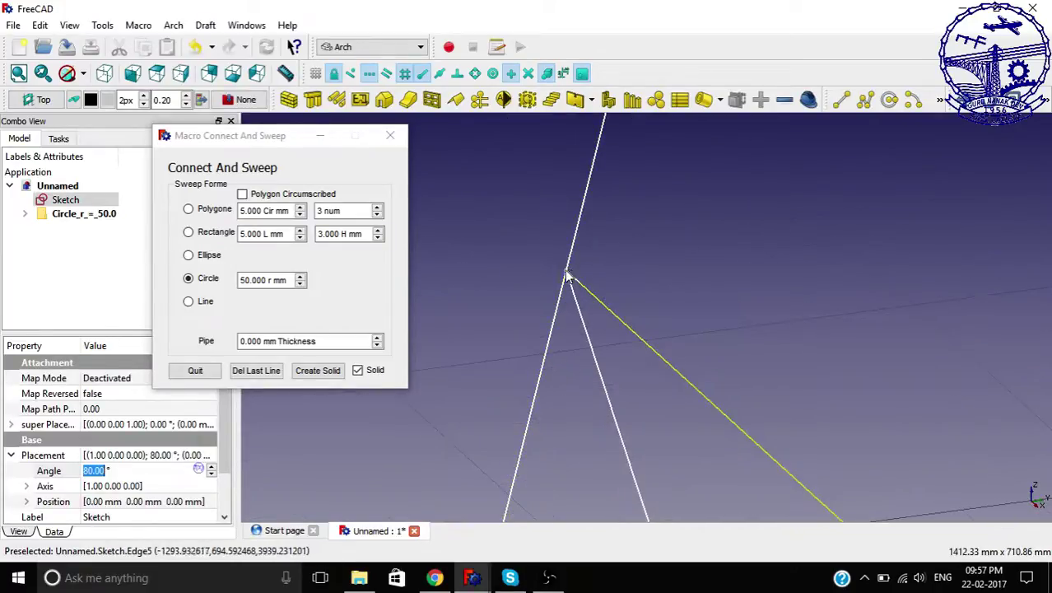
pyautogui.scroll(-4, 442, 320)
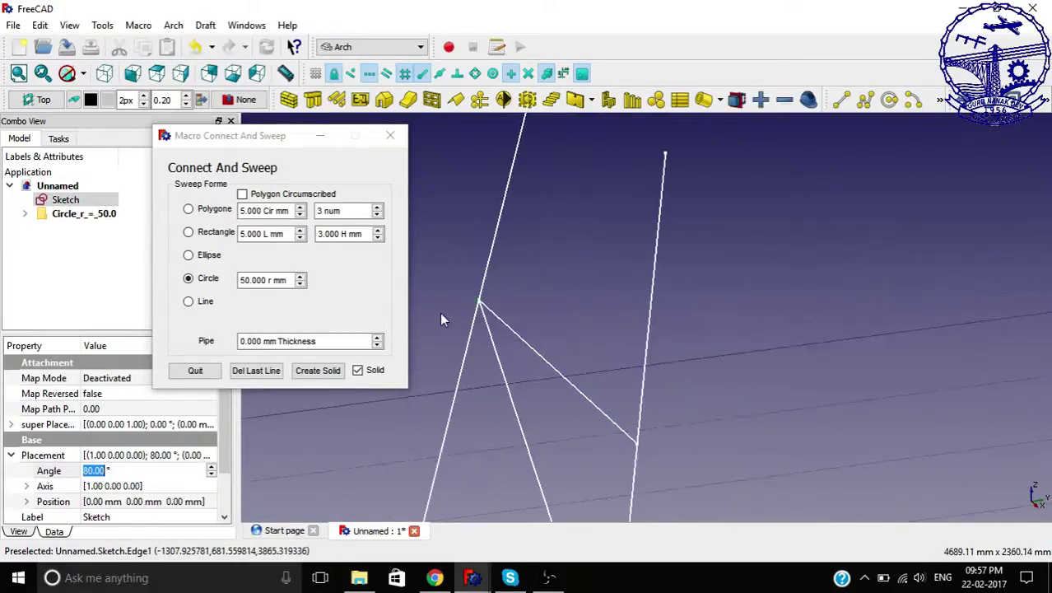
pyautogui.click(317, 371)
# Sweep a 50 mm tube along the horizontal brace line and view the whole frame.
pyautogui.scroll(-3, 532, 357)
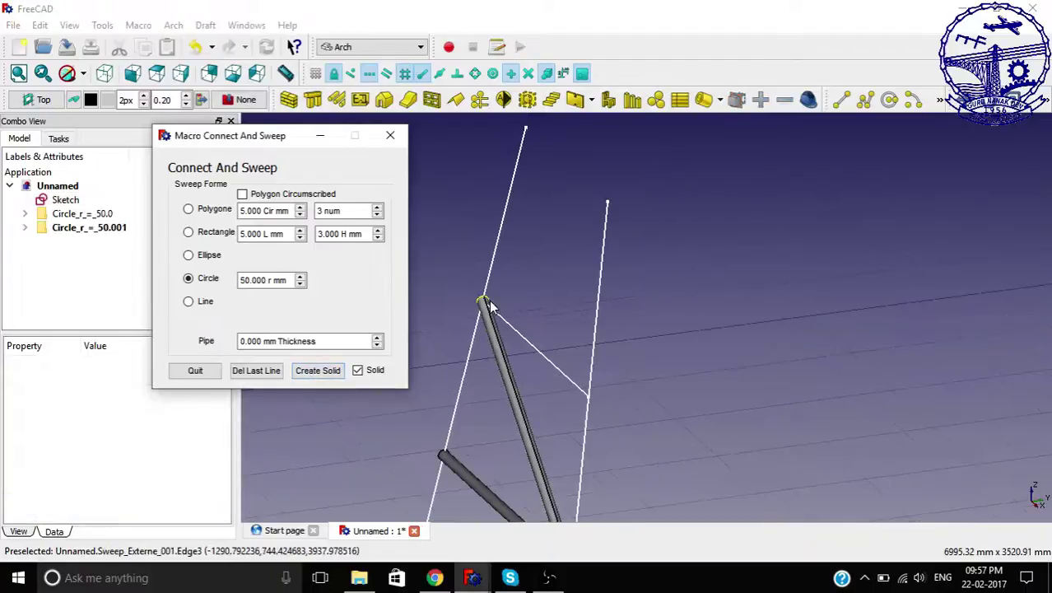
pyautogui.click(557, 368)
pyautogui.moveTo(537, 352); pyautogui.dragTo(715, 363, button='middle')
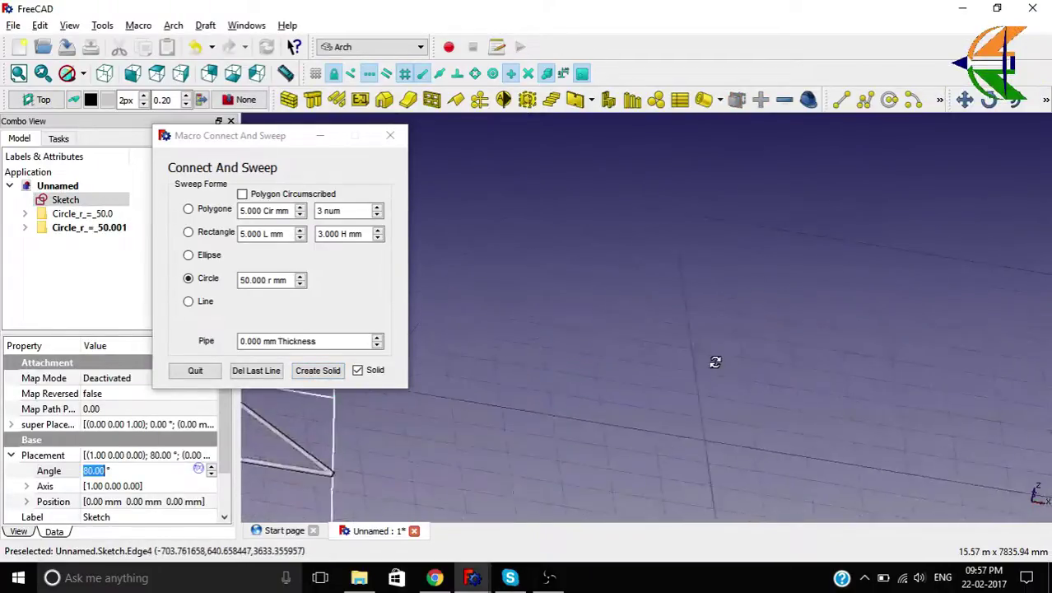
pyautogui.scroll(6, 435, 484)
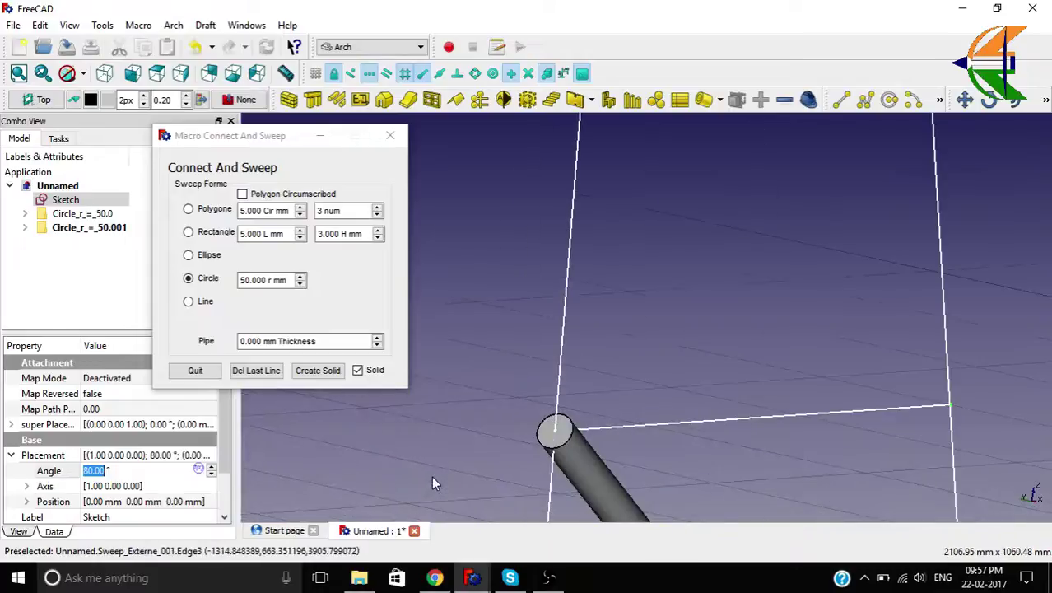
pyautogui.keyDown('ctrl'); pyautogui.click(555, 433); pyautogui.keyUp('ctrl')
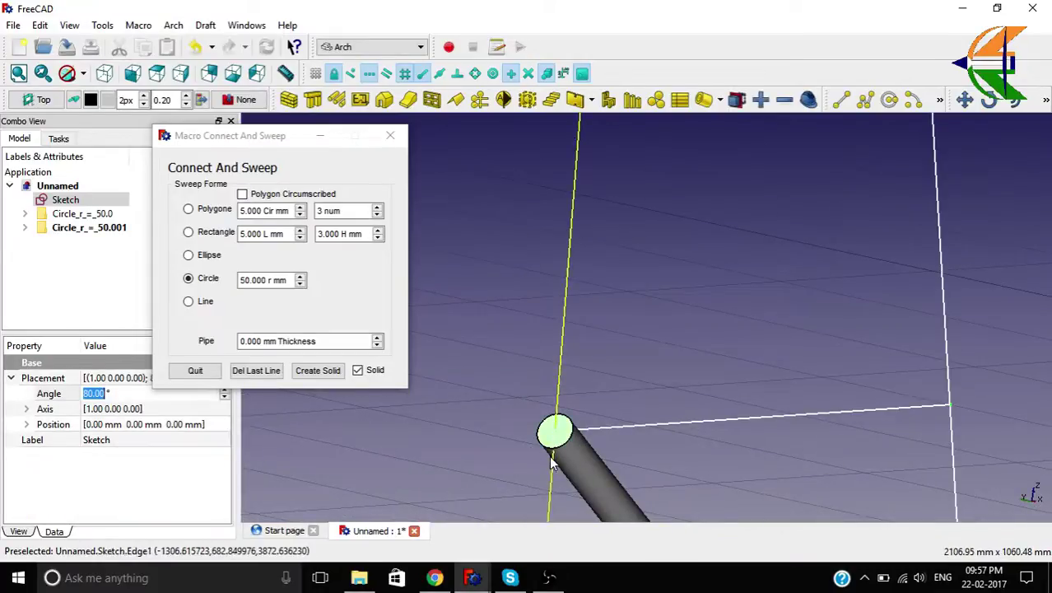
pyautogui.click(527, 439)
pyautogui.click(555, 430)
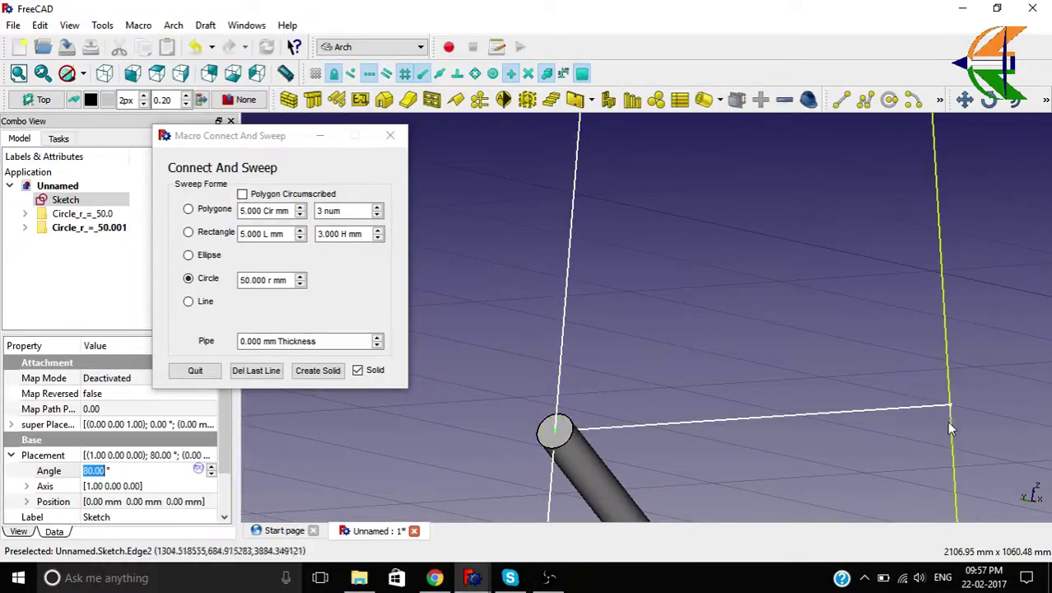
pyautogui.click(337, 371)
pyautogui.moveTo(533, 298)
pyautogui.mouseDown(button='middle')
pyautogui.moveTo(658, 364)
pyautogui.moveTo(686, 357)
pyautogui.moveTo(463, 358)
pyautogui.mouseUp(button='middle')
pyautogui.scroll(-3, 686, 357)
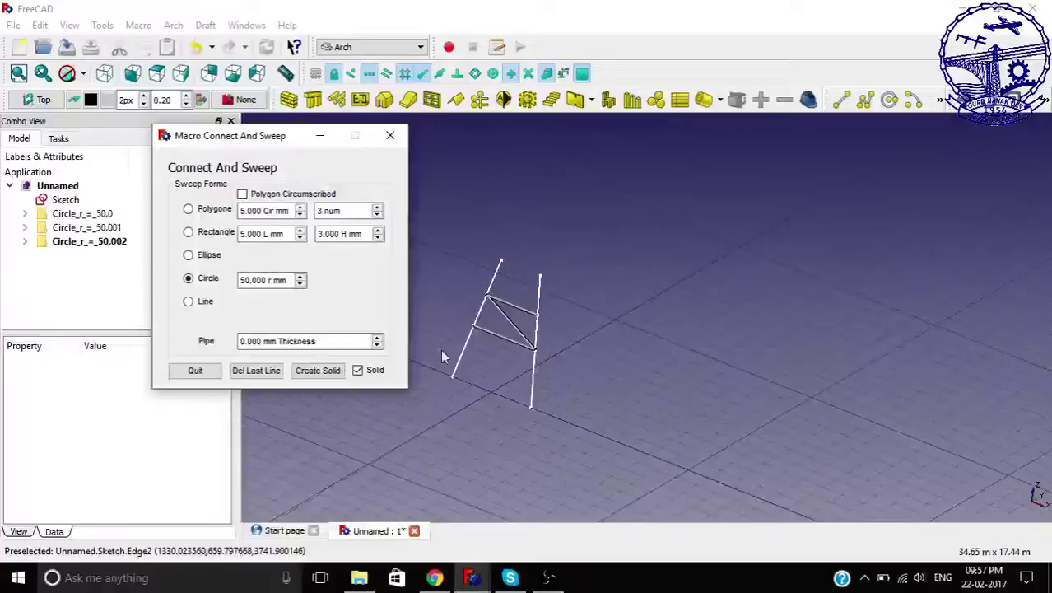
# Sweep a 50 mm tube along the left leg line.
pyautogui.scroll(6, 448, 373)
pyautogui.click(466, 388)
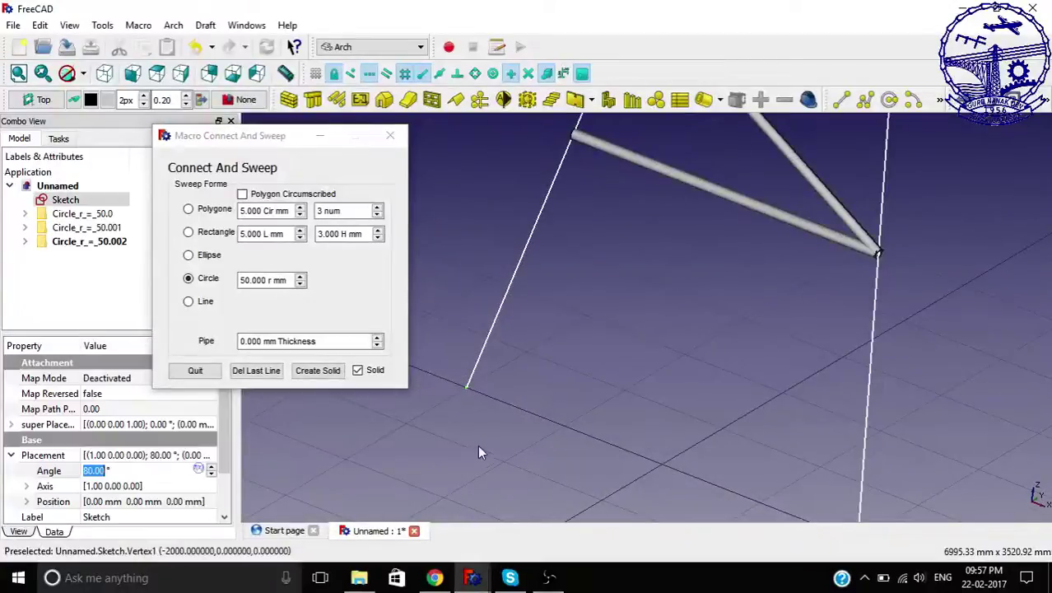
pyautogui.scroll(-3, 477, 445)
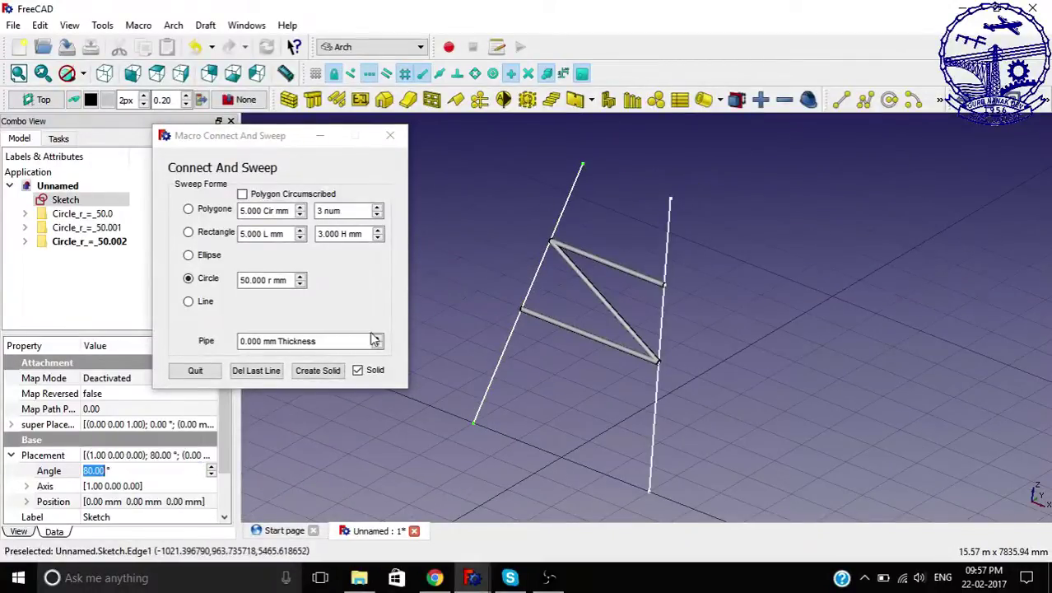
pyautogui.click(318, 370)
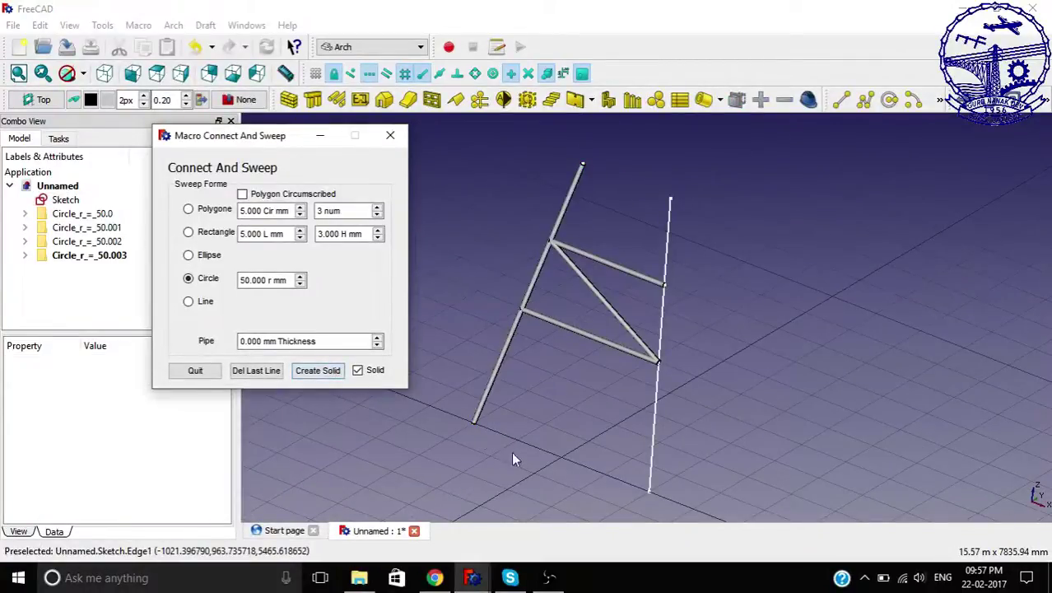
# Sweep a tube along the right leg from bottom to top end, then quit the macro.
pyautogui.click(650, 491)
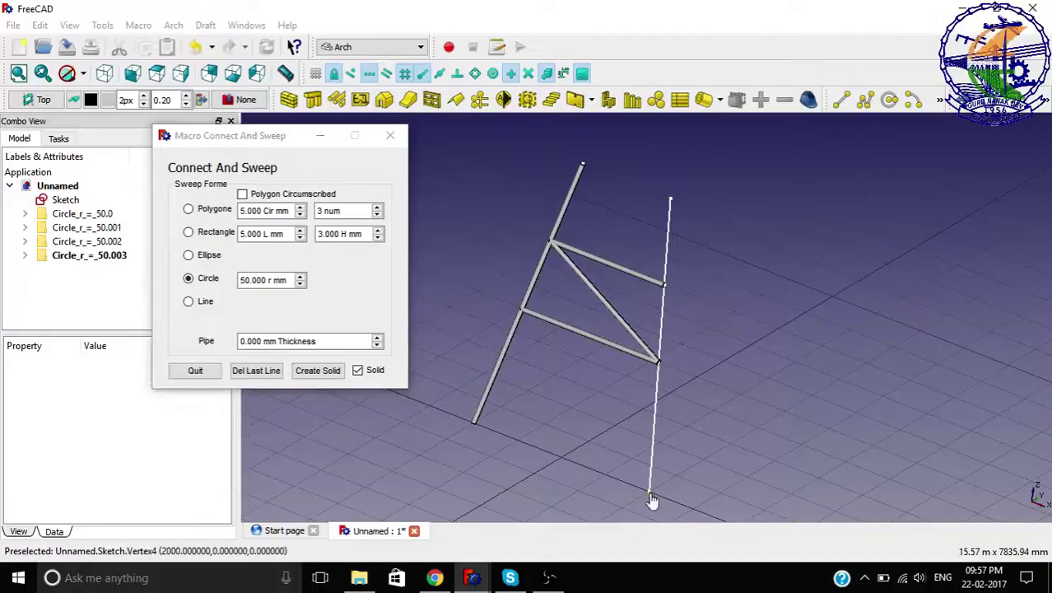
pyautogui.click(671, 199)
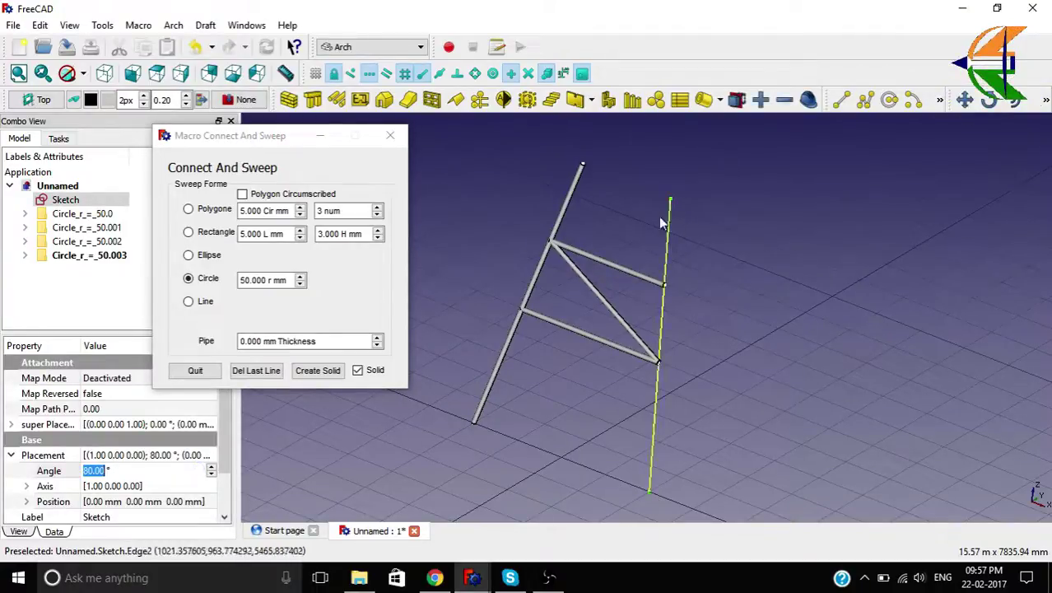
pyautogui.click(317, 370)
pyautogui.scroll(2, 605, 364)
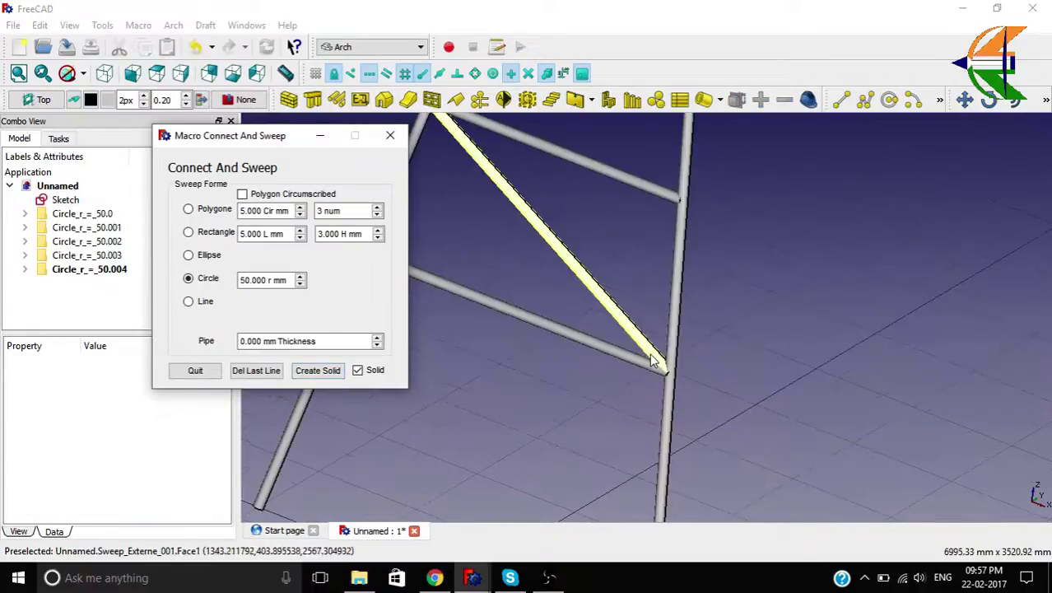
pyautogui.scroll(-2, 651, 362)
pyautogui.click(202, 372)
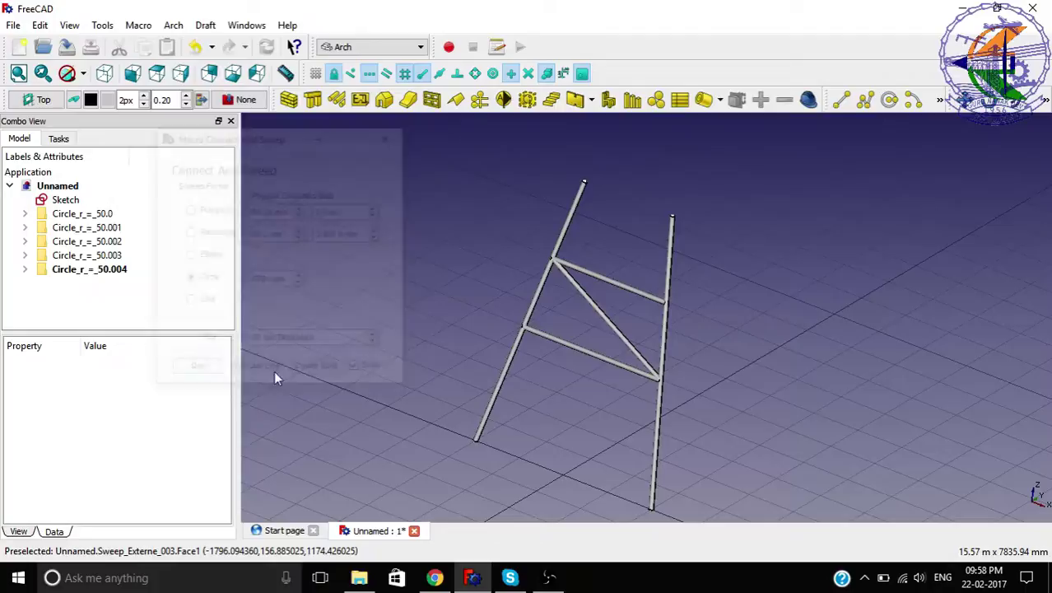
# Select the left and right leg tubes together.
pyautogui.scroll(-3, 485, 329)
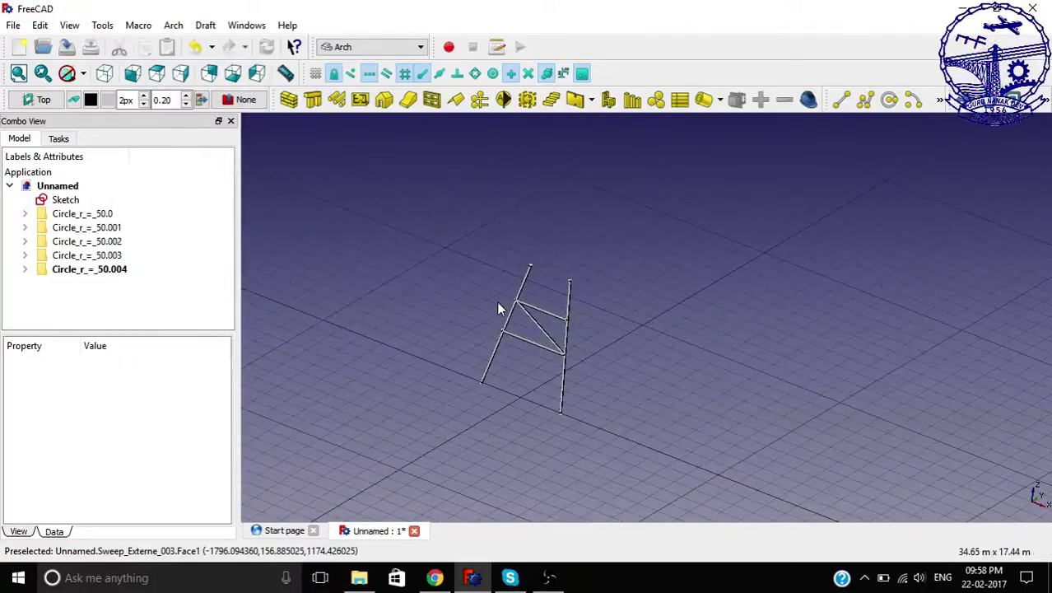
pyautogui.moveTo(669, 342); pyautogui.dragTo(577, 360, button='middle')
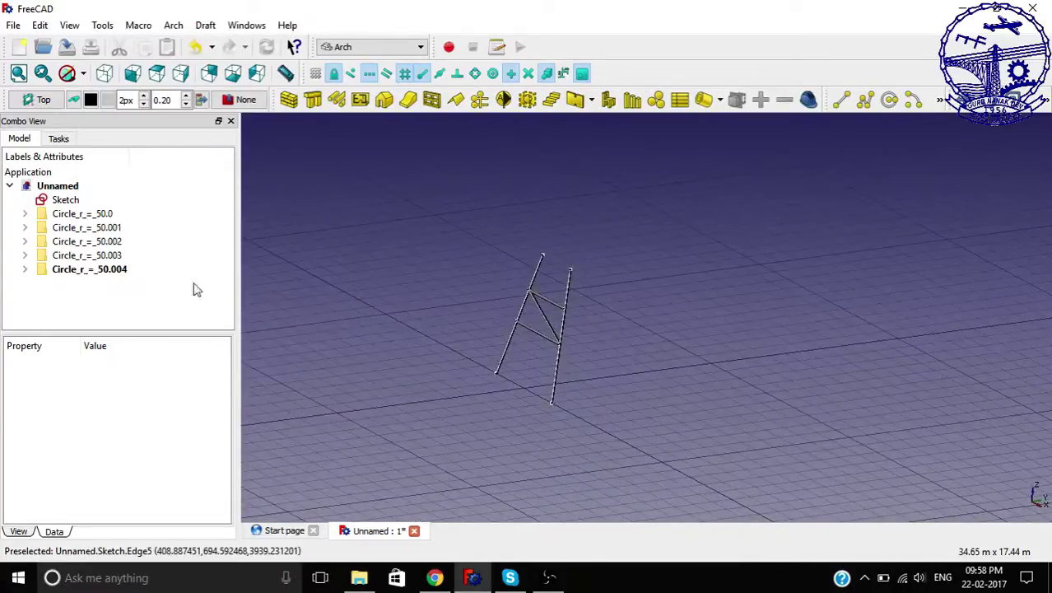
pyautogui.click(70, 206)
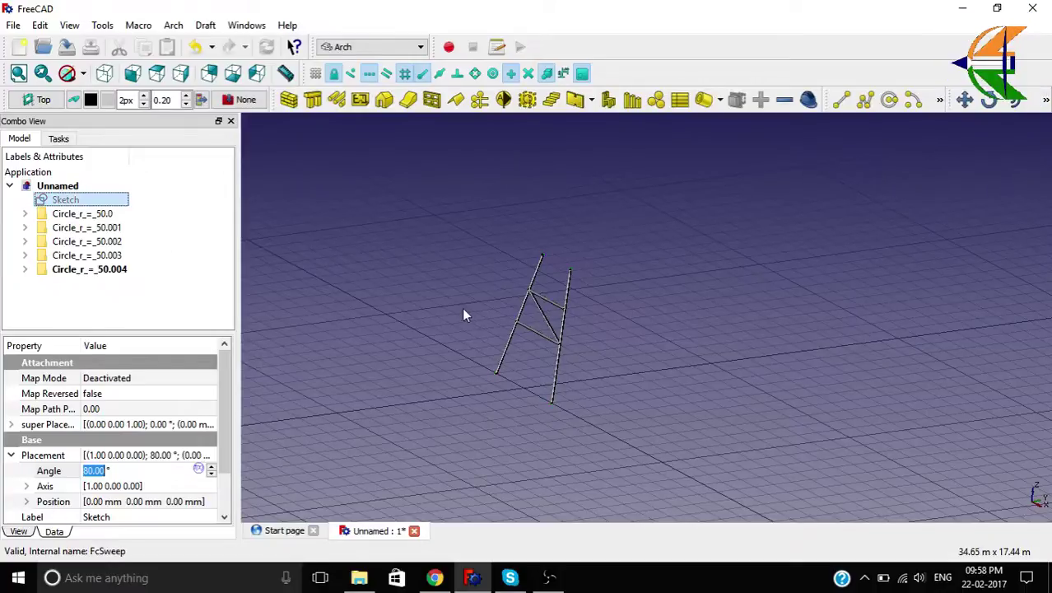
pyautogui.scroll(3, 537, 286)
pyautogui.scroll(-1, 476, 287)
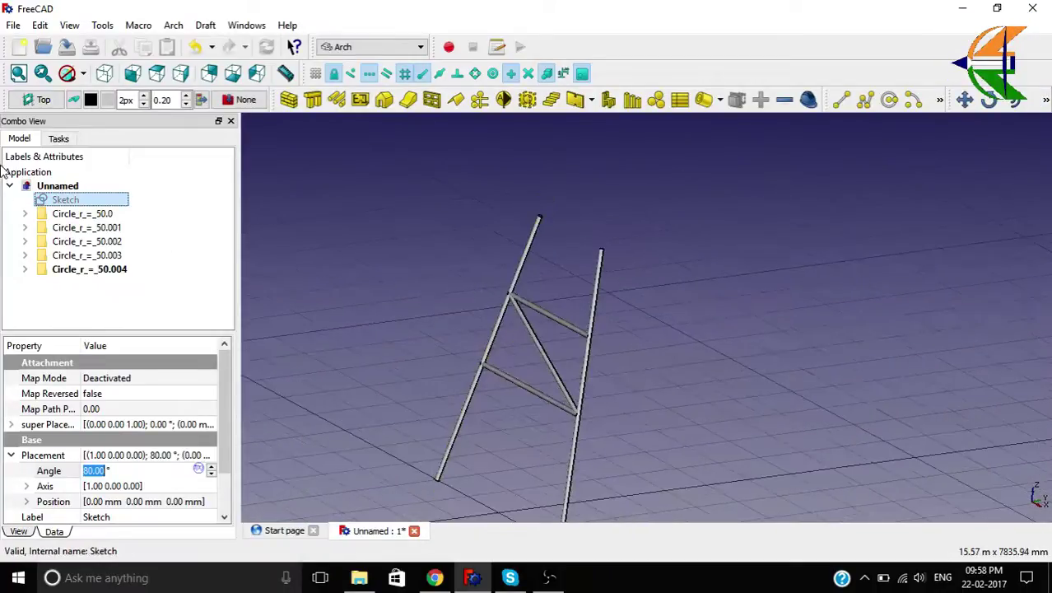
pyautogui.click(140, 308)
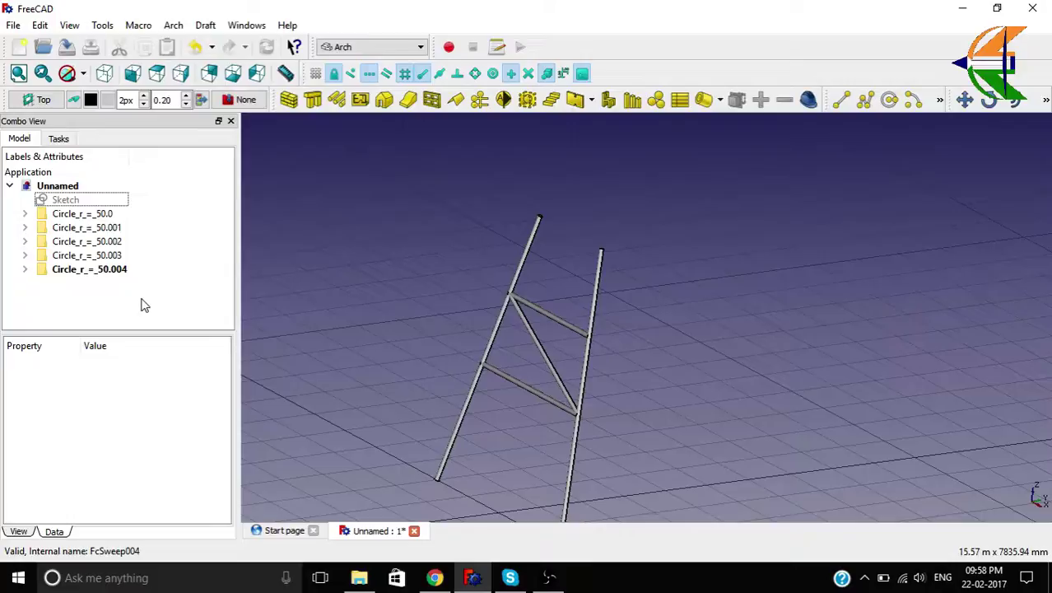
pyautogui.scroll(3, 494, 262)
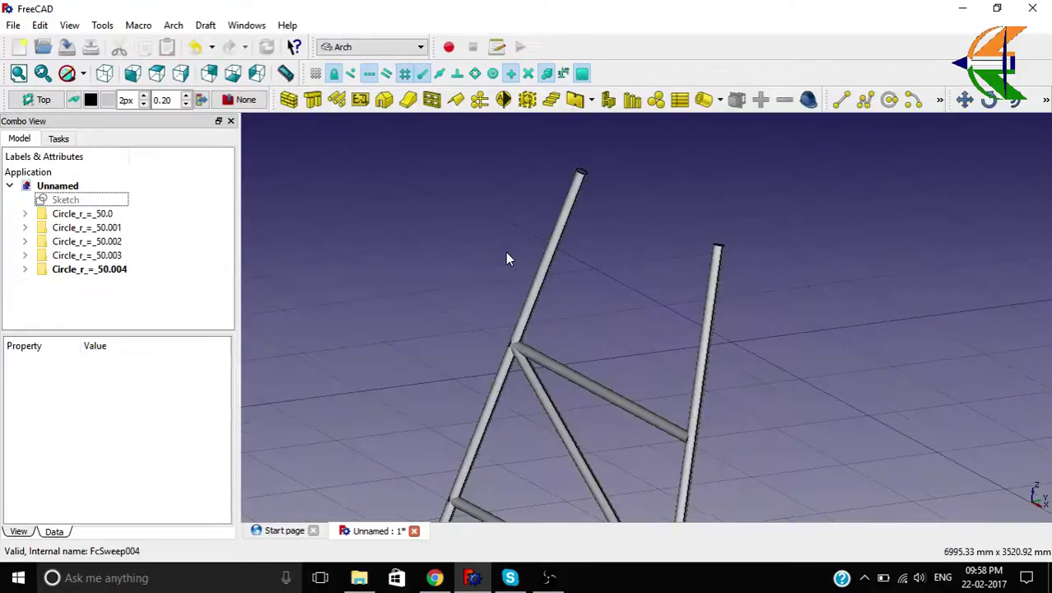
pyautogui.click(543, 276)
pyautogui.keyDown('ctrl'); pyautogui.click(701, 363); pyautogui.keyUp('ctrl')
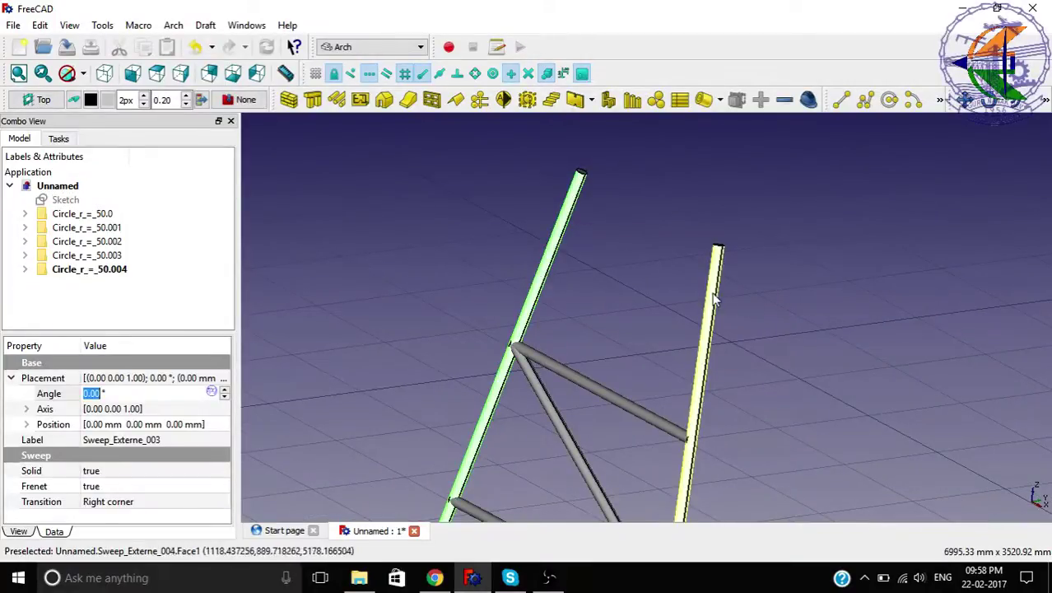
# In the Part workbench, make a Compound from the two selected leg tubes.
pyautogui.click(362, 47)
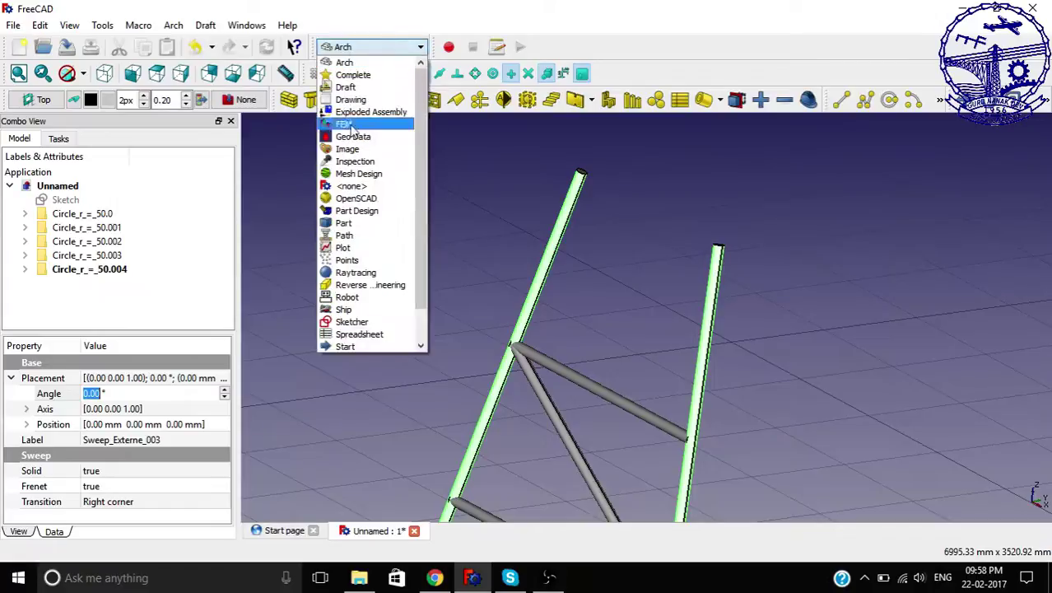
pyautogui.click(352, 224)
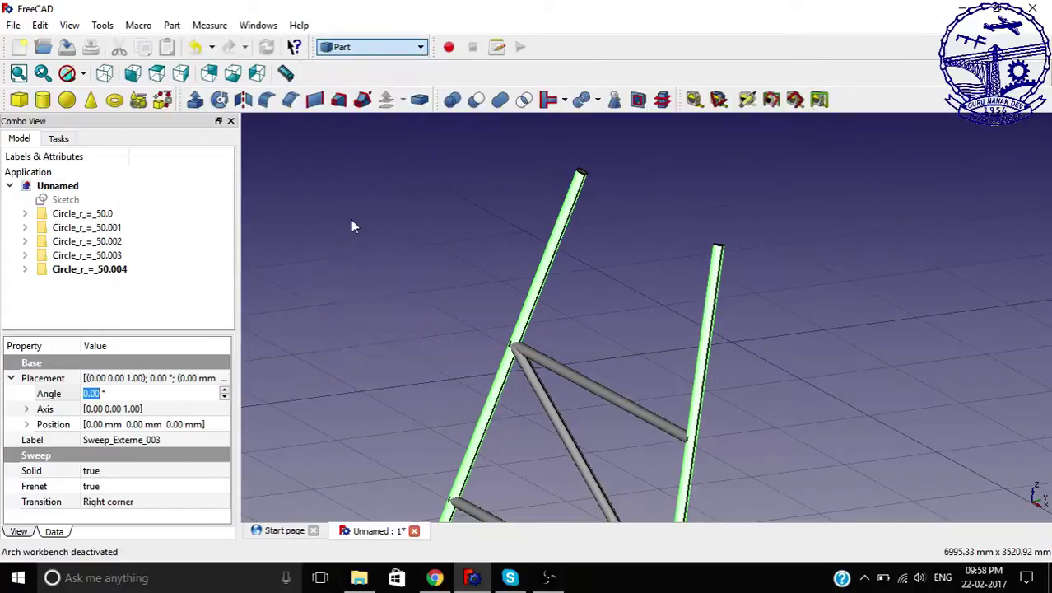
pyautogui.click(172, 26)
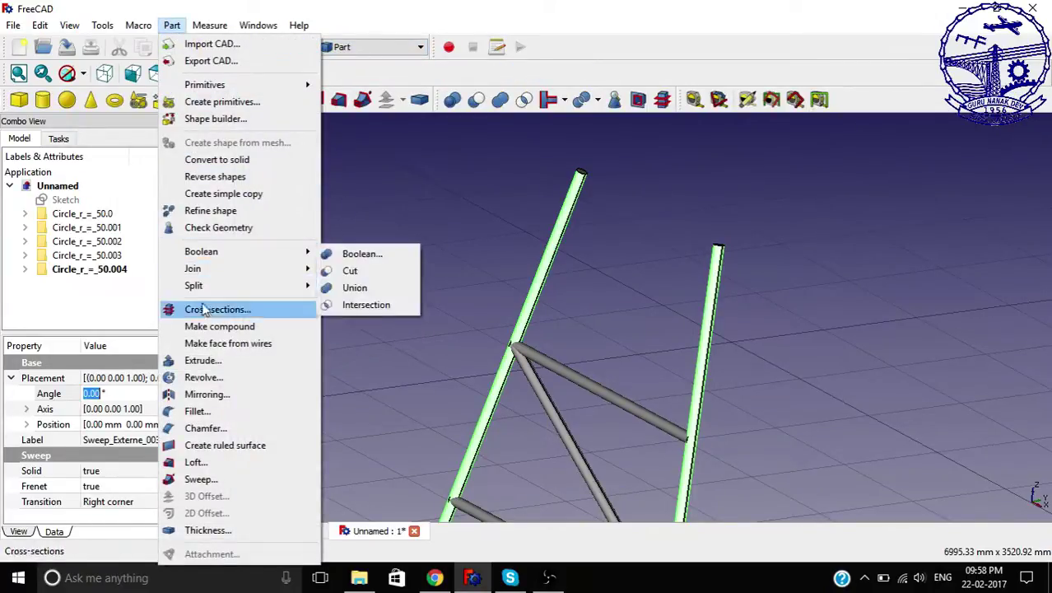
pyautogui.click(213, 327)
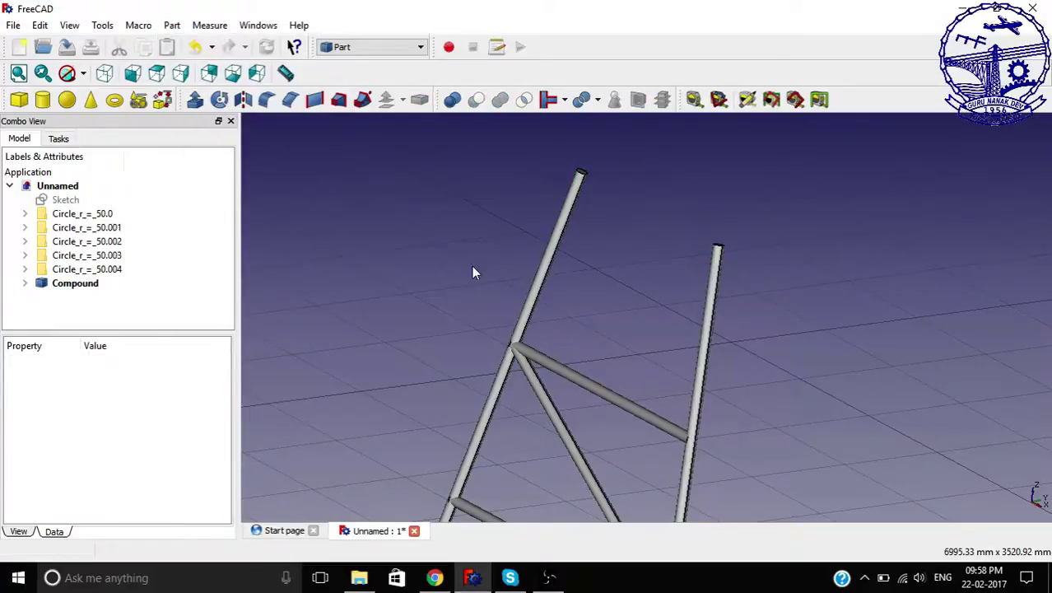
# Return to the Arch workbench and set the working plane to YZ.
pyautogui.click(83, 283)
pyautogui.moveTo(387, 247); pyautogui.dragTo(555, 325, button='middle')
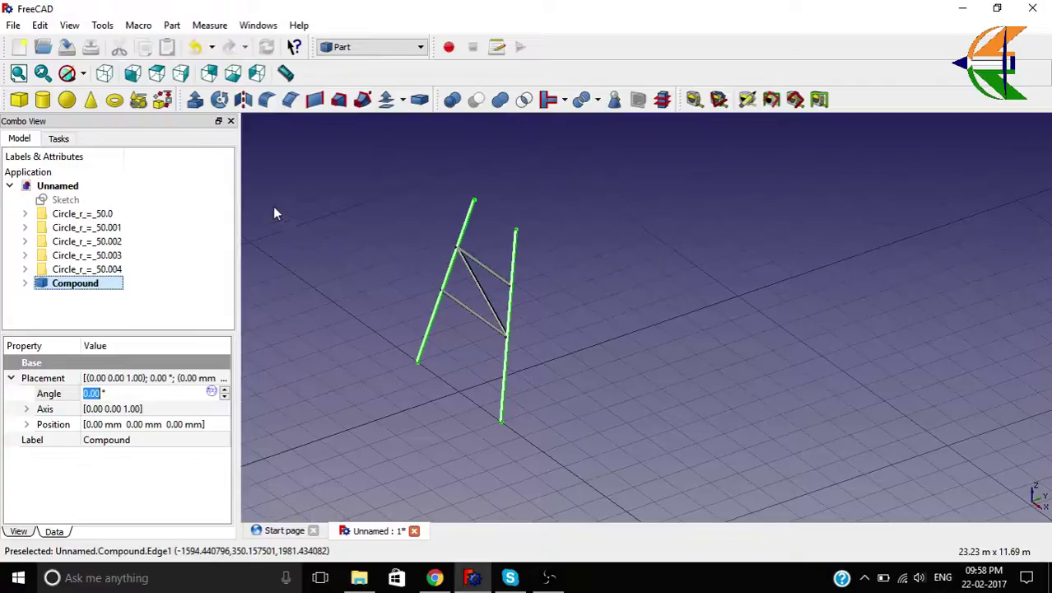
pyautogui.click(362, 47)
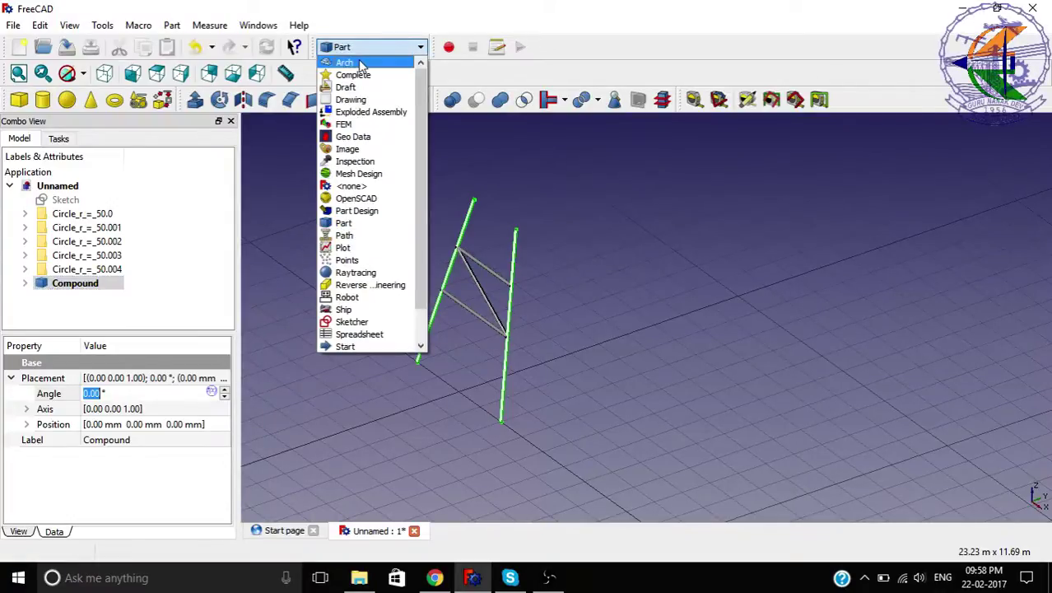
pyautogui.click(360, 65)
pyautogui.click(42, 100)
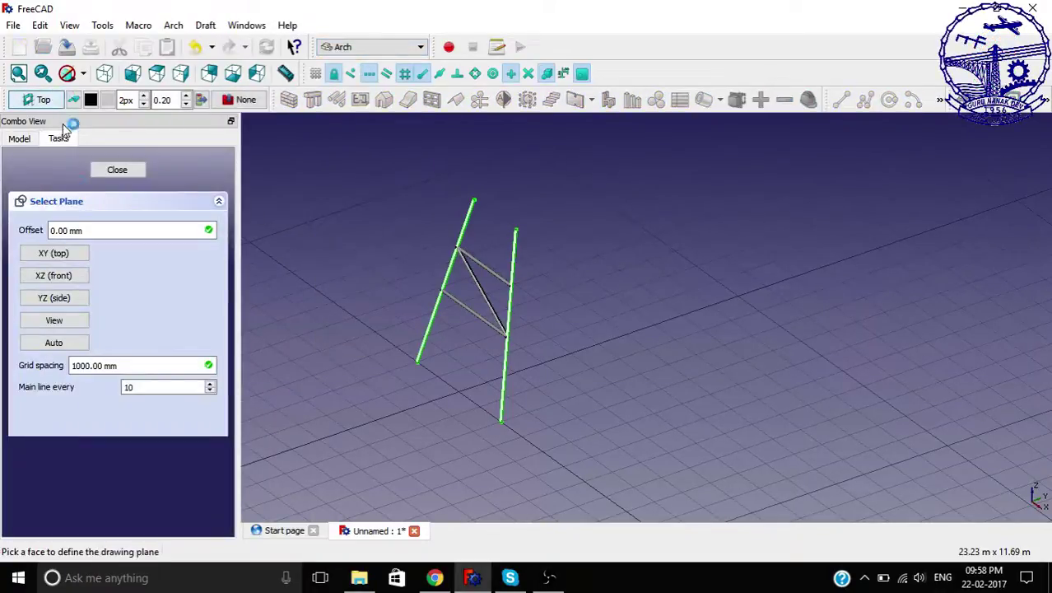
pyautogui.click(78, 298)
pyautogui.click(1033, 476)
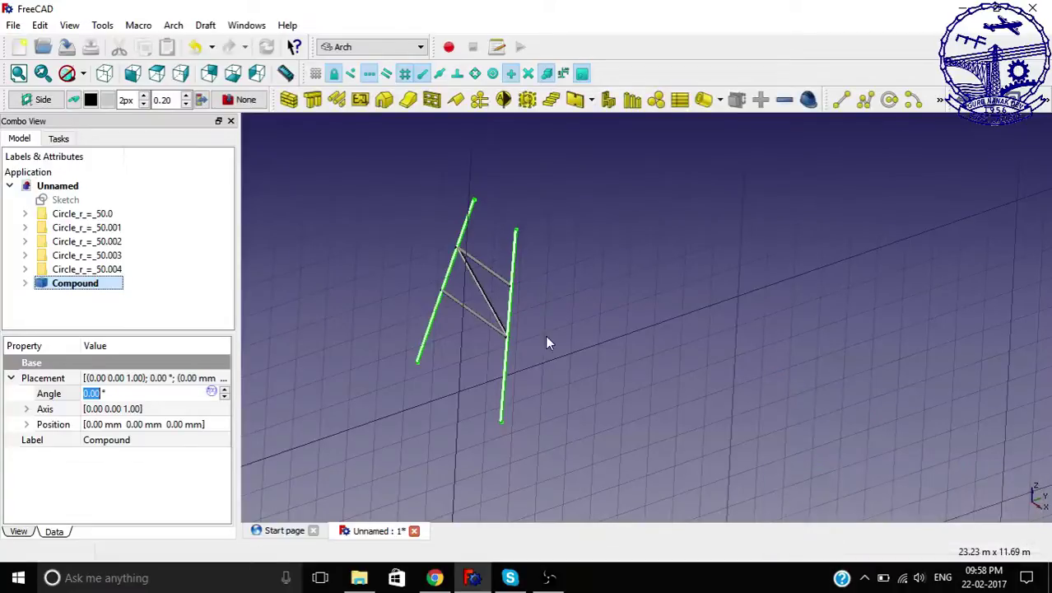
# Switch to Right view and select the leg-and-bracing Compound.
pyautogui.click(184, 74)
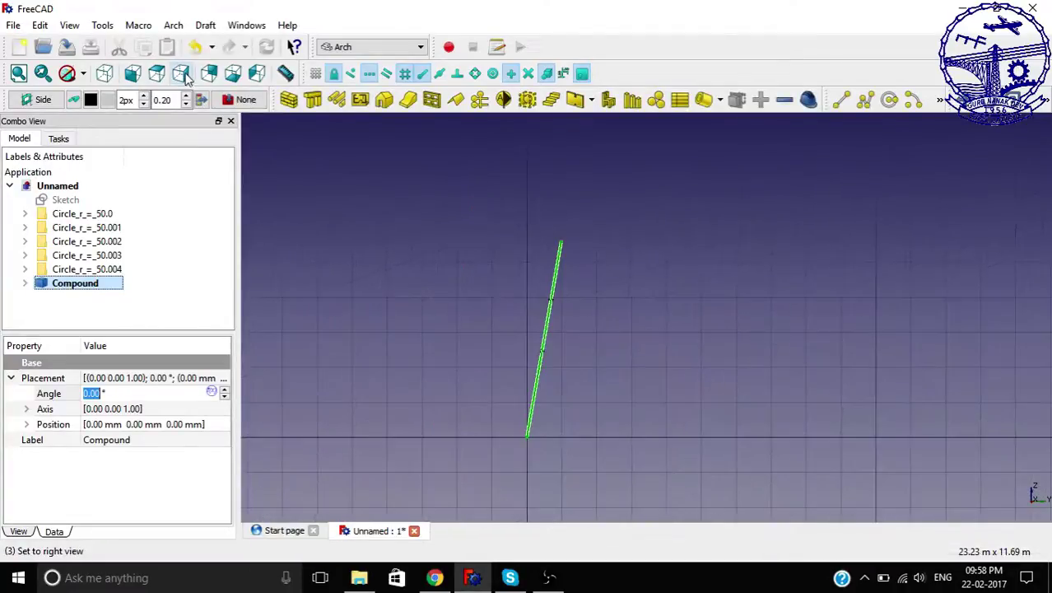
pyautogui.click(52, 300)
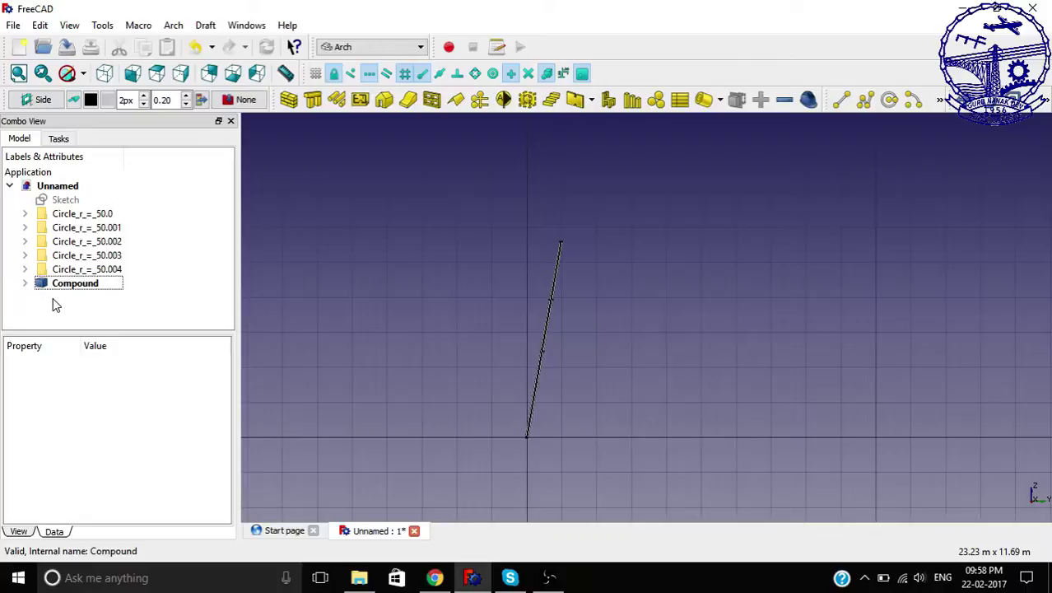
pyautogui.click(58, 285)
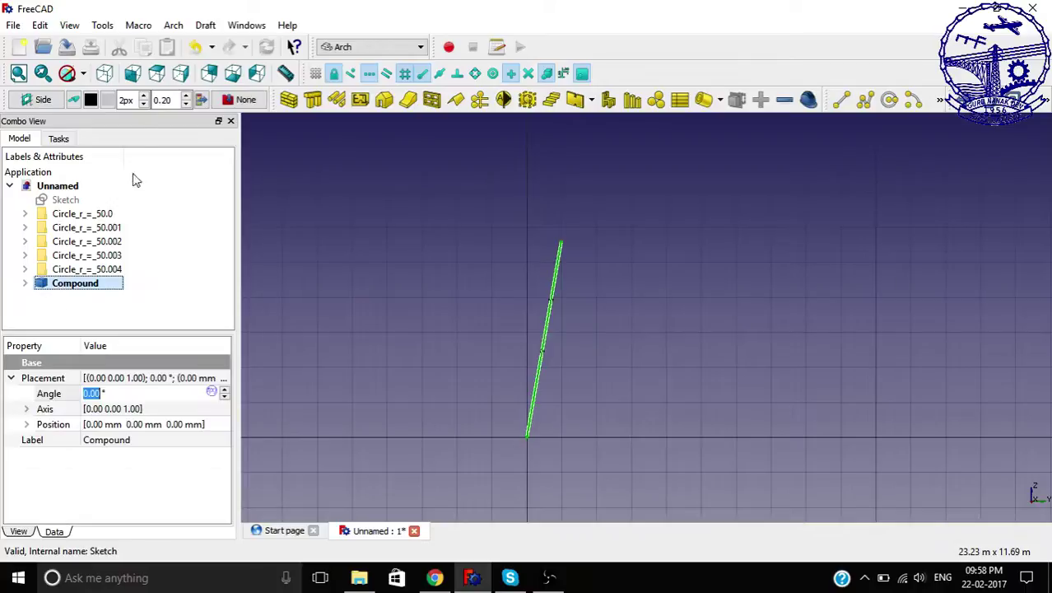
# Mirror the Compound across a vertical two-point line to create 'Mirror of Compound'.
pyautogui.click(206, 25)
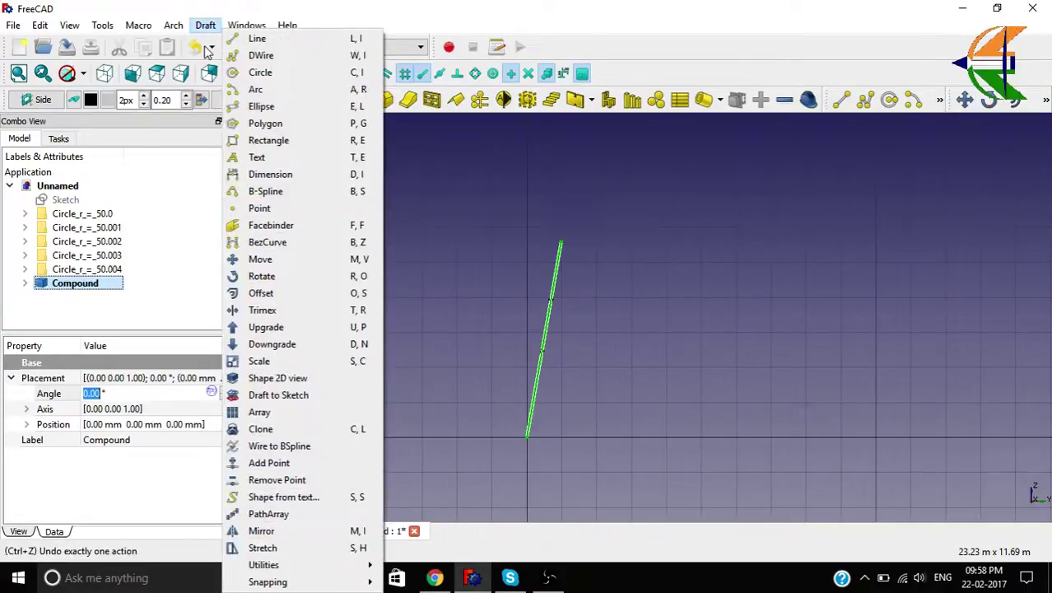
pyautogui.click(301, 532)
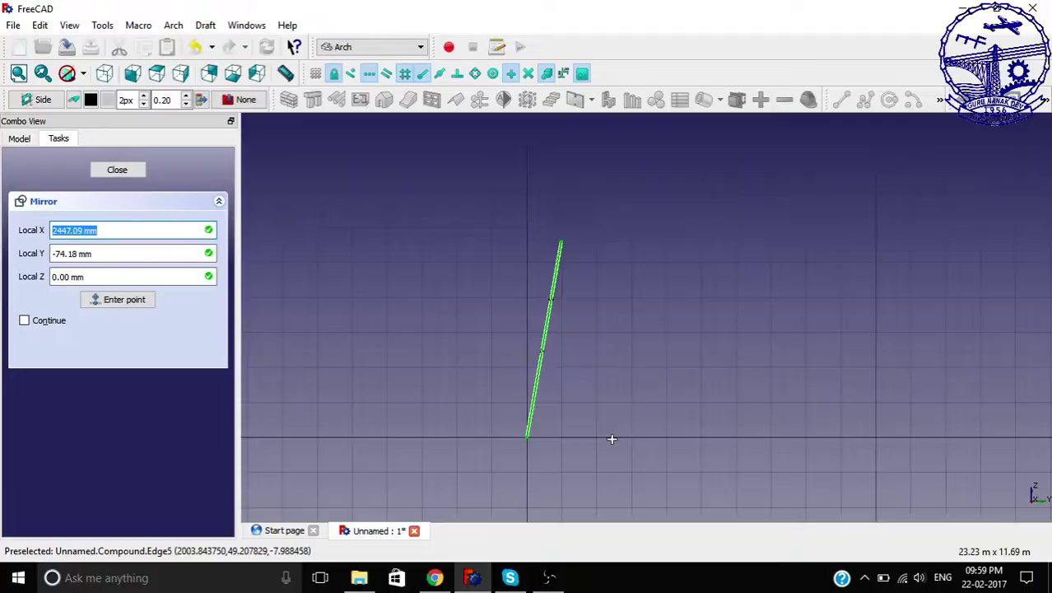
pyautogui.scroll(2, 612, 438)
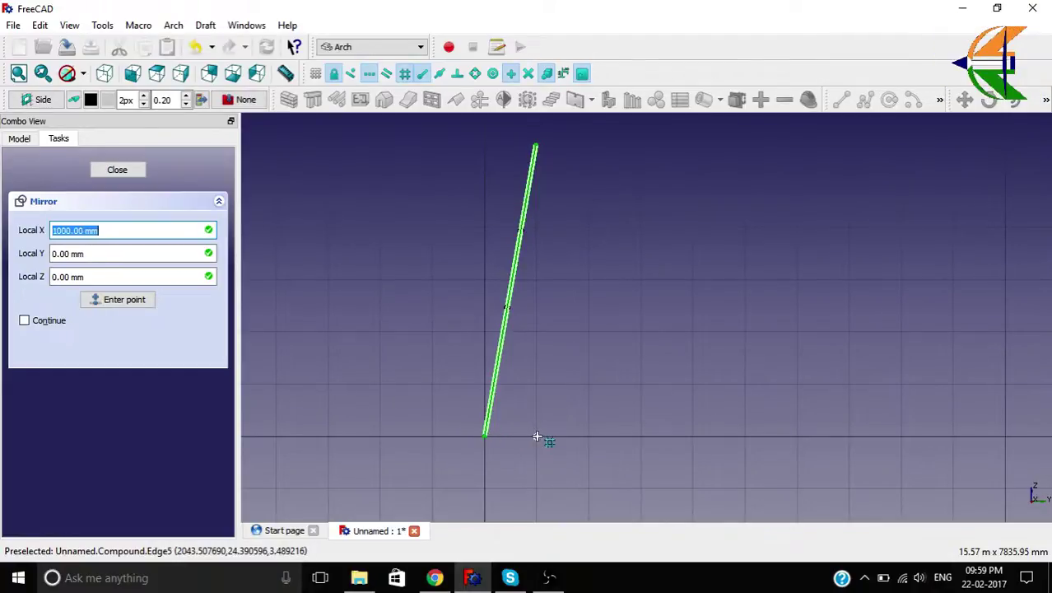
pyautogui.click(588, 436)
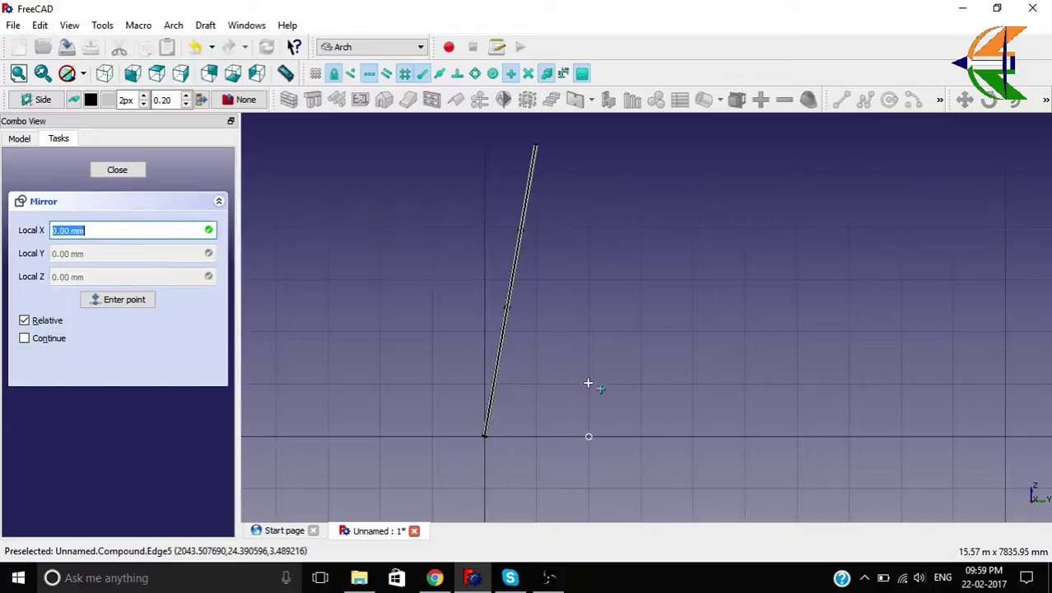
pyautogui.click(588, 338)
pyautogui.scroll(-2, 590, 347)
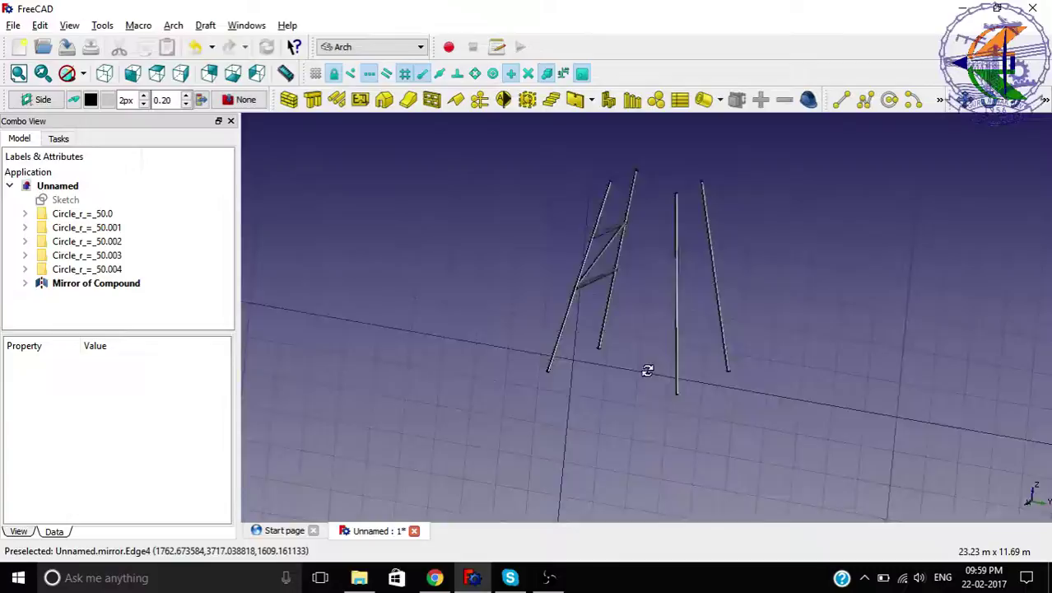
pyautogui.moveTo(647, 370); pyautogui.dragTo(767, 425, button='middle')
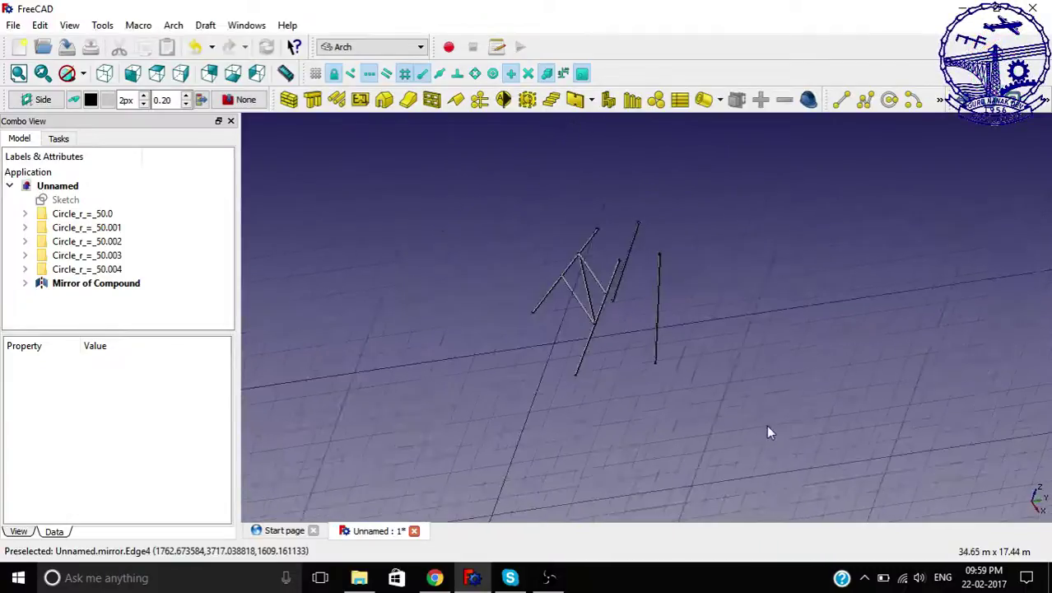
pyautogui.scroll(4, 671, 303)
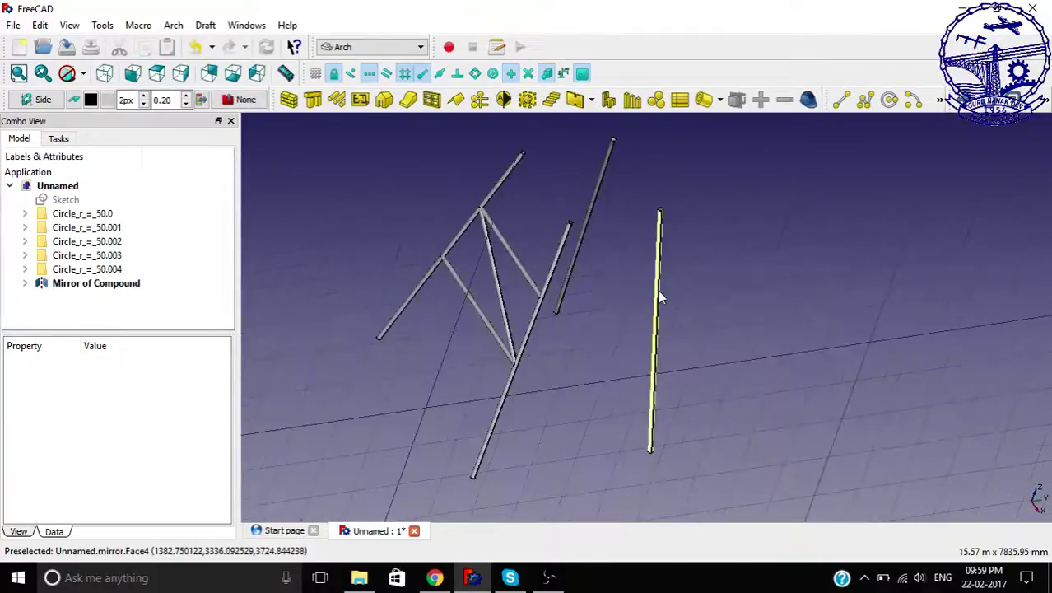
pyautogui.scroll(2, 503, 265)
# Combine two diagonal braces into Compound001 using Part > Make compound.
pyautogui.click(511, 274)
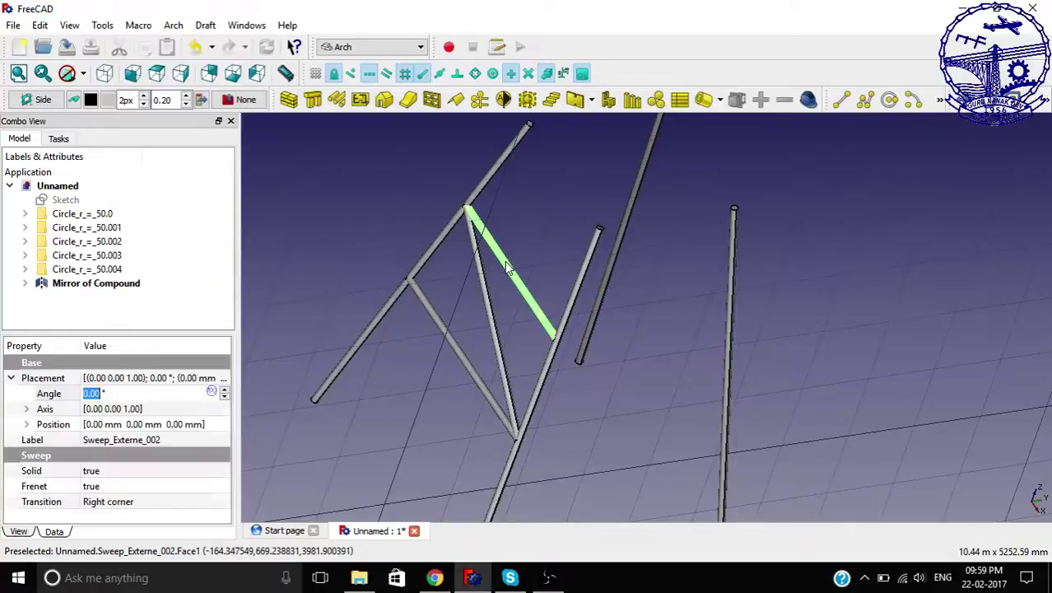
pyautogui.keyDown('ctrl'); pyautogui.click(455, 340); pyautogui.keyUp('ctrl')
pyautogui.click(370, 47)
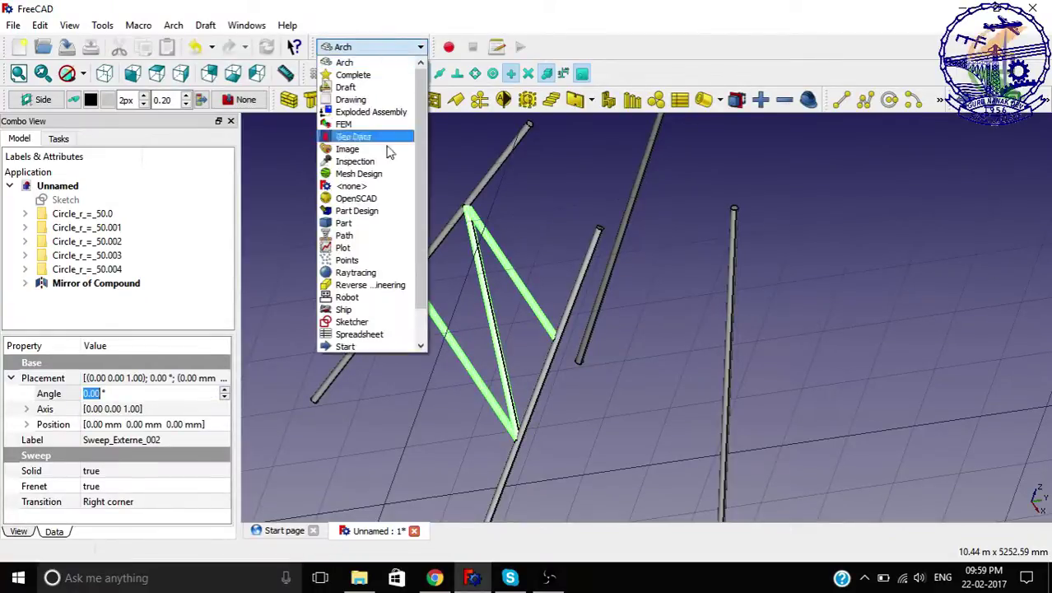
pyautogui.click(367, 223)
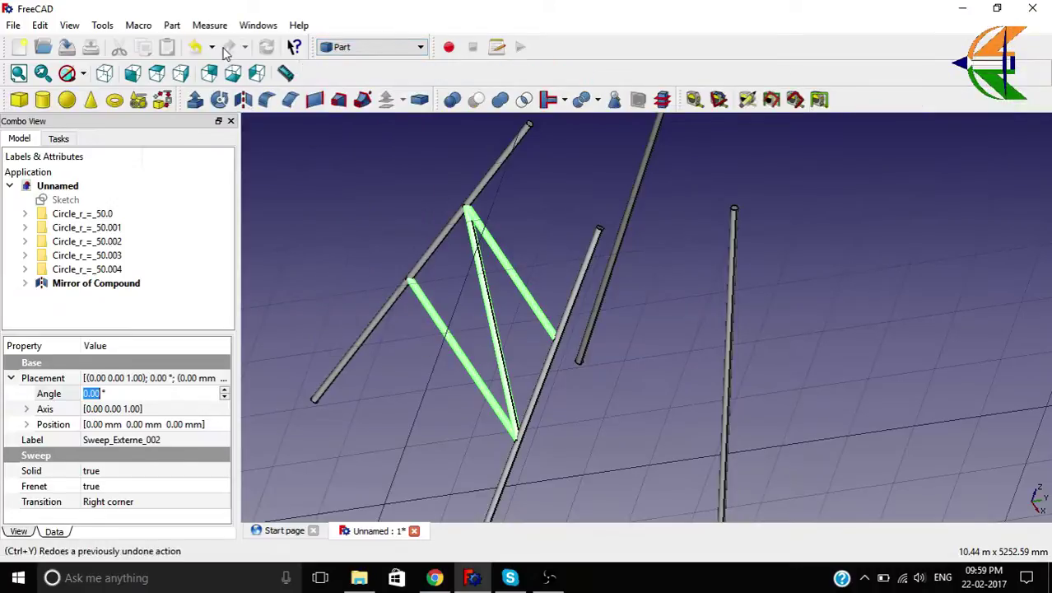
pyautogui.click(171, 25)
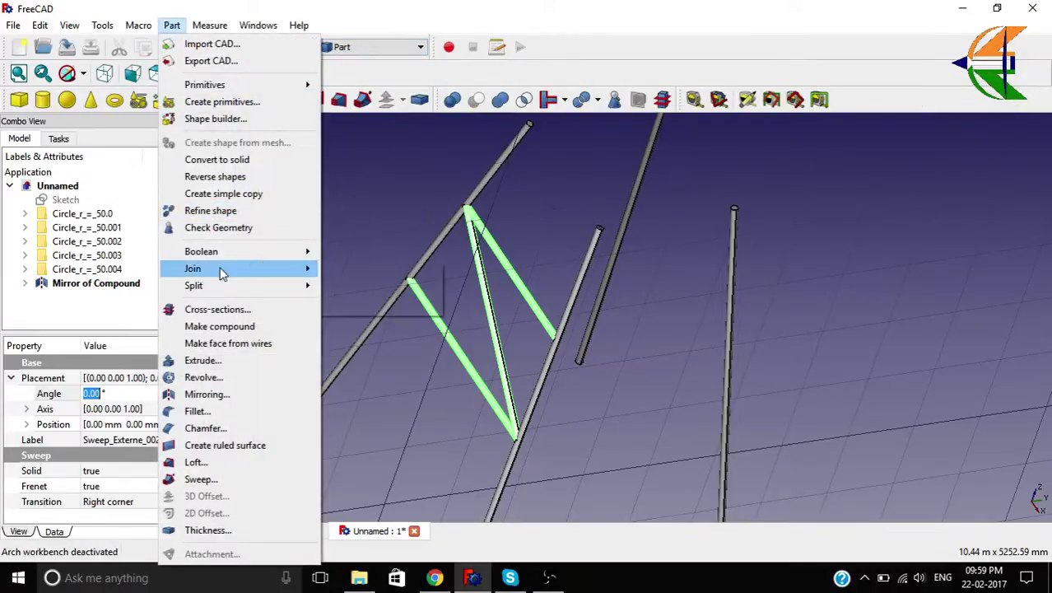
pyautogui.click(223, 327)
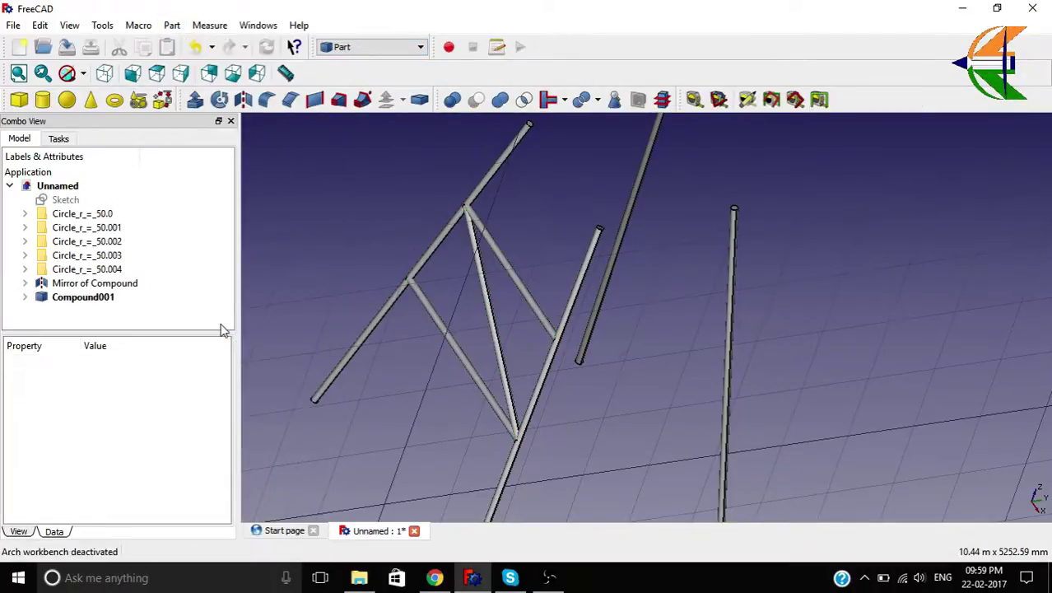
pyautogui.click(108, 299)
# From Right view in Arch, mirror Compound001 across a vertical two-point line.
pyautogui.click(180, 74)
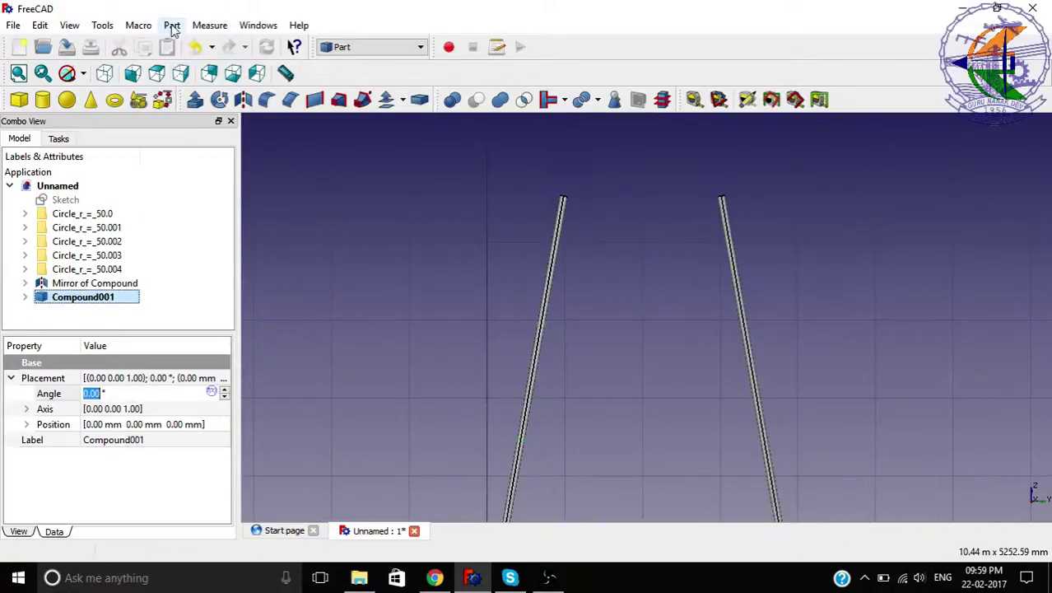
pyautogui.click(344, 47)
pyautogui.click(344, 62)
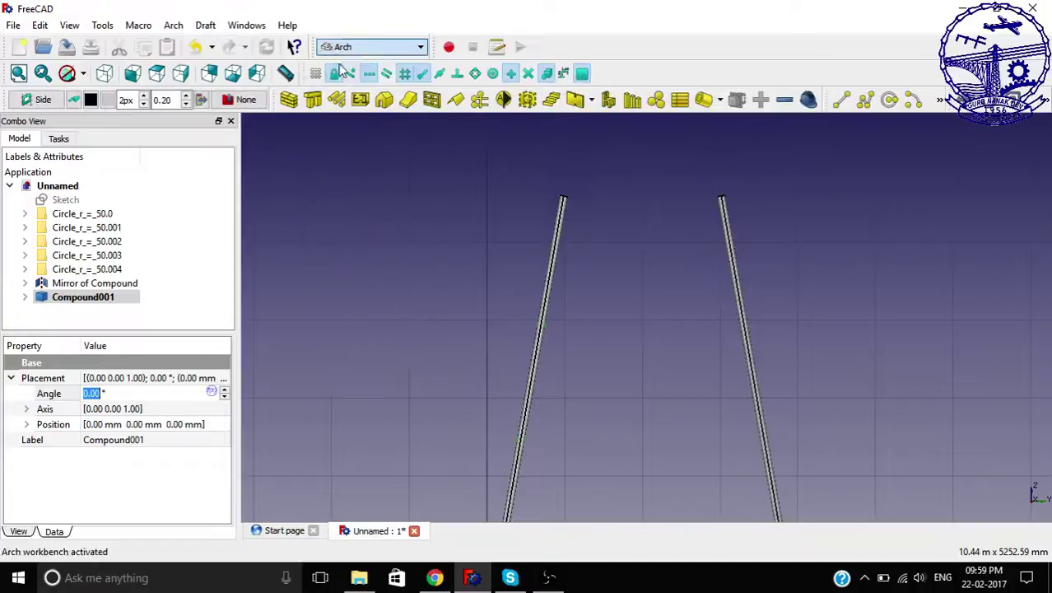
pyautogui.click(205, 26)
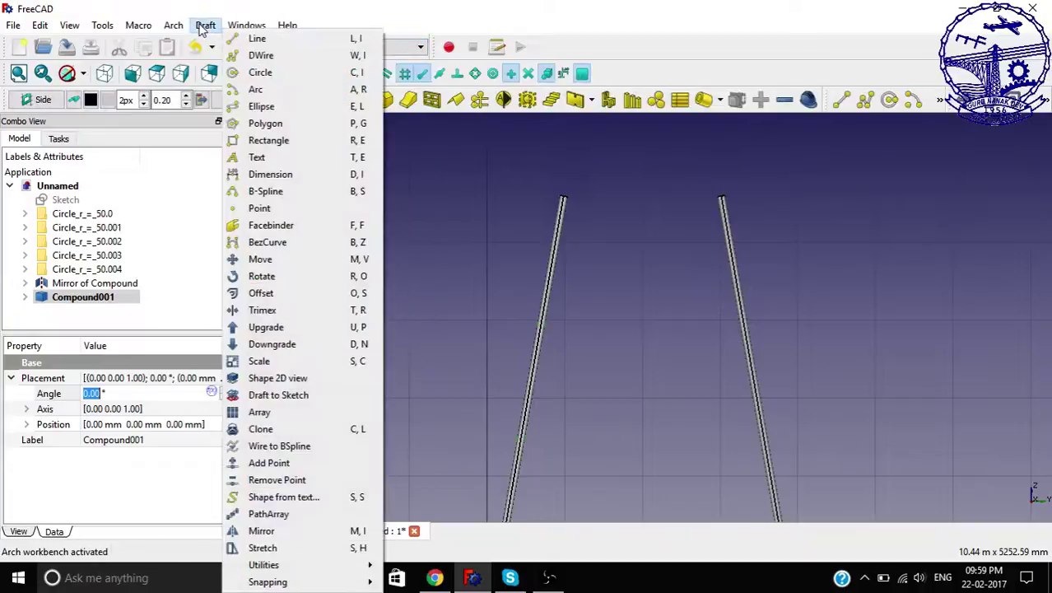
pyautogui.click(261, 531)
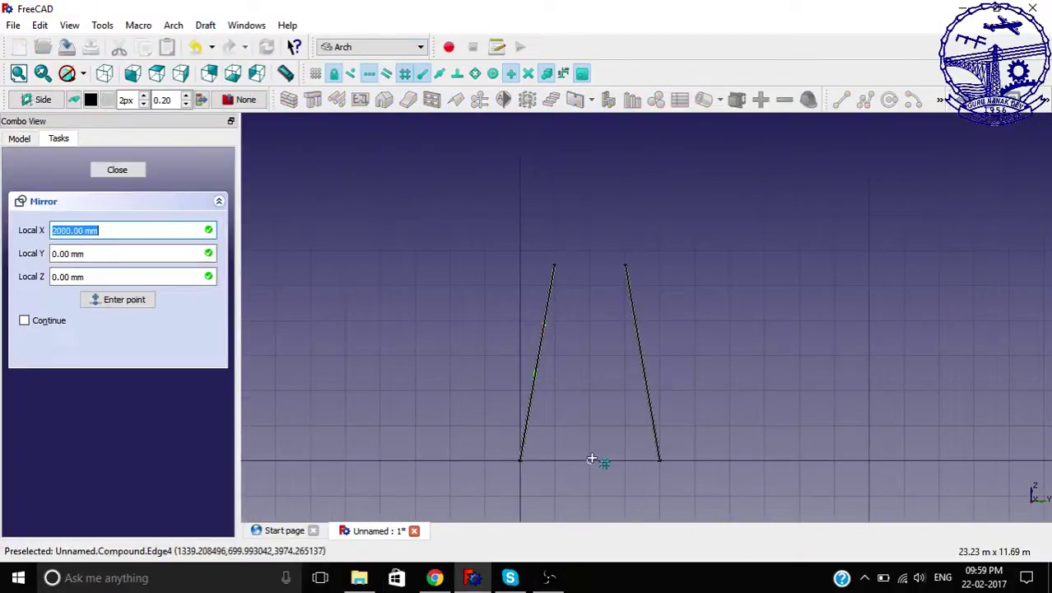
pyautogui.click(592, 458)
pyautogui.click(591, 390)
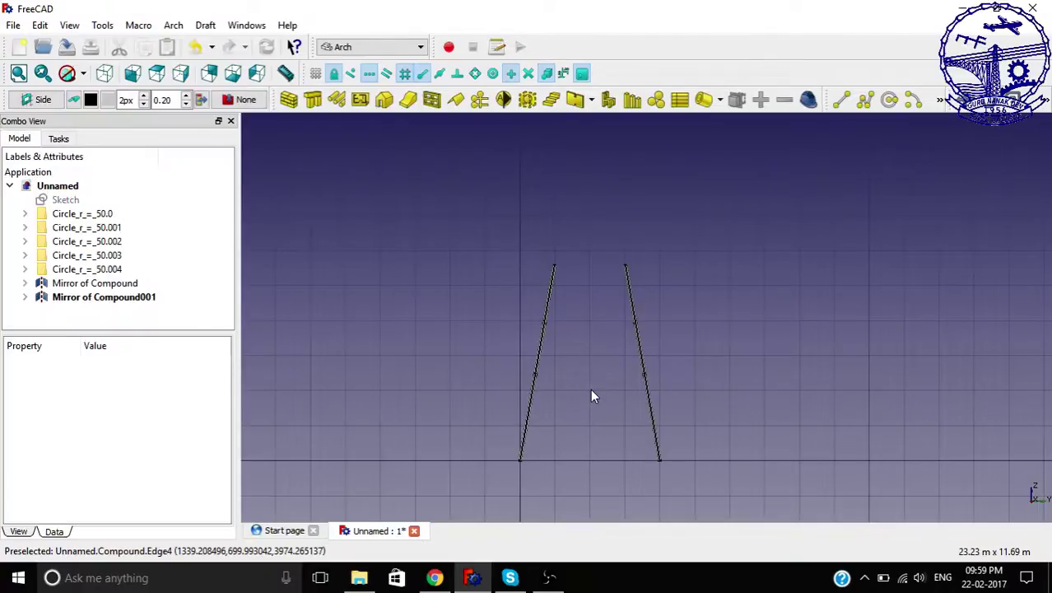
pyautogui.moveTo(768, 359); pyautogui.dragTo(580, 312, button='middle')
pyautogui.scroll(5, 634, 349)
pyautogui.scroll(-4, 661, 272)
pyautogui.moveTo(594, 352); pyautogui.dragTo(677, 347, button='middle')
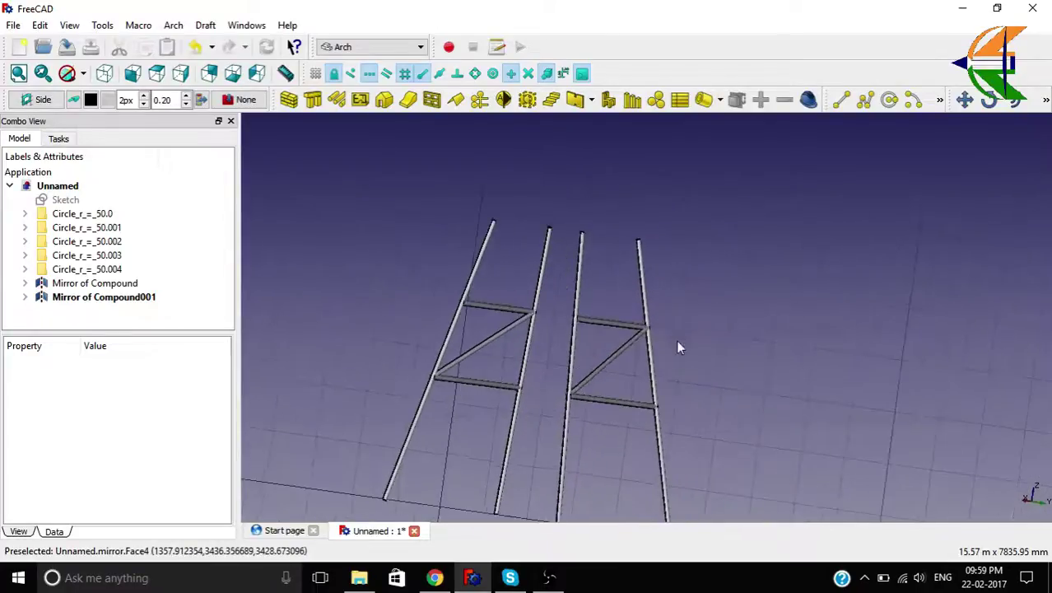
pyautogui.scroll(-4, 686, 281)
pyautogui.moveTo(686, 282); pyautogui.dragTo(582, 265, button='middle')
pyautogui.scroll(4, 601, 275)
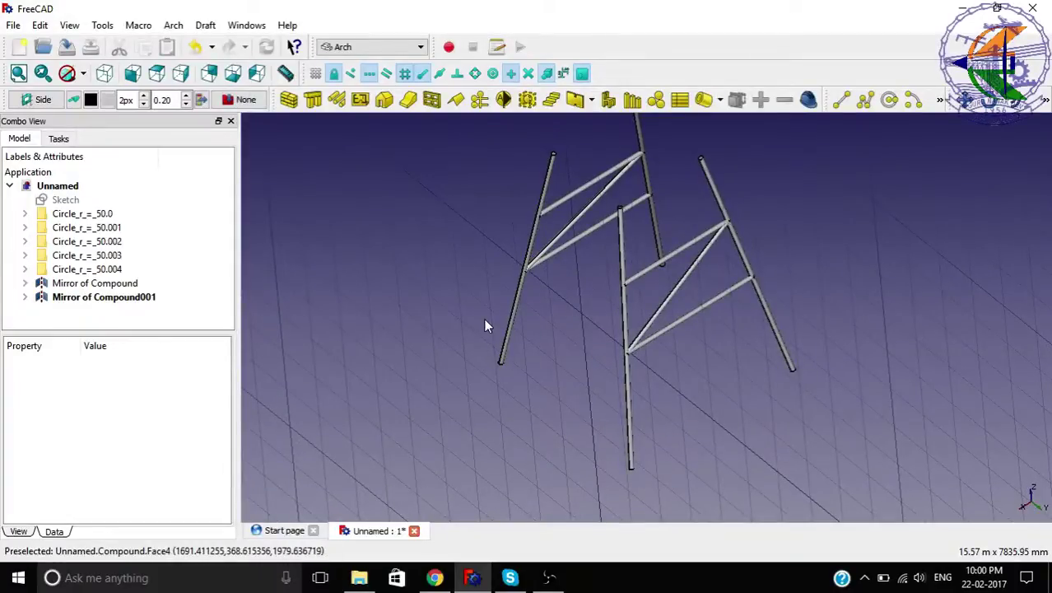
pyautogui.moveTo(485, 325); pyautogui.dragTo(450, 455, button='middle')
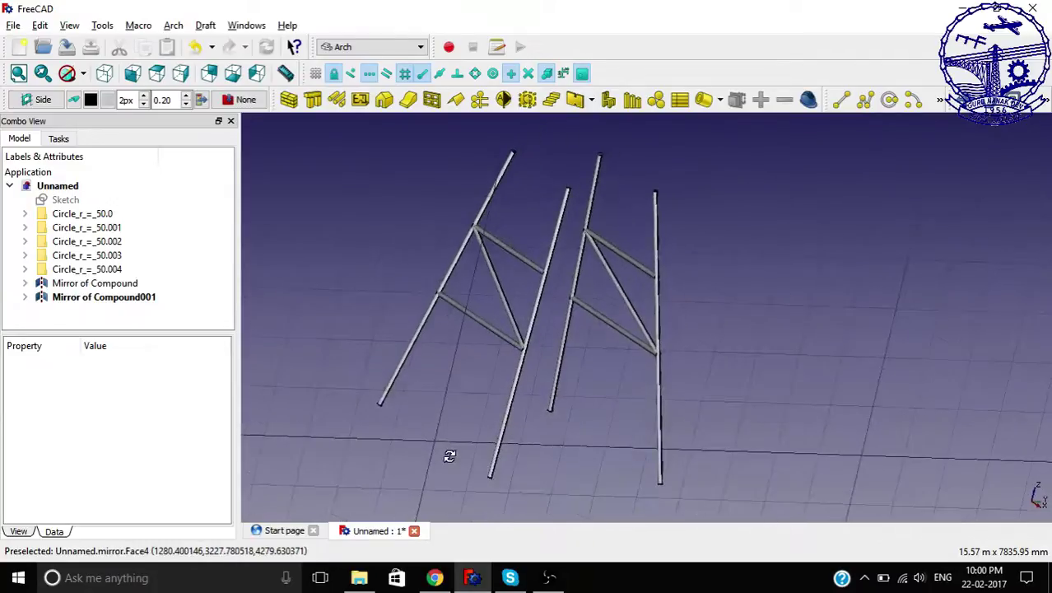
# Select Compound001 in the tree and make a Draft clone, 'Clone of Compound001'.
pyautogui.click(40, 283)
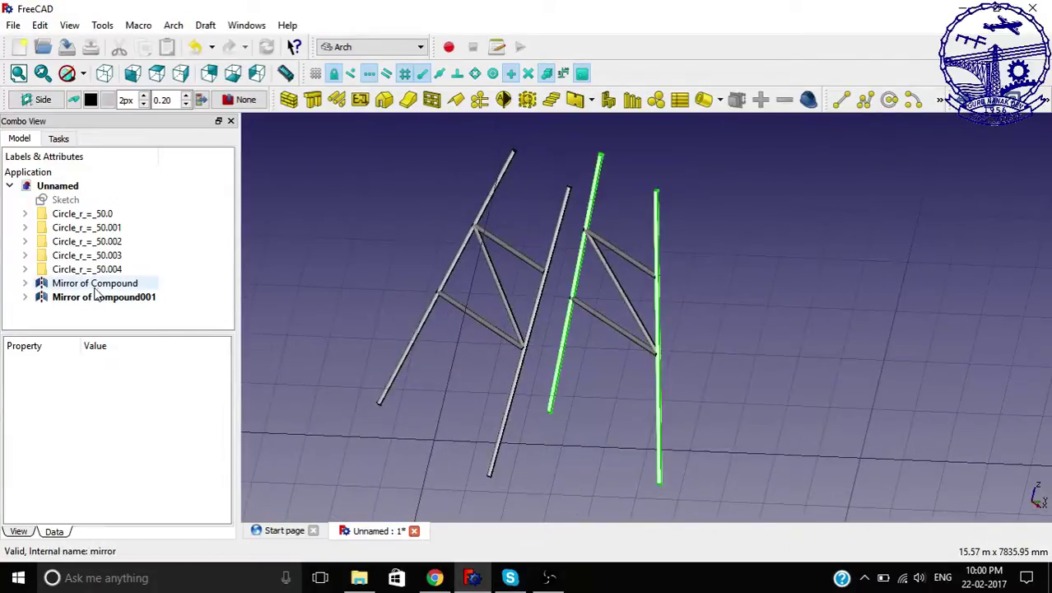
pyautogui.click(42, 298)
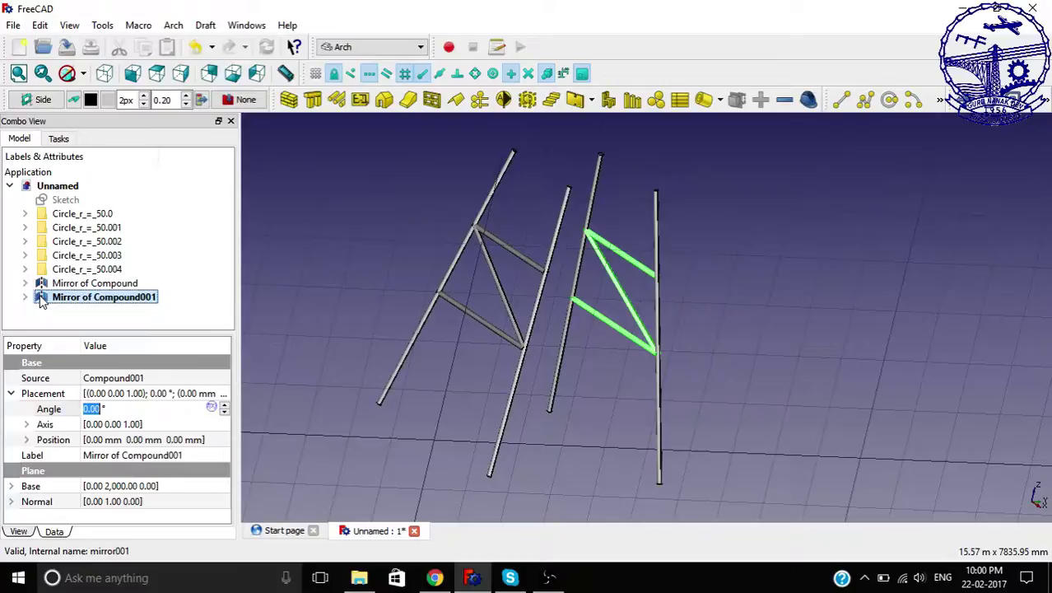
pyautogui.click(92, 311)
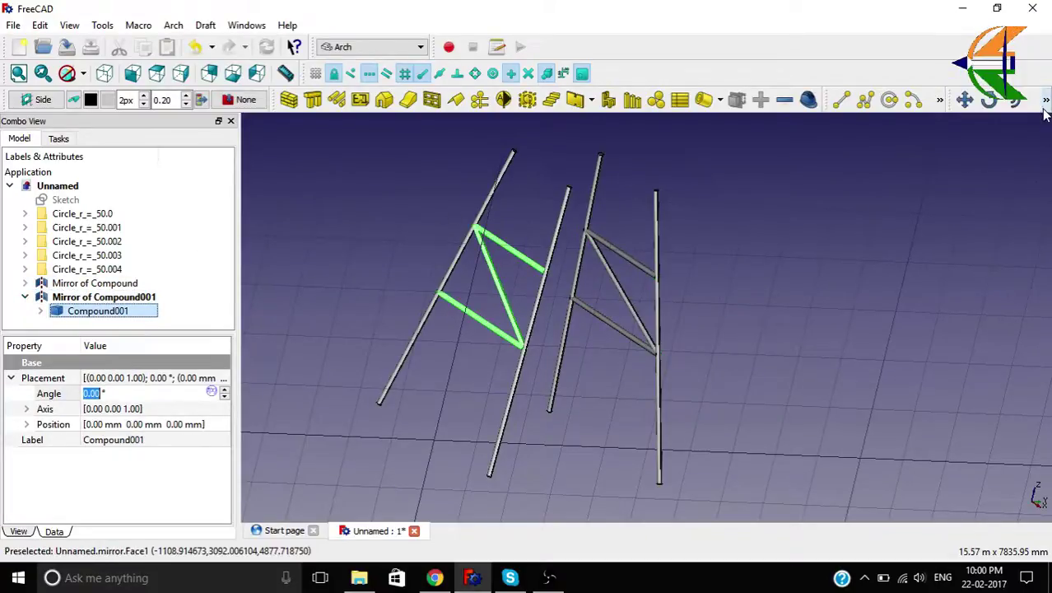
pyautogui.click(205, 25)
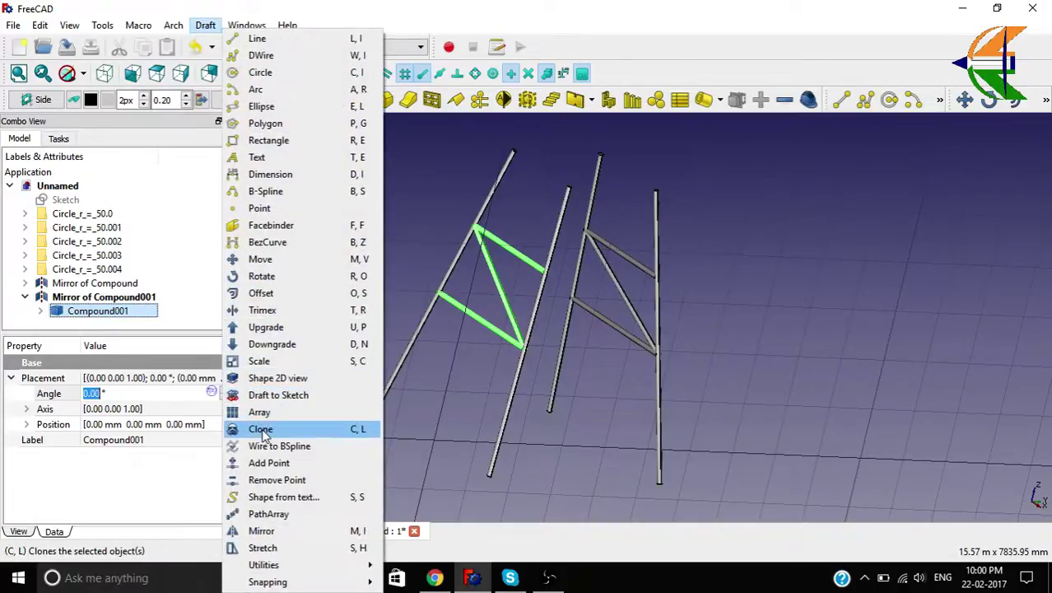
pyautogui.click(262, 430)
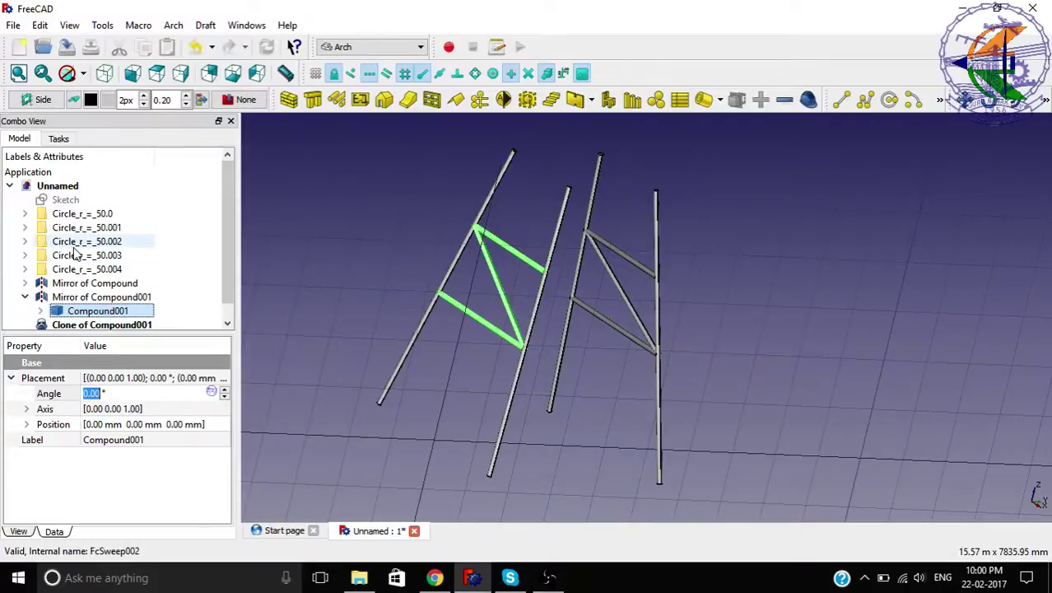
# Set the working plane to top XY and view the frames from above.
pyautogui.click(39, 104)
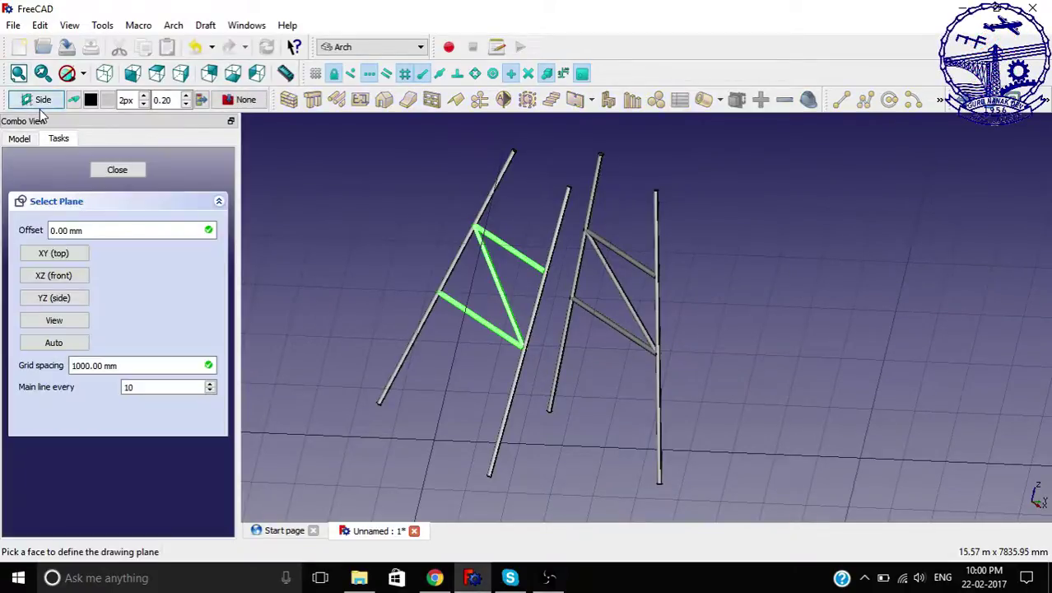
pyautogui.click(64, 251)
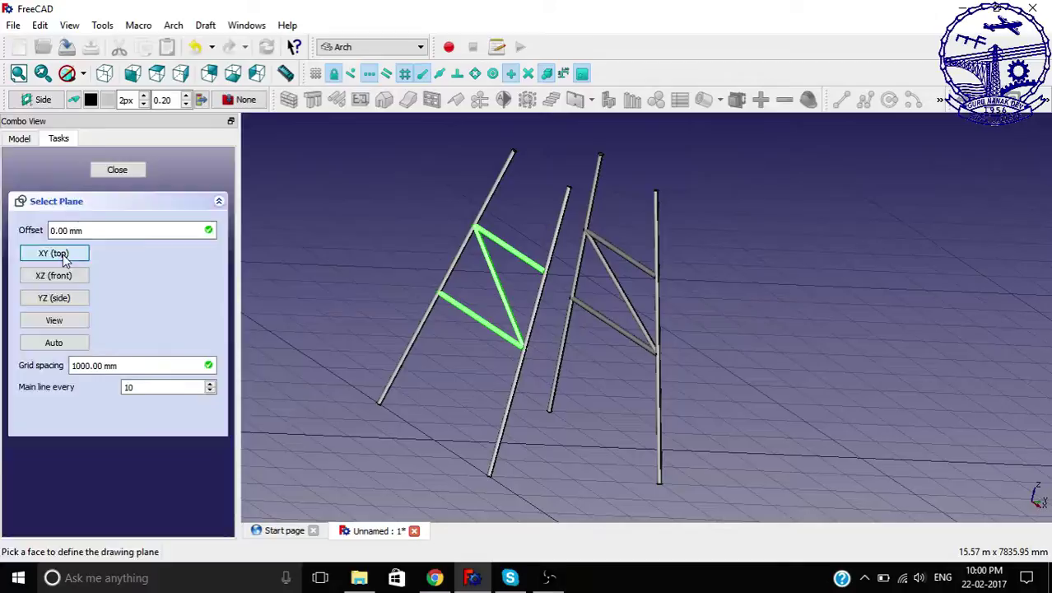
pyautogui.click(157, 74)
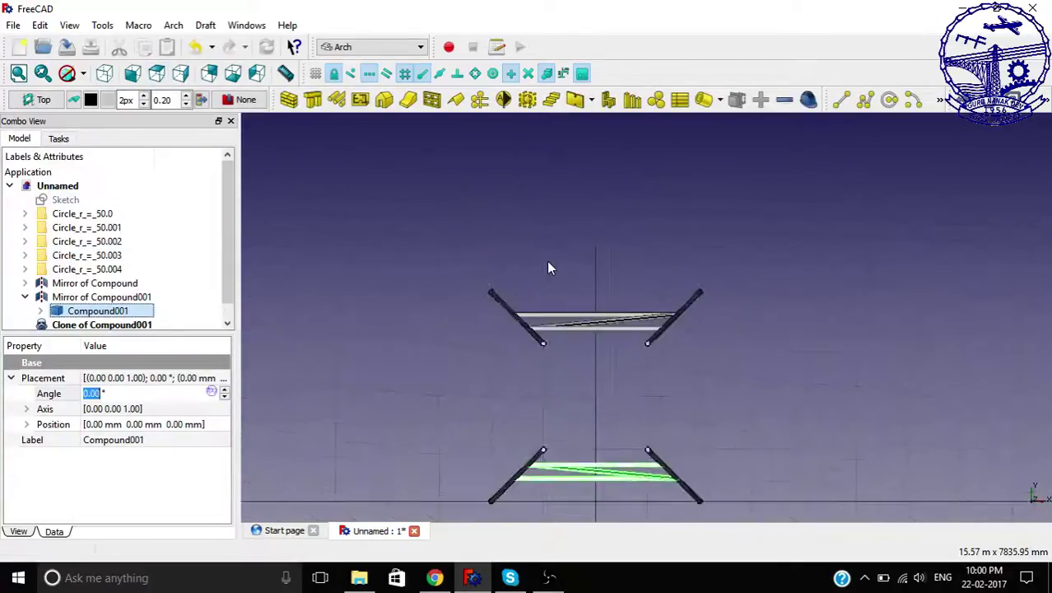
pyautogui.scroll(-4, 556, 284)
pyautogui.scroll(4, 560, 321)
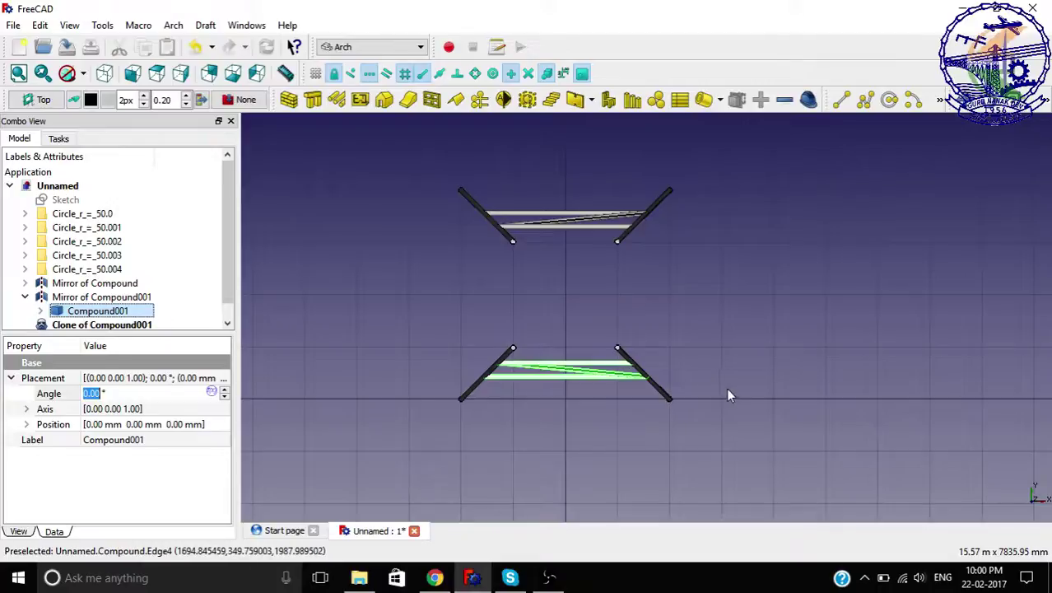
pyautogui.moveTo(503, 406); pyautogui.dragTo(486, 299, button='middle')
pyautogui.scroll(5, 487, 301)
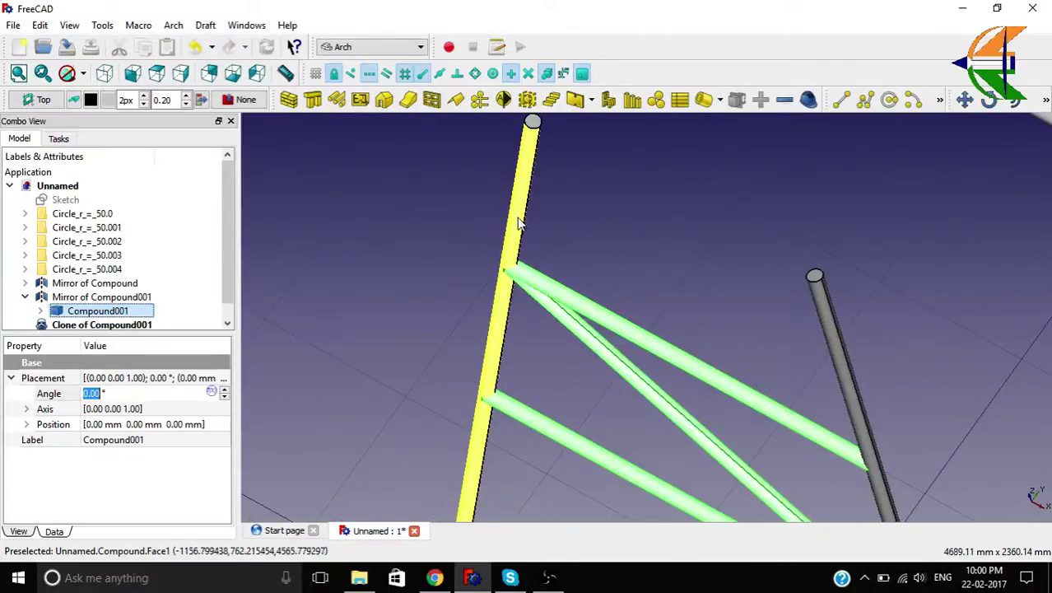
# Hide the right leg post, select Compound001 in Top view, and launch Draft Rotate.
pyautogui.click(822, 315)
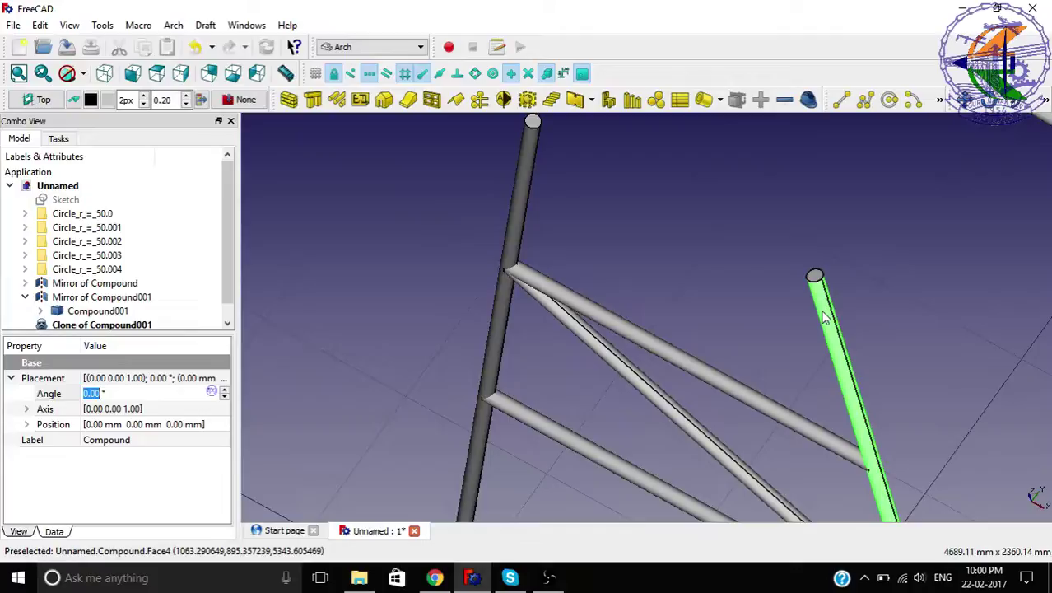
pyautogui.press('space')
pyautogui.scroll(-5, 735, 298)
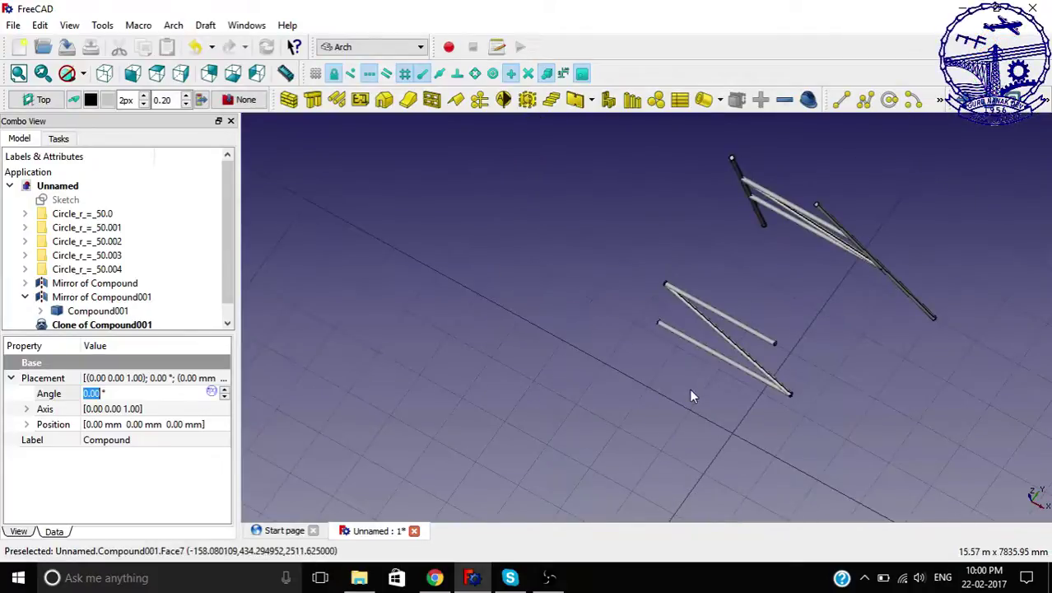
pyautogui.scroll(3, 690, 388)
pyautogui.click(82, 313)
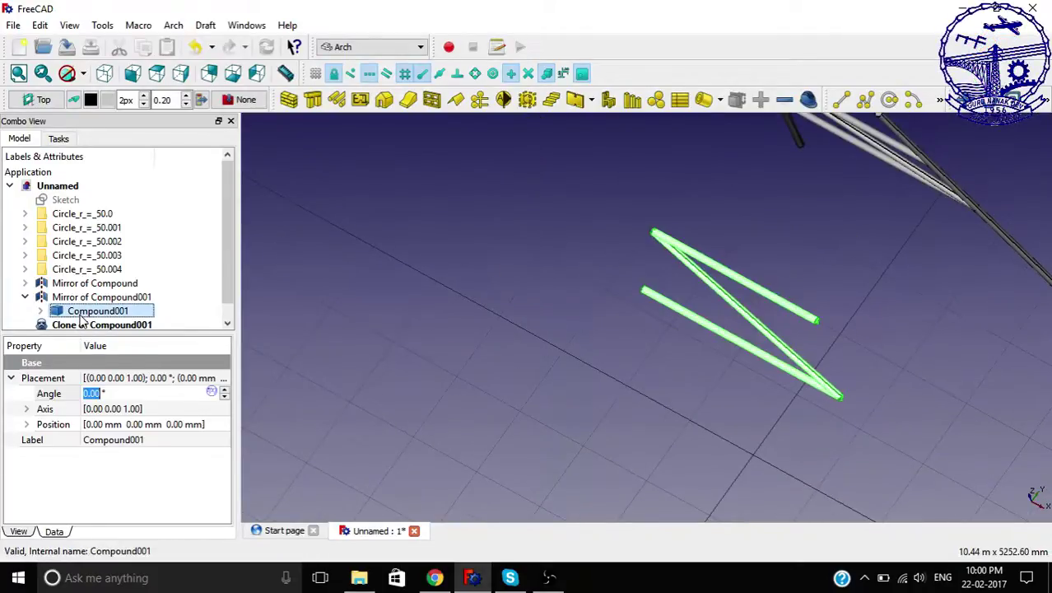
pyautogui.click(157, 76)
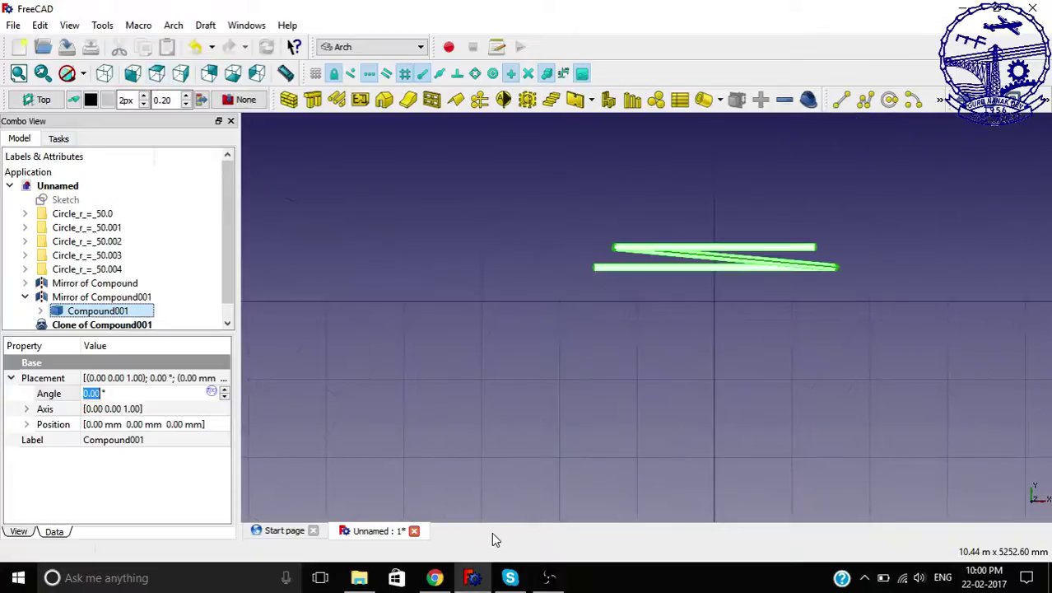
pyautogui.scroll(-6, 519, 328)
pyautogui.scroll(5, 601, 202)
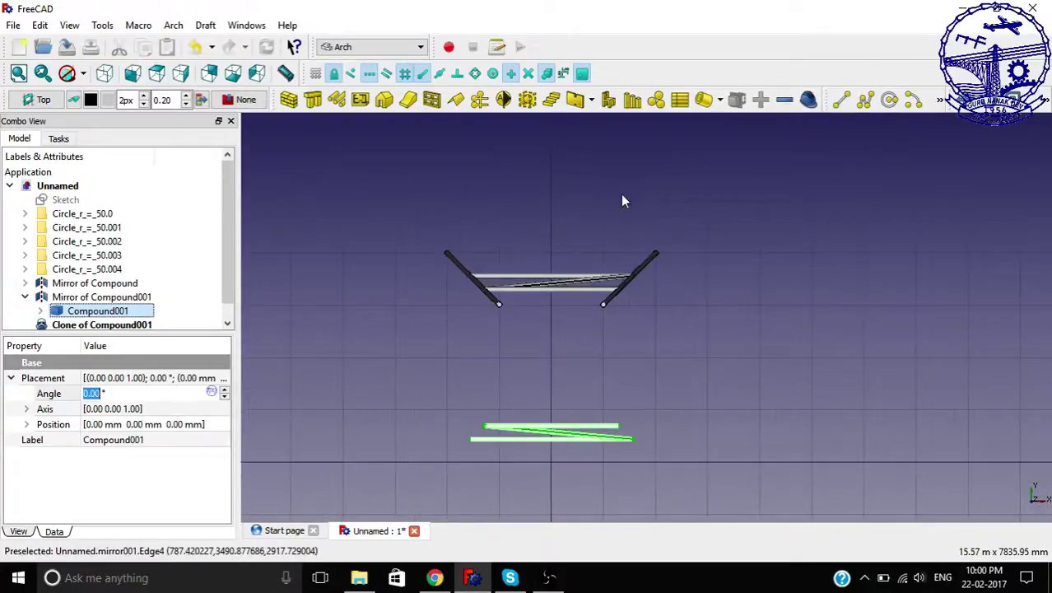
pyautogui.click(941, 99)
# Rotate Compound001 270° around the brace end as centre.
pyautogui.click(947, 144)
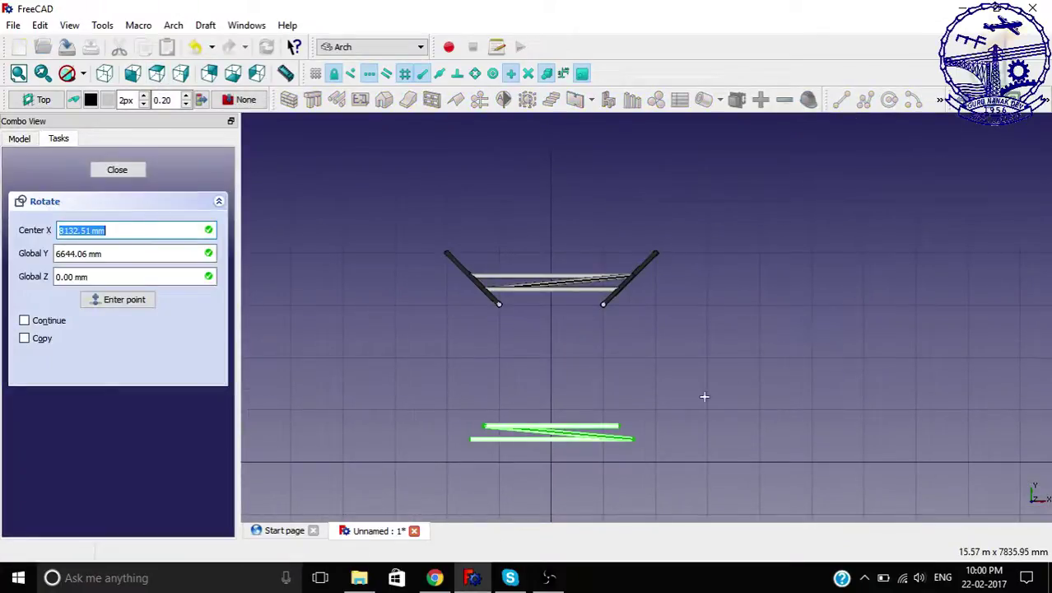
pyautogui.click(618, 425)
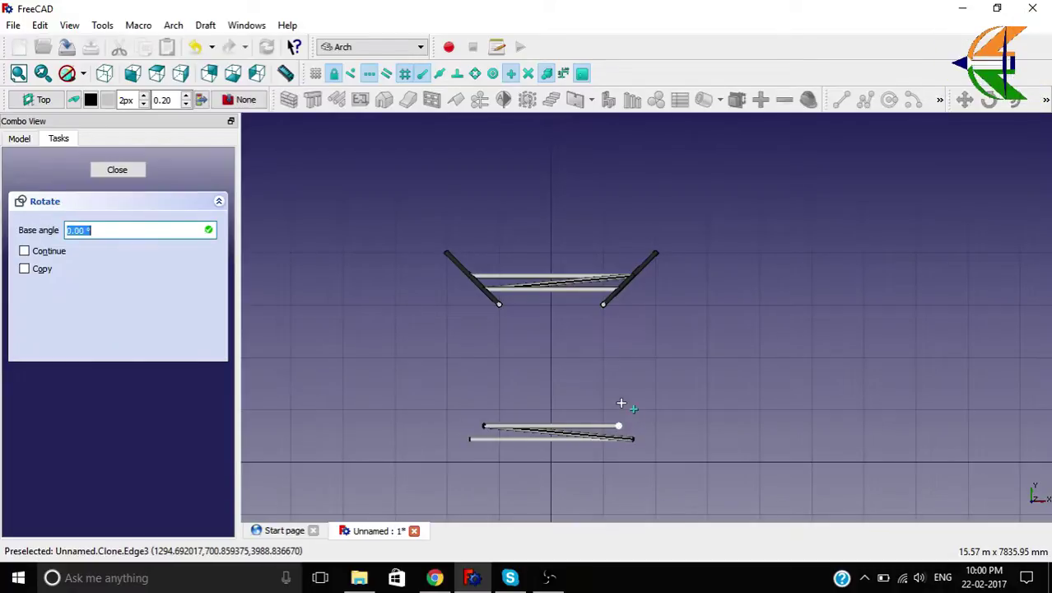
pyautogui.click(649, 425)
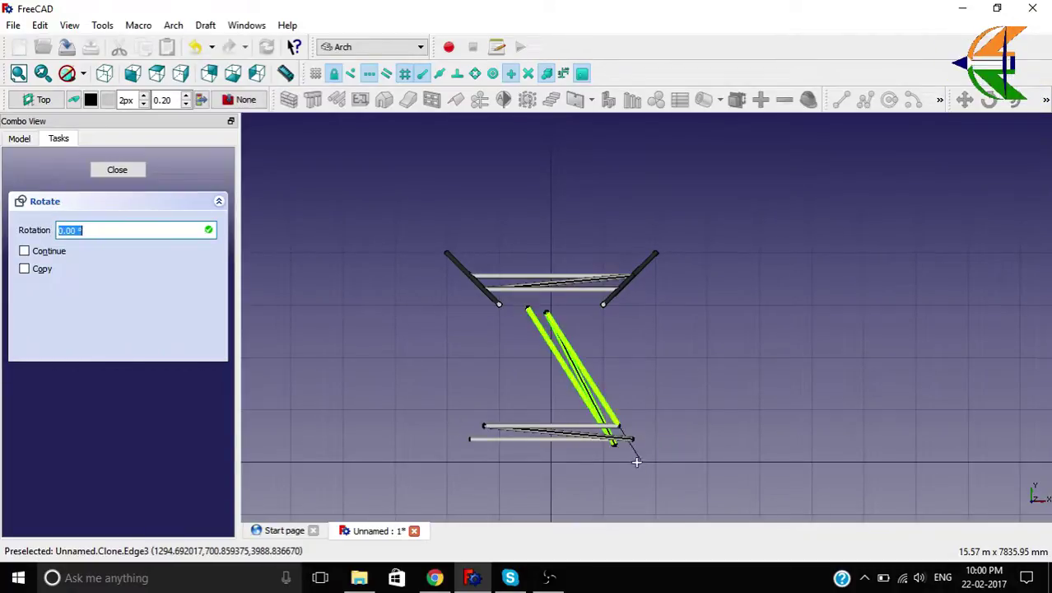
pyautogui.click(617, 467)
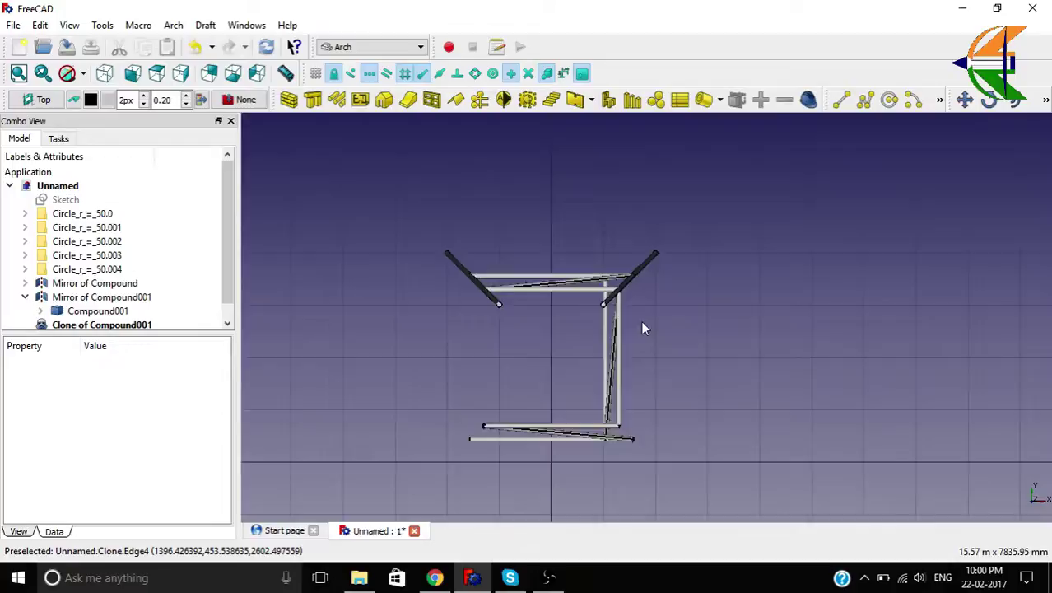
pyautogui.moveTo(641, 321); pyautogui.dragTo(626, 346, button='middle')
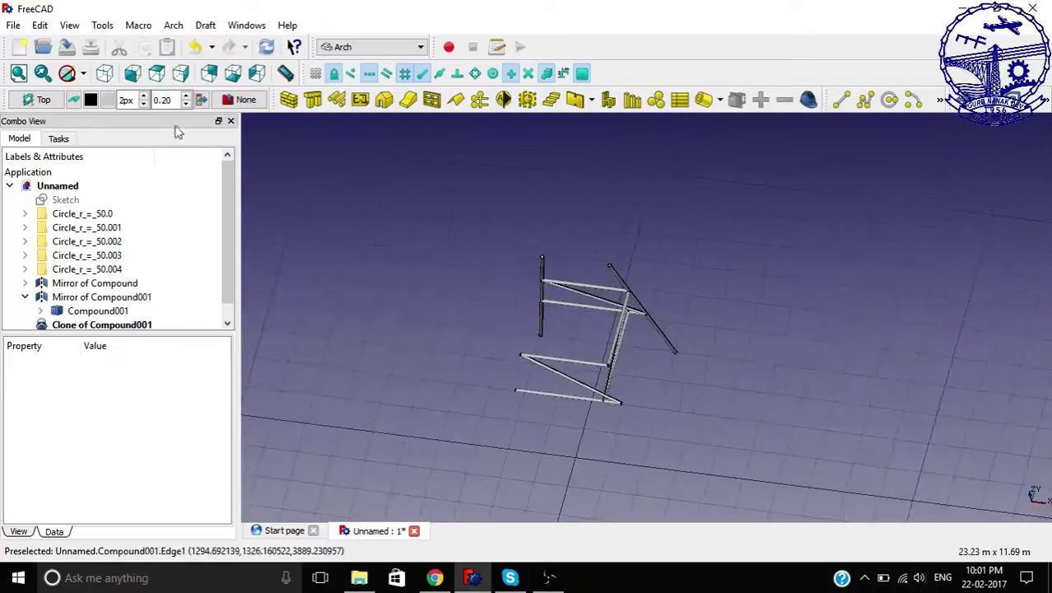
# Check Compound001 and its clone from Top view, then start Draft Move on Compound001.
pyautogui.click(157, 74)
pyautogui.click(103, 323)
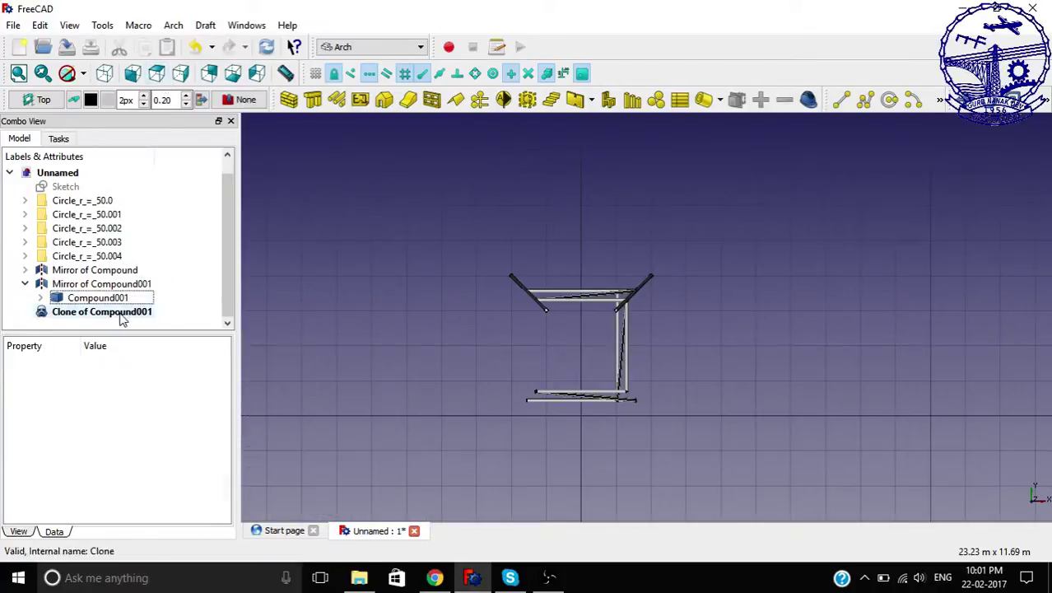
pyautogui.click(82, 298)
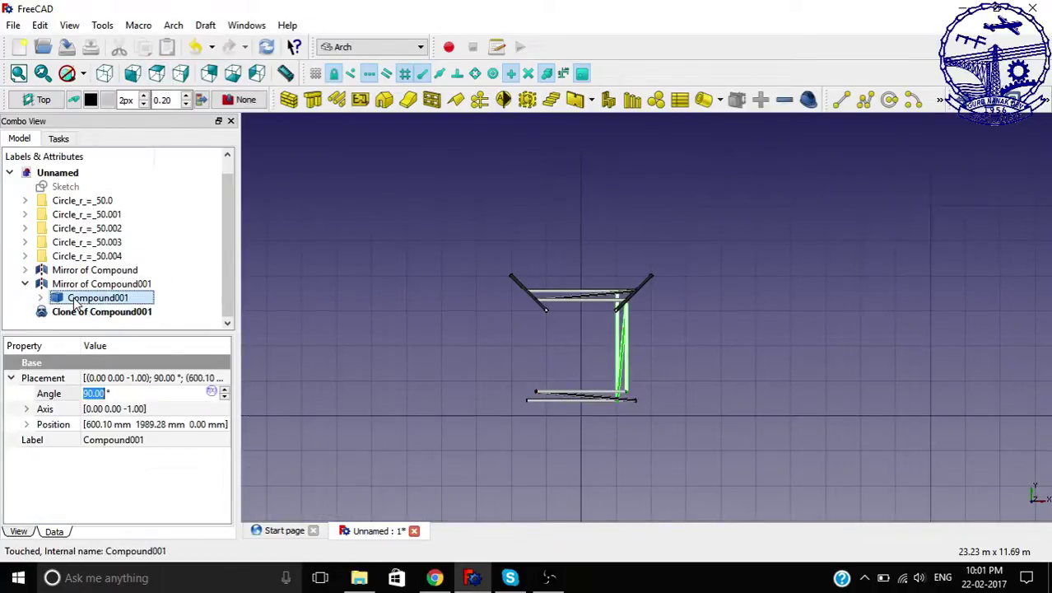
pyautogui.click(74, 314)
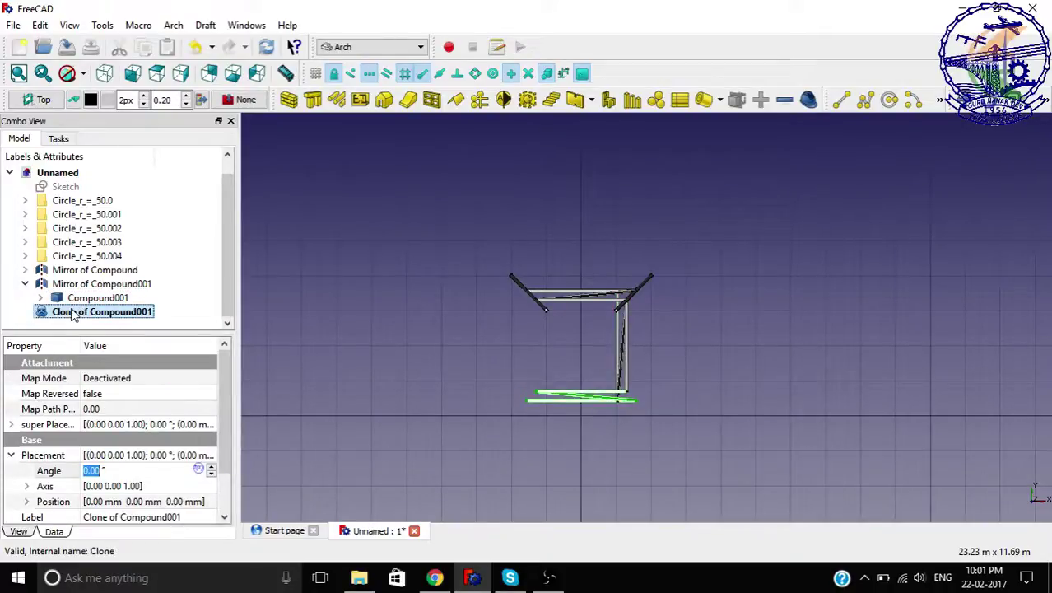
pyautogui.moveTo(678, 407); pyautogui.dragTo(612, 357, button='middle')
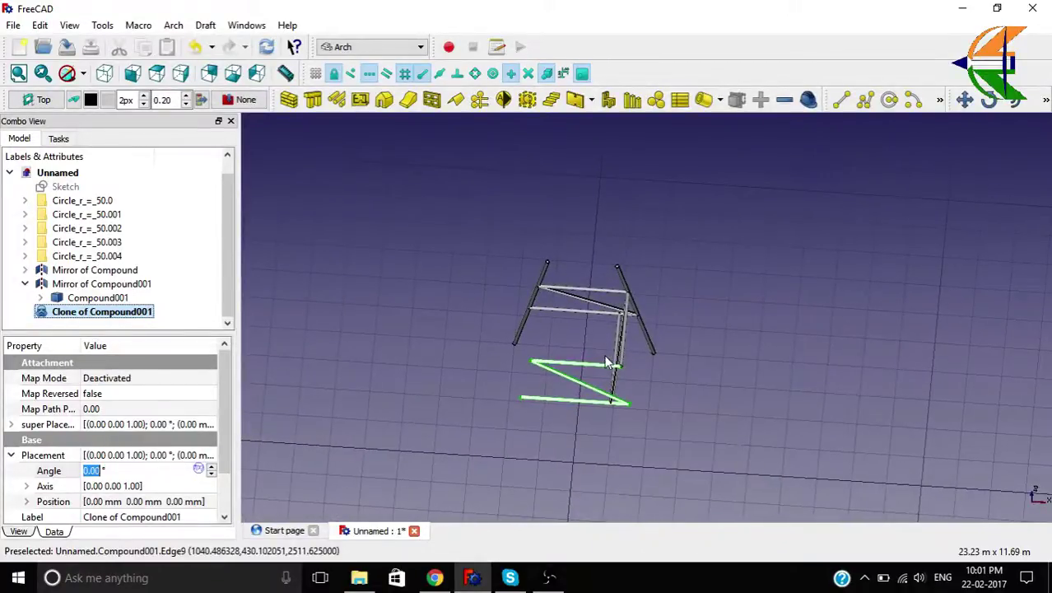
pyautogui.click(156, 73)
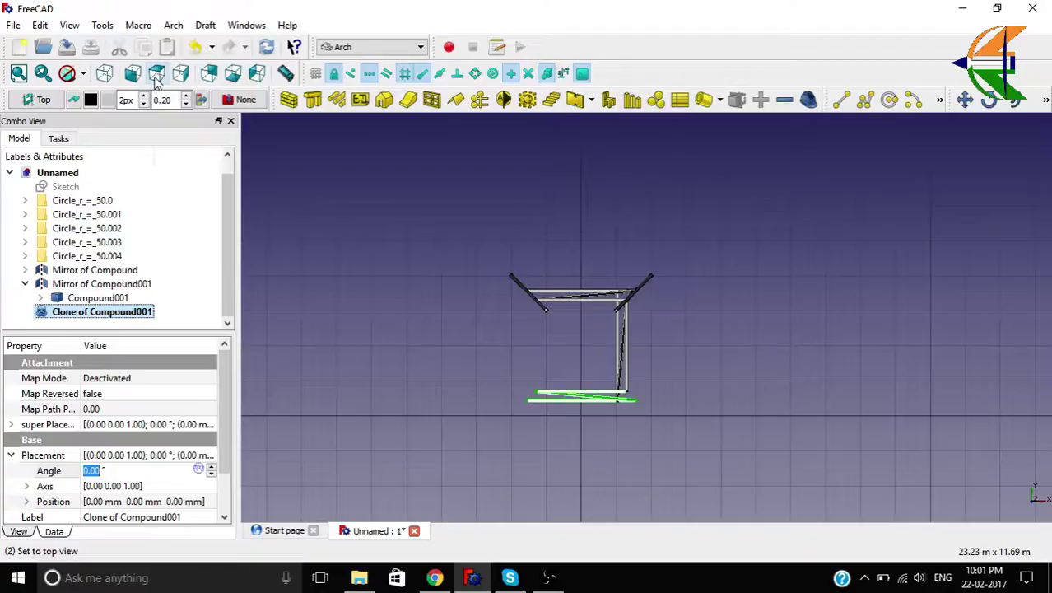
pyautogui.click(109, 300)
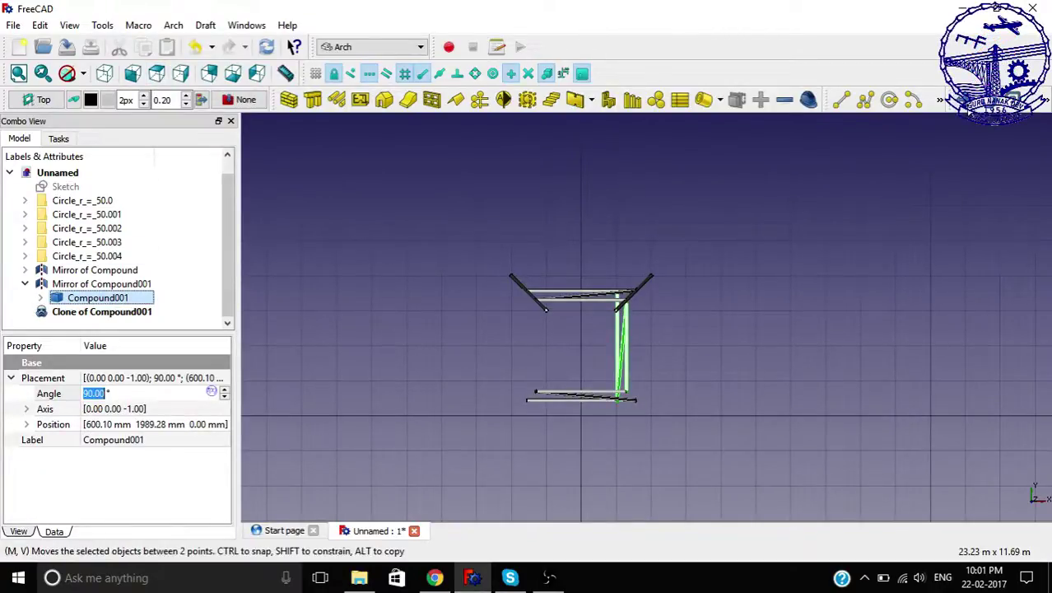
pyautogui.click(964, 102)
# Move Compound001 from its corner to the left end of the bottom braces.
pyautogui.scroll(10, 647, 381)
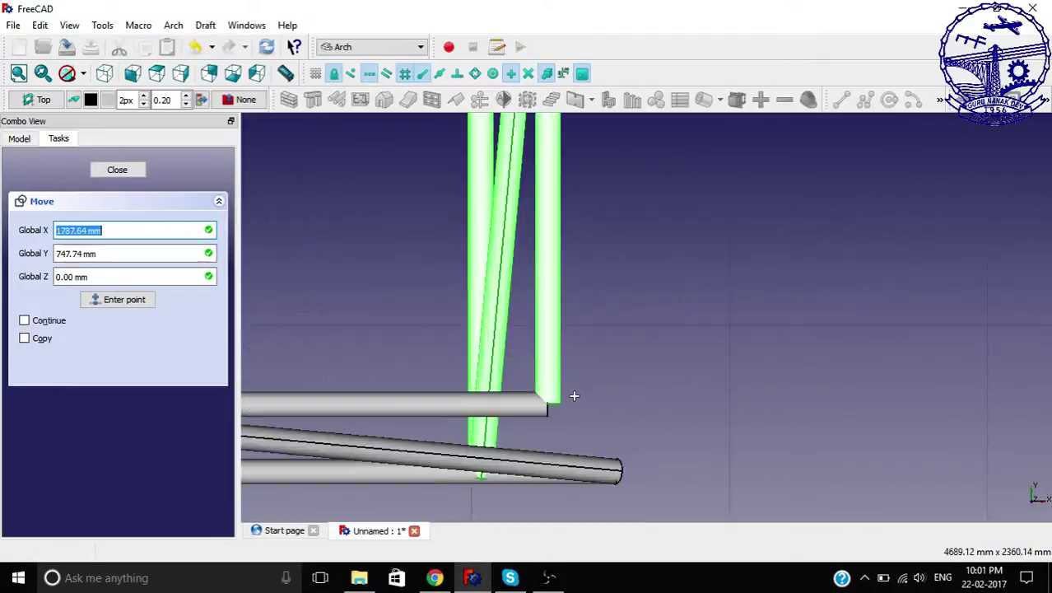
pyautogui.click(536, 405)
pyautogui.scroll(-5, 536, 405)
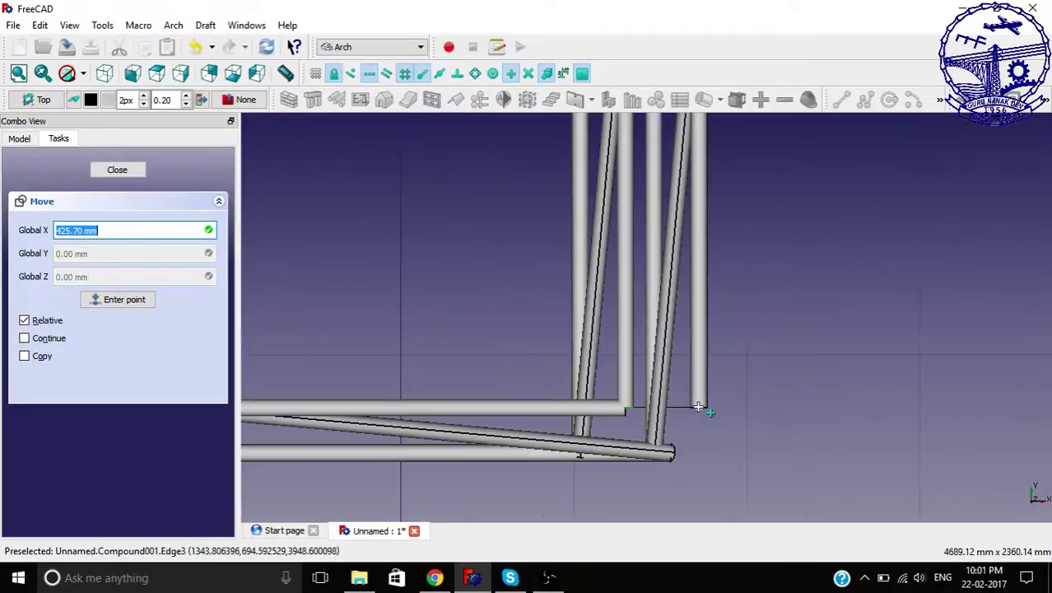
pyautogui.scroll(4, 347, 407)
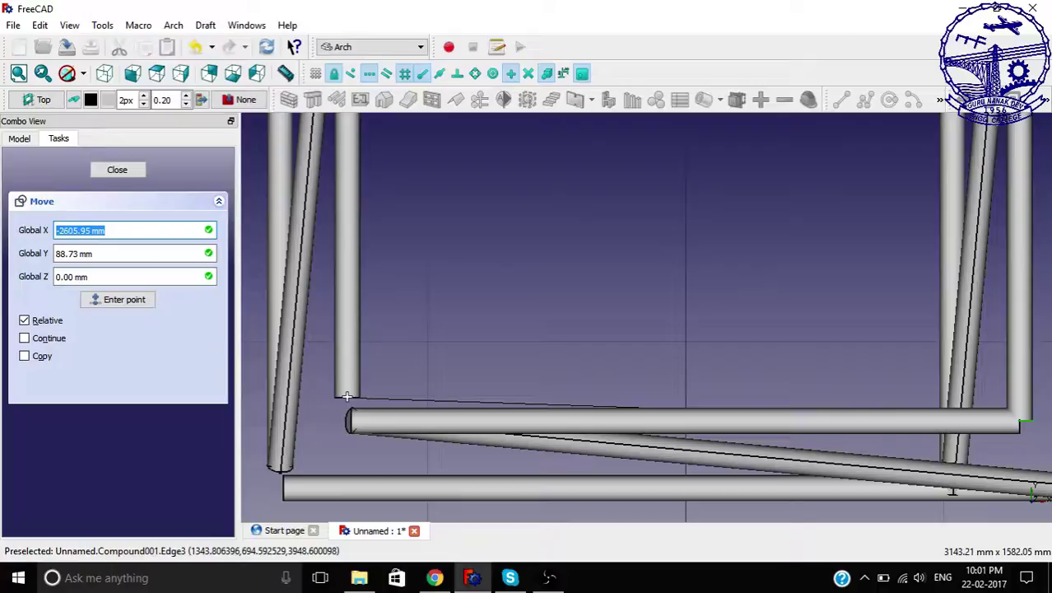
pyautogui.click(350, 420)
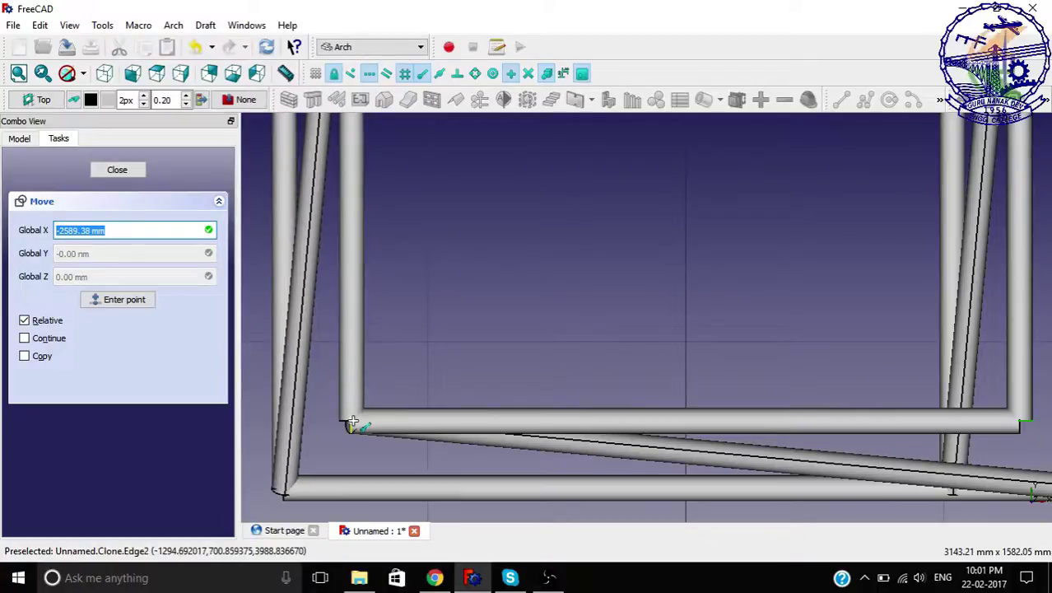
pyautogui.scroll(-5, 362, 411)
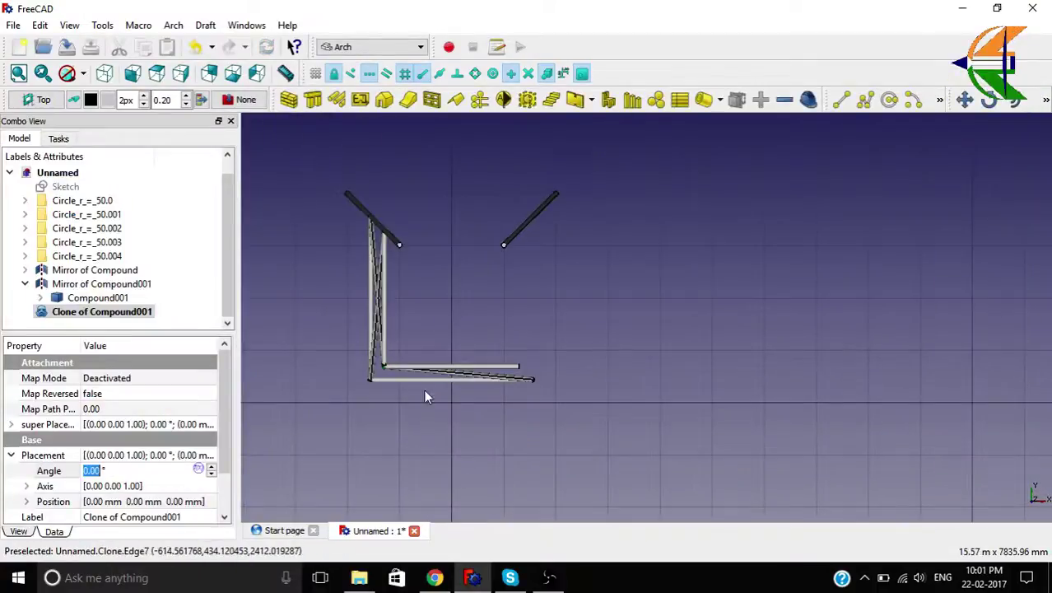
# Set the placement angle of Mirror of Compound001 to 90°.
pyautogui.scroll(-2, 442, 417)
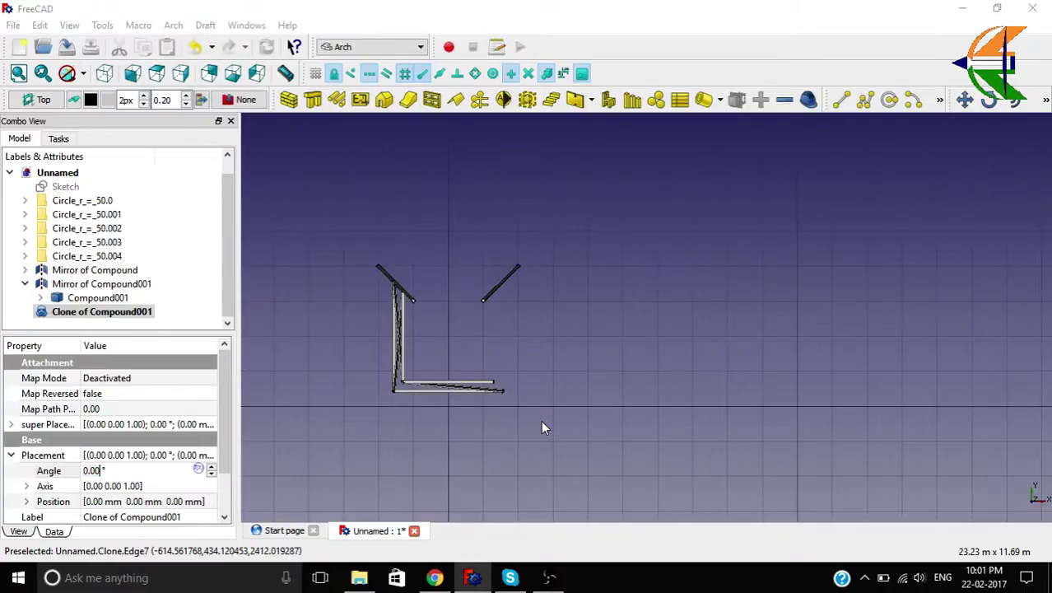
pyautogui.moveTo(540, 424)
pyautogui.mouseDown(button='middle')
pyautogui.moveTo(352, 306)
pyautogui.moveTo(398, 283)
pyautogui.moveTo(481, 290)
pyautogui.moveTo(545, 369)
pyautogui.moveTo(382, 390)
pyautogui.moveTo(405, 394)
pyautogui.mouseUp(button='middle')
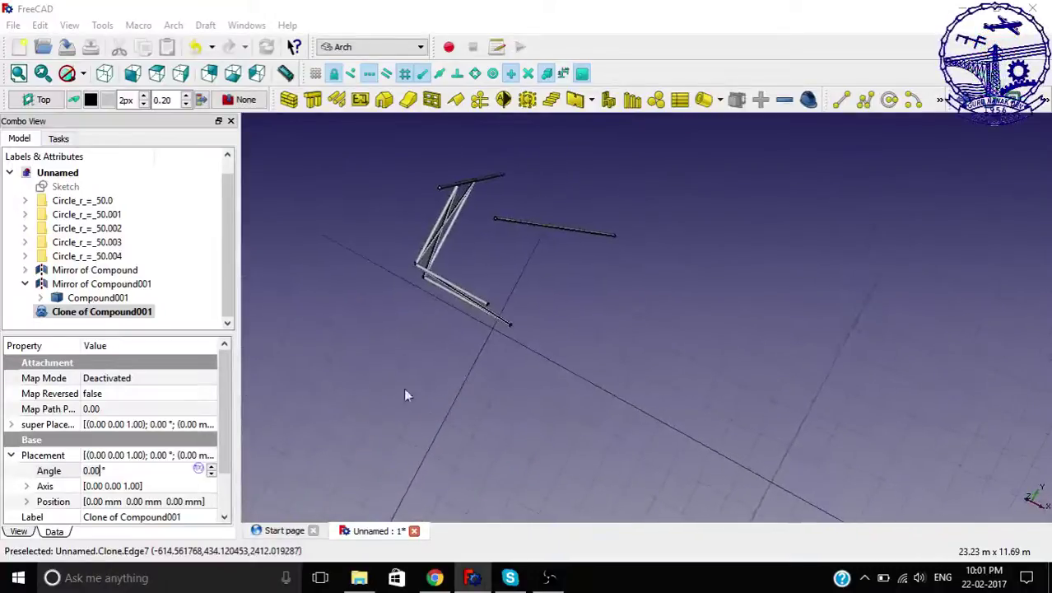
pyautogui.click(94, 298)
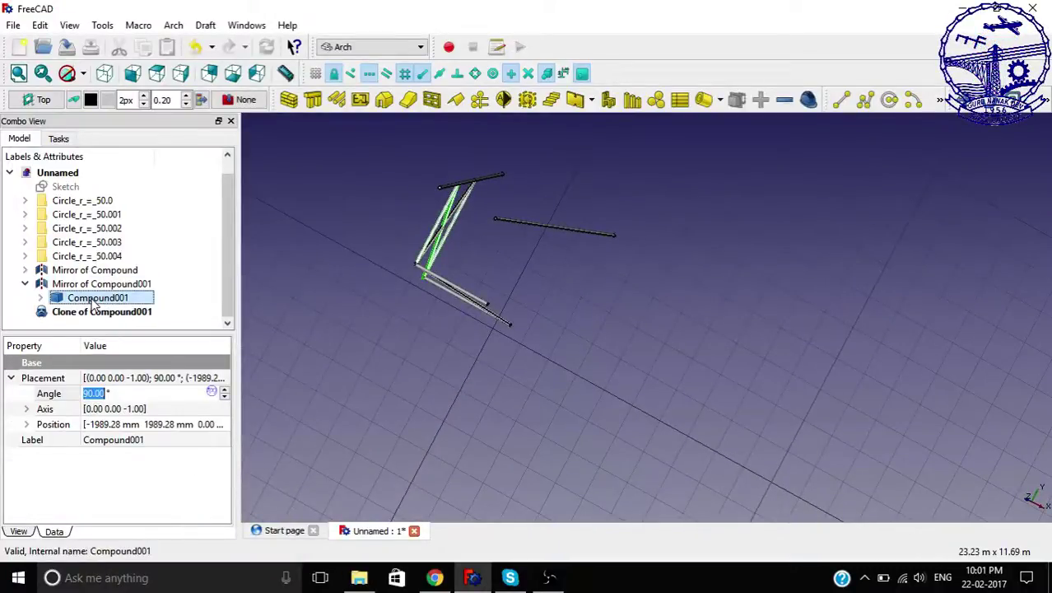
pyautogui.click(89, 284)
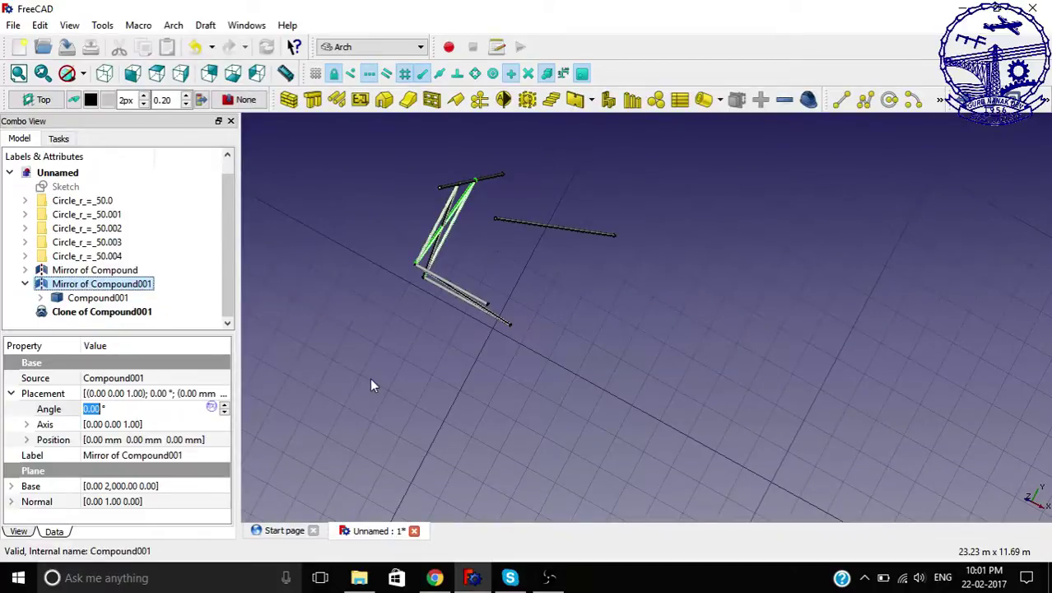
pyautogui.write('90')
pyautogui.press('Return')
# Check the braces in 3D, then return to Top view with Compound001 and its clone selected.
pyautogui.click(494, 410)
pyautogui.moveTo(527, 425); pyautogui.dragTo(677, 293, button='middle')
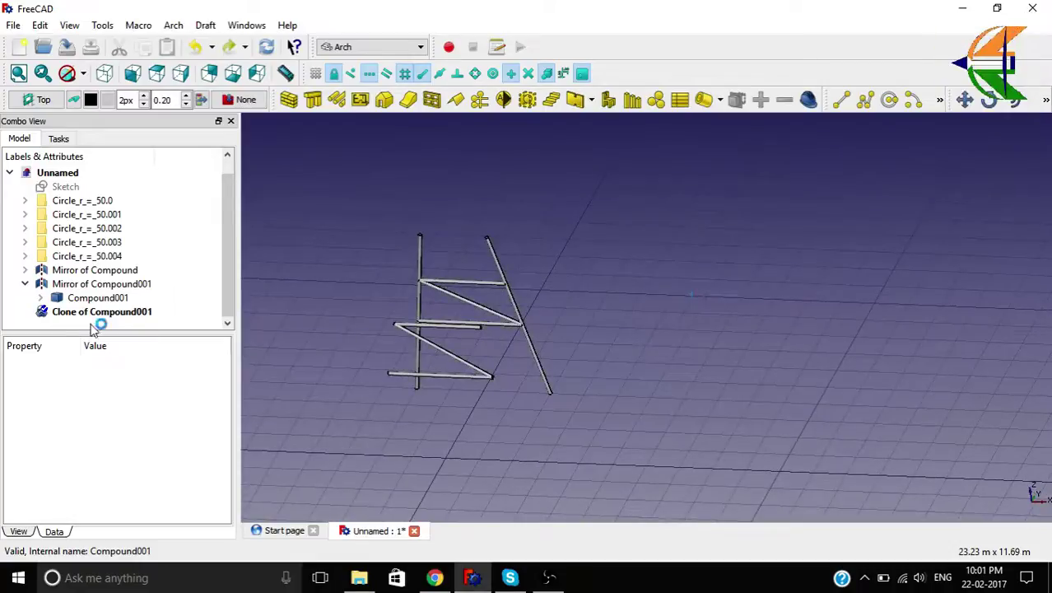
pyautogui.click(88, 298)
pyautogui.click(83, 313)
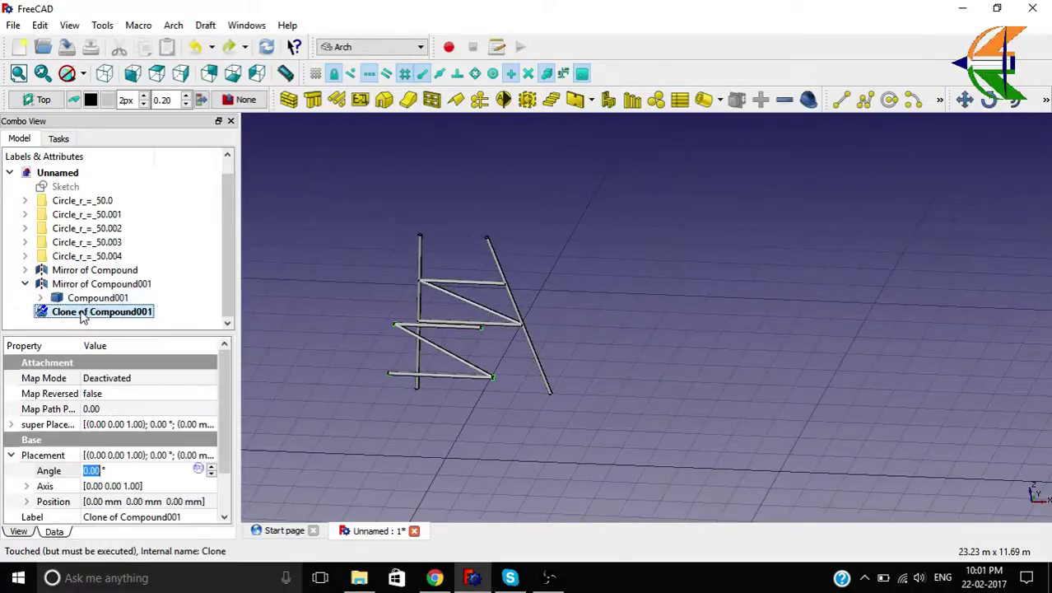
pyautogui.click(156, 73)
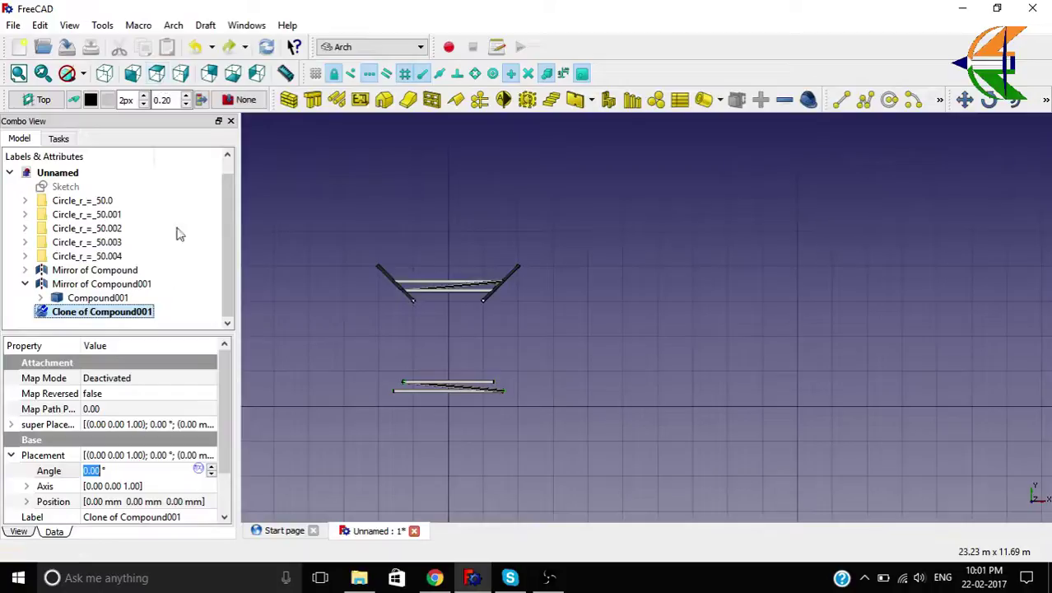
pyautogui.click(106, 300)
pyautogui.click(104, 314)
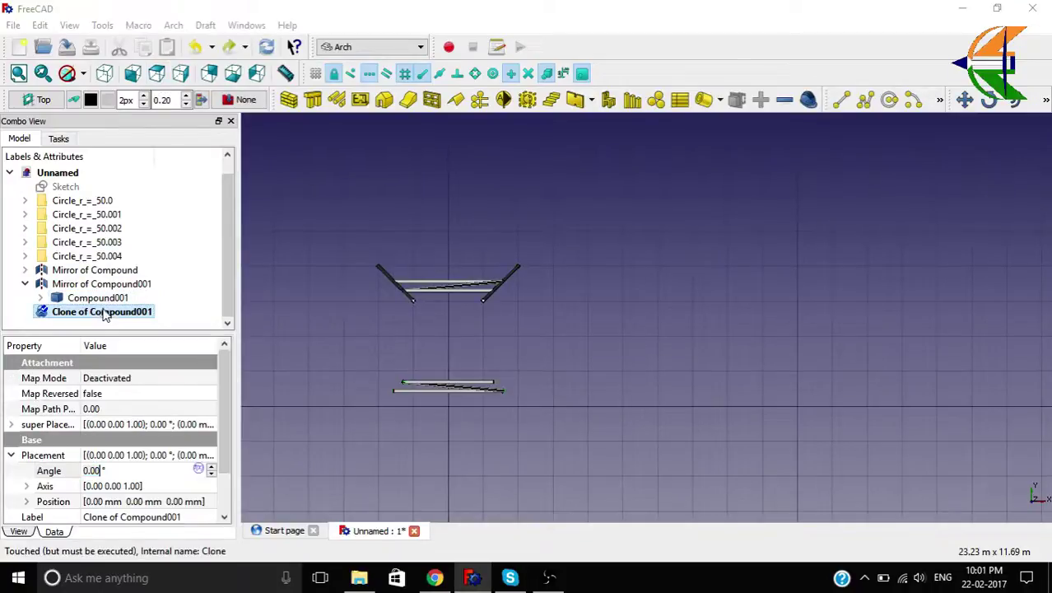
# Rotate the clone of Compound001 90° about the bar's end.
pyautogui.click(989, 99)
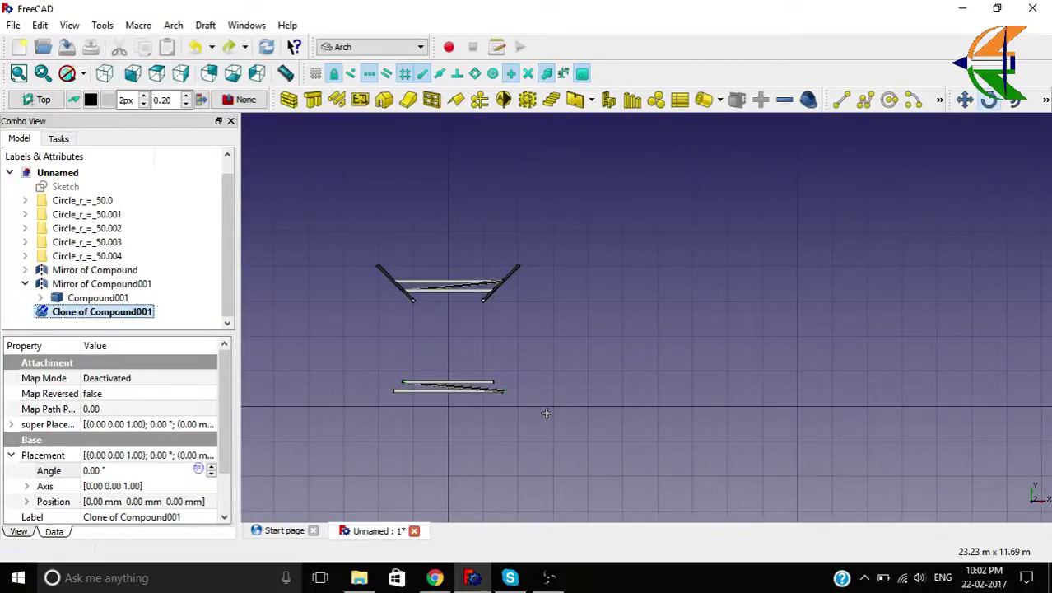
pyautogui.scroll(5, 510, 396)
pyautogui.click(466, 349)
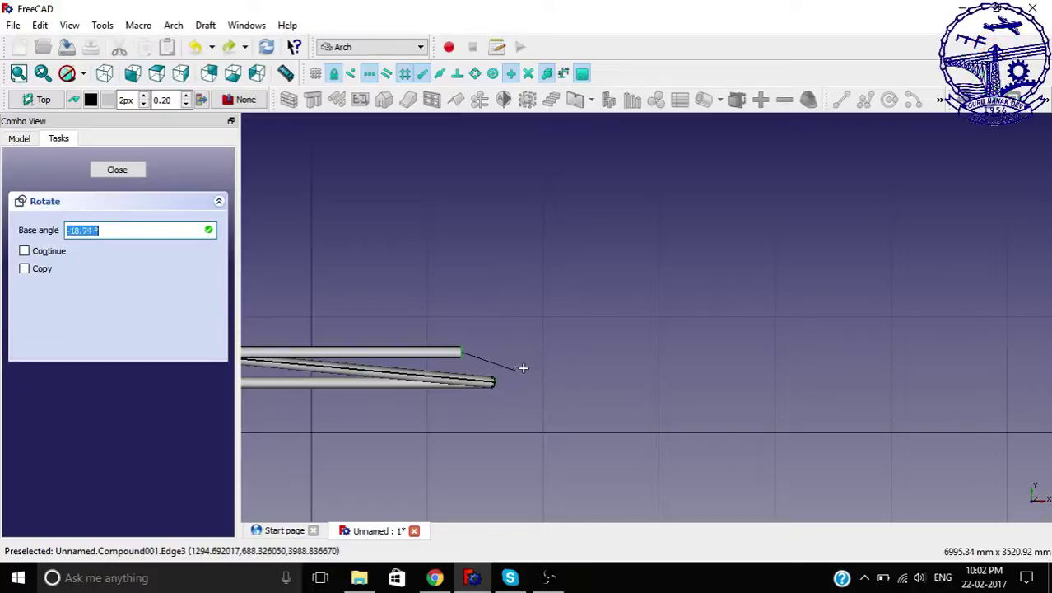
pyautogui.scroll(-3, 531, 360)
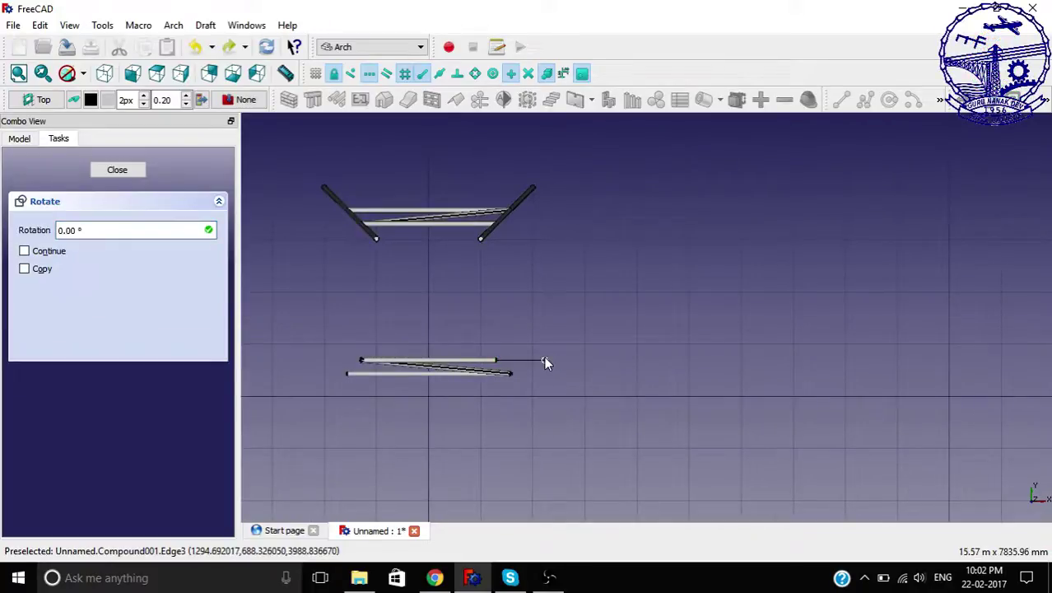
pyautogui.click(498, 410)
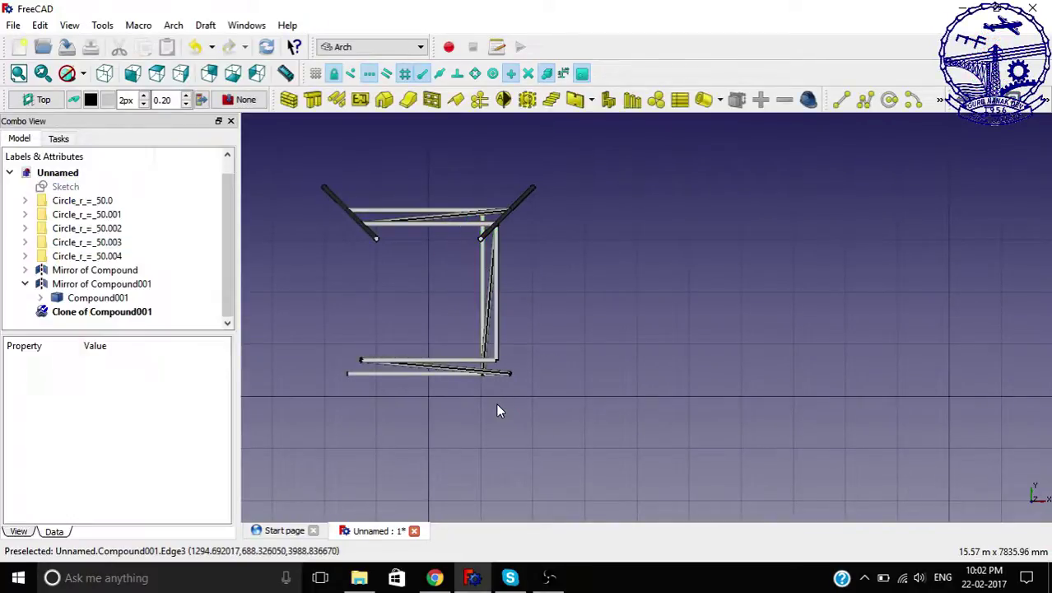
# Move the clone along X from the tube corner to the frame's left corner.
pyautogui.click(102, 312)
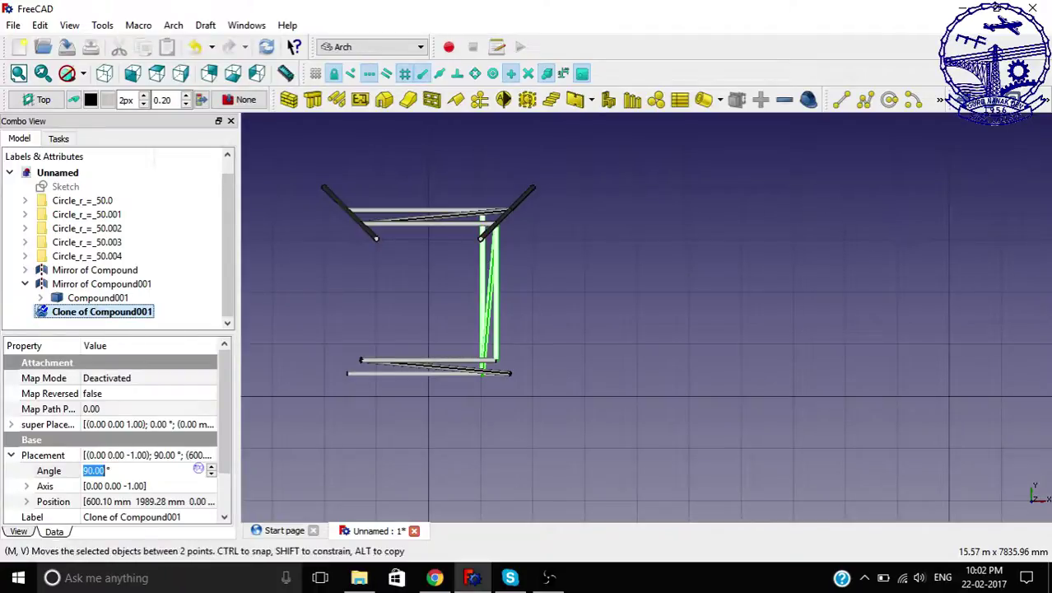
pyautogui.press('m')
pyautogui.press('v')
pyautogui.scroll(5, 516, 331)
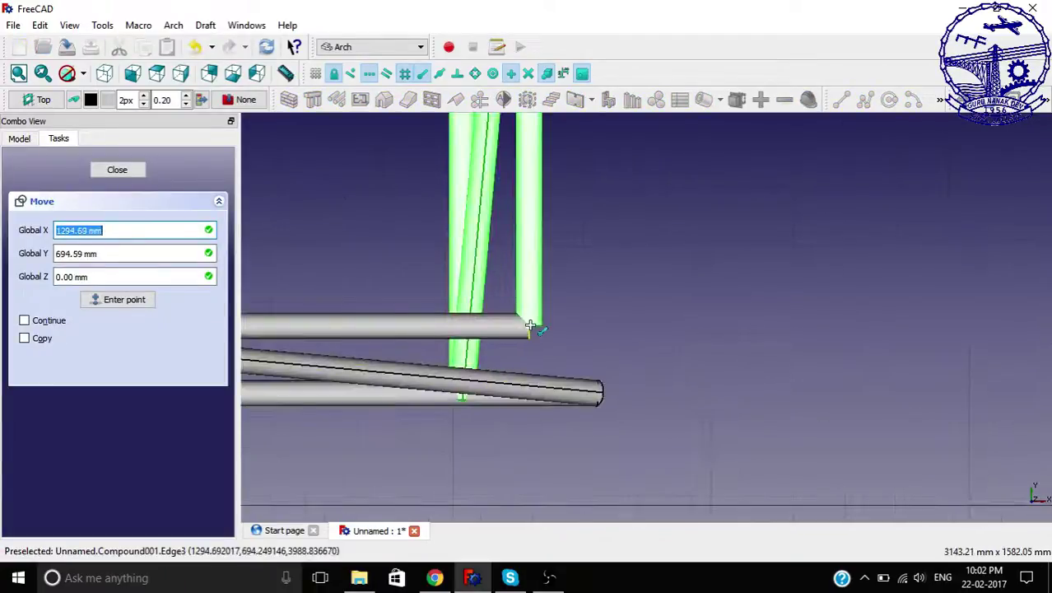
pyautogui.click(530, 328)
pyautogui.scroll(-5, 530, 328)
pyautogui.scroll(5, 593, 331)
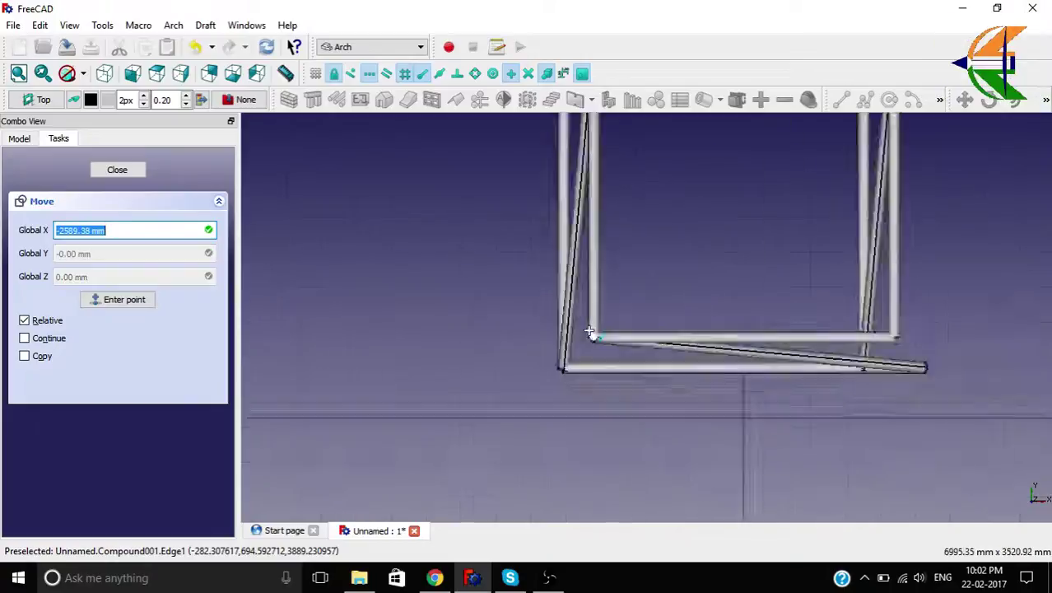
pyautogui.press('x')
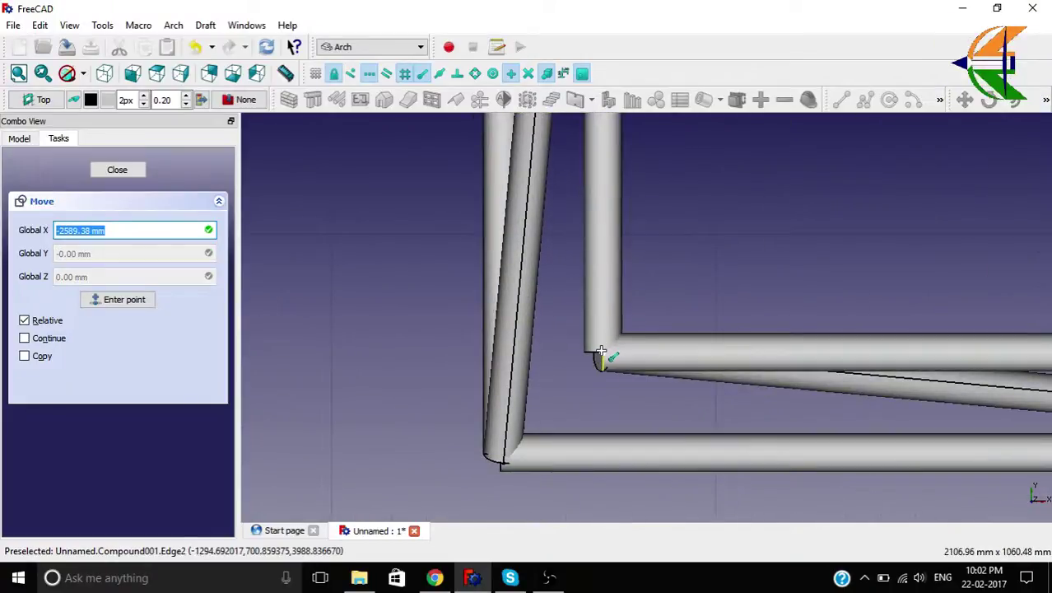
pyautogui.click(601, 353)
pyautogui.scroll(-5, 594, 356)
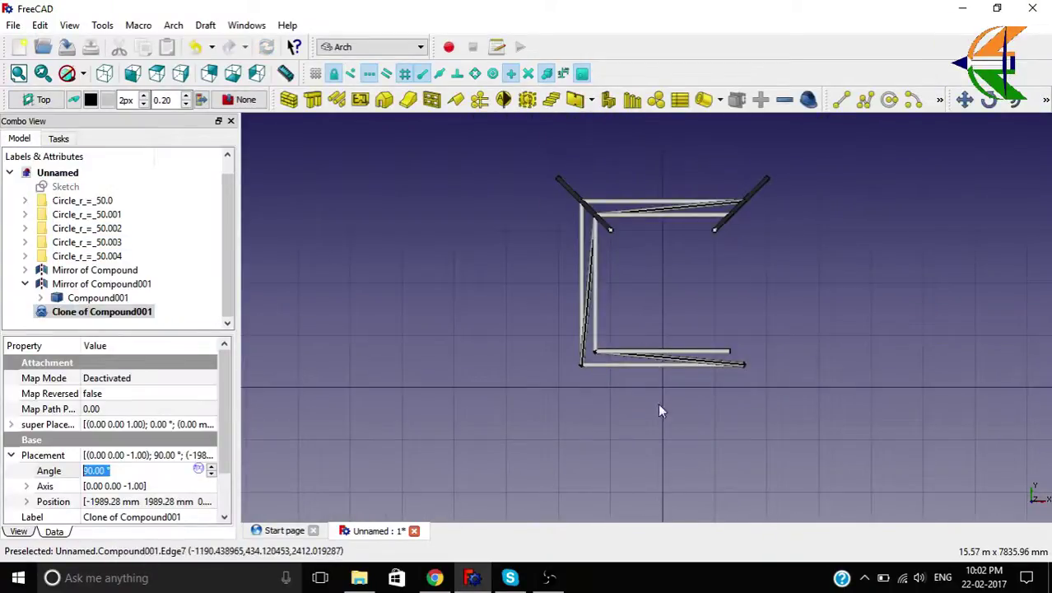
# Inspect the frame in 3D and return to Top view with the clone selected.
pyautogui.moveTo(658, 406); pyautogui.dragTo(816, 314, button='middle')
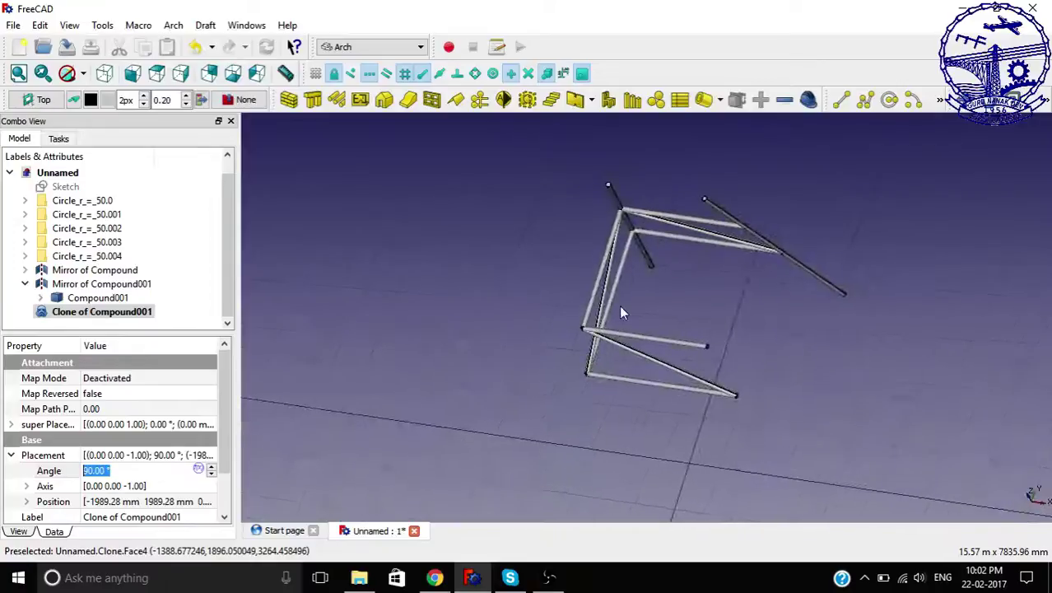
pyautogui.click(102, 297)
pyautogui.click(99, 312)
pyautogui.click(156, 73)
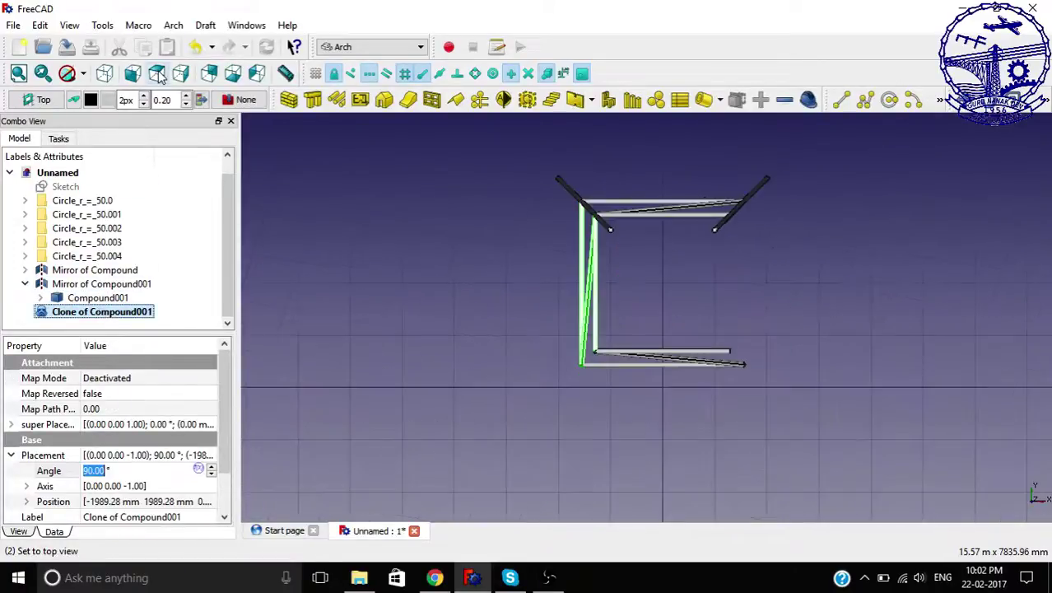
# Mirror the Clone of Compound001 across the frame's centre line to close the fourth side.
pyautogui.click(205, 25)
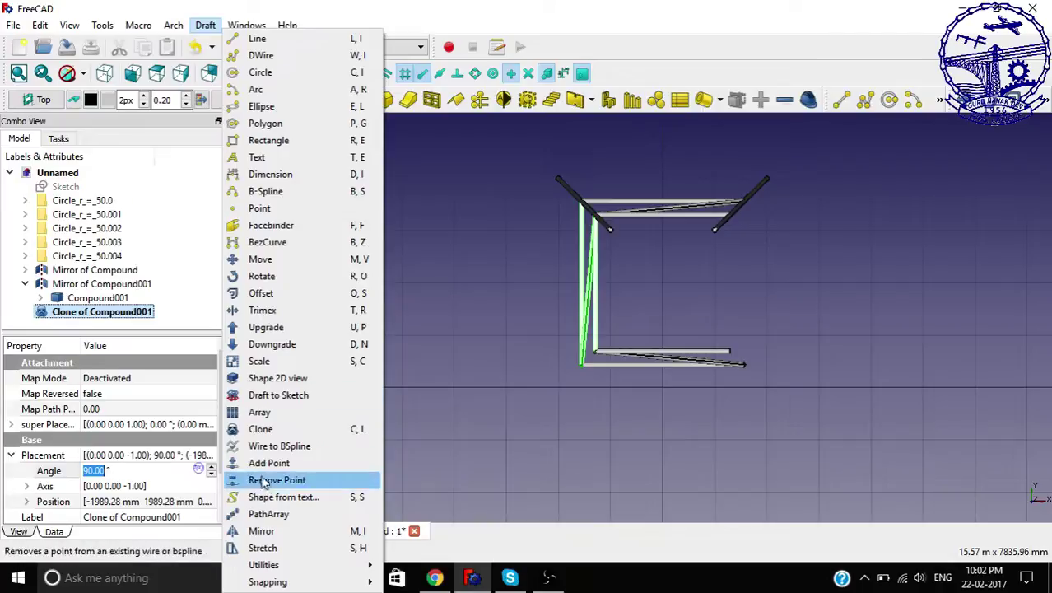
pyautogui.click(261, 531)
pyautogui.scroll(3, 663, 281)
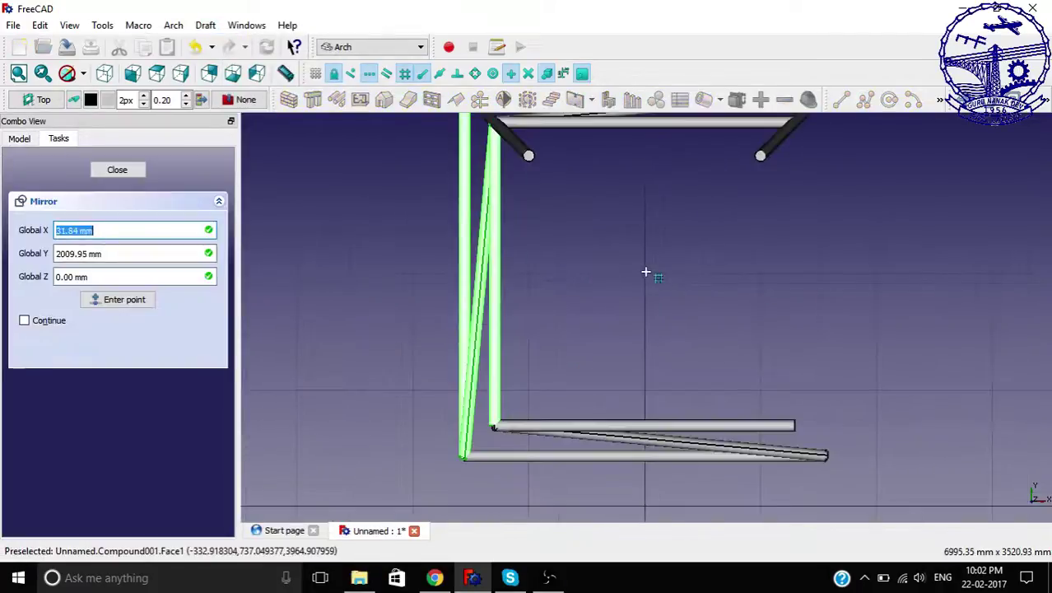
pyautogui.click(646, 279)
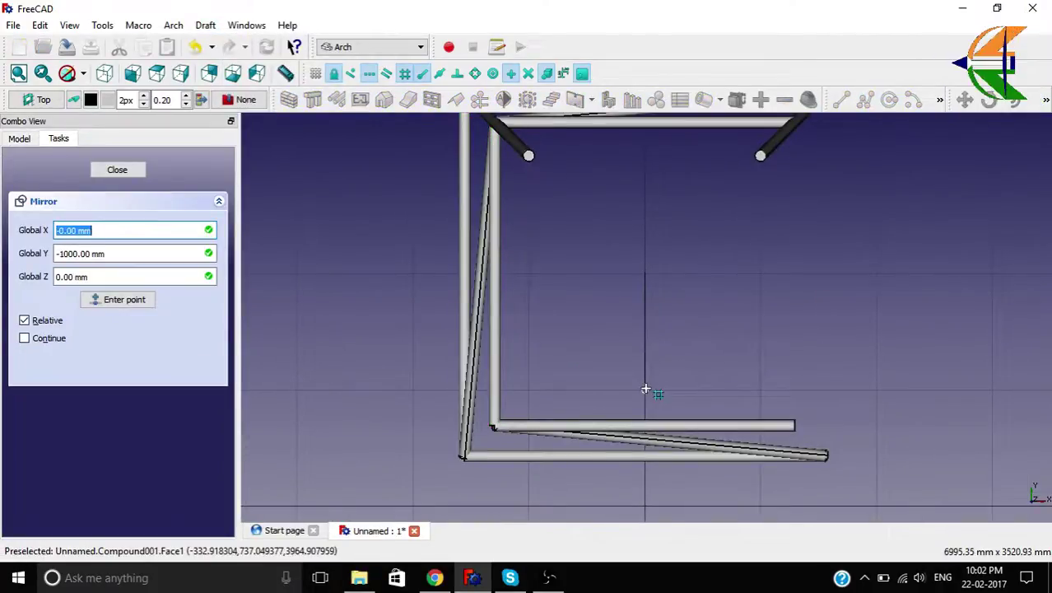
pyautogui.click(647, 388)
pyautogui.scroll(-4, 634, 382)
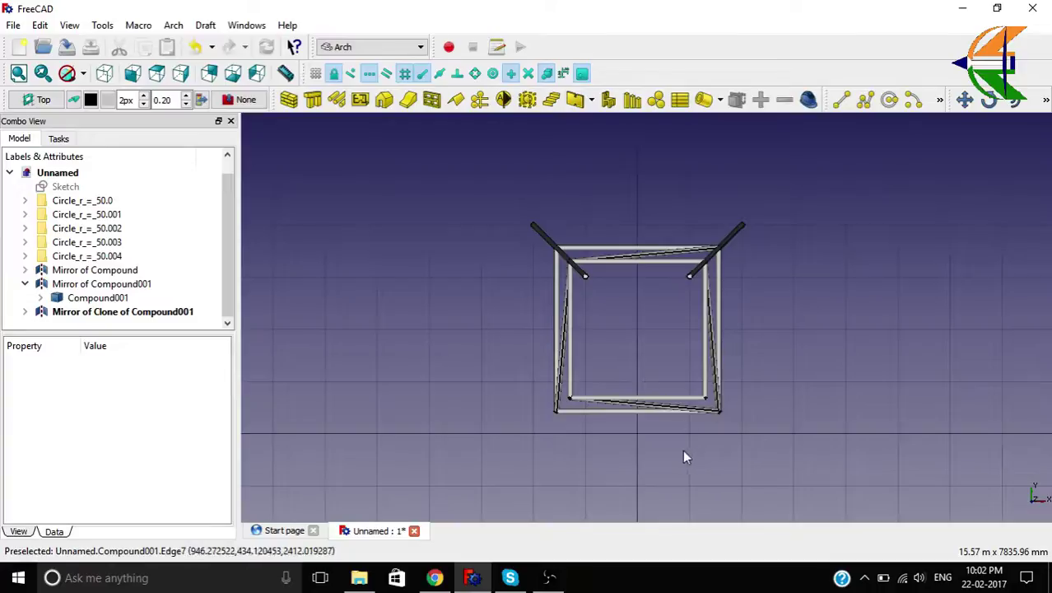
pyautogui.moveTo(677, 455); pyautogui.dragTo(474, 357, button='middle')
# Unhide the Compound inside Mirror of Compound so all four legs show.
pyautogui.click(25, 256)
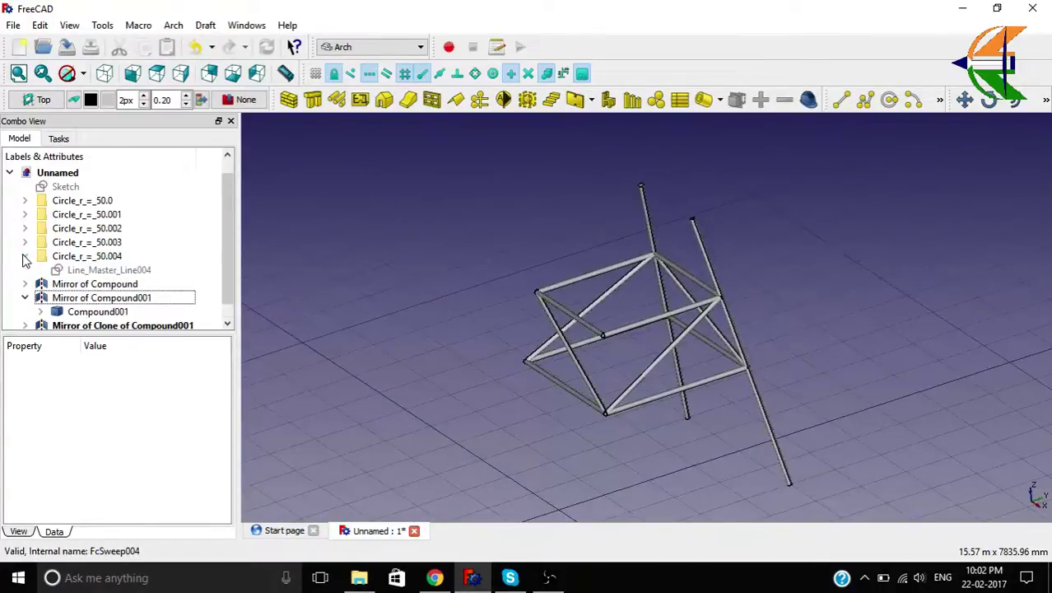
pyautogui.click(25, 256)
pyautogui.click(25, 242)
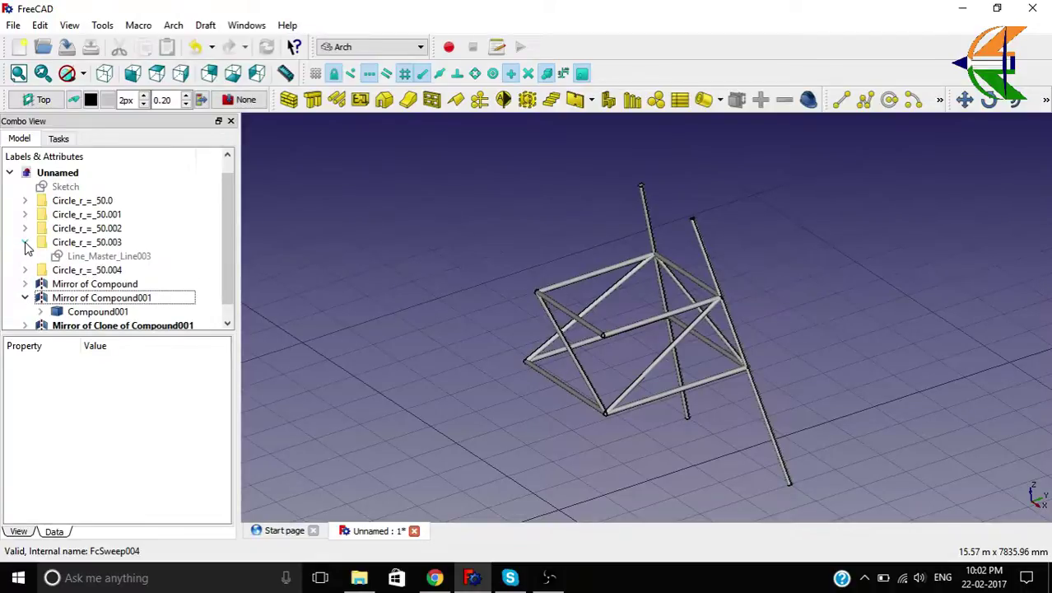
pyautogui.click(25, 242)
pyautogui.click(25, 228)
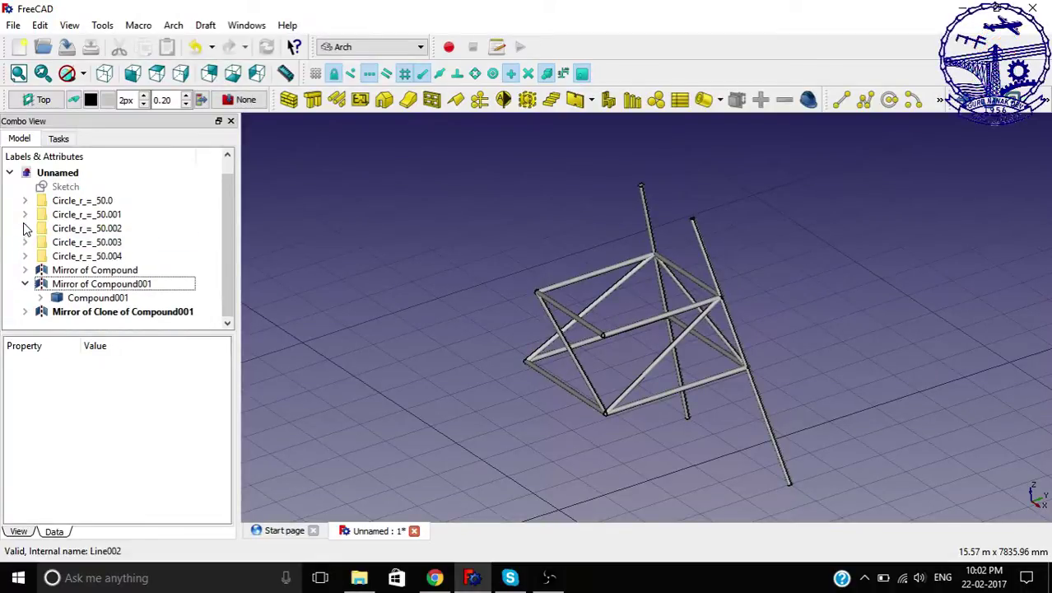
pyautogui.click(37, 270)
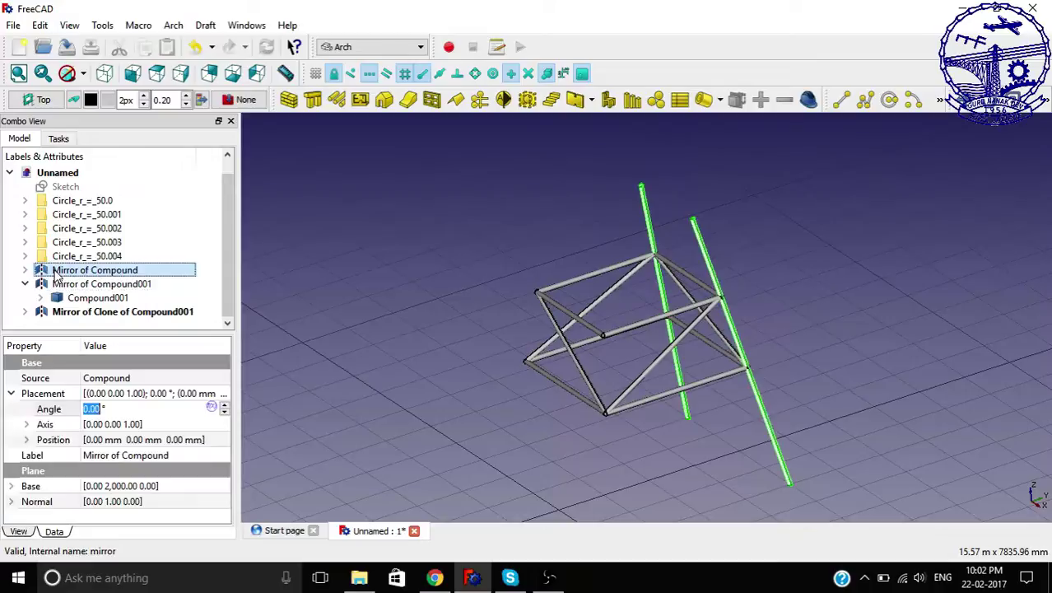
pyautogui.click(25, 270)
pyautogui.click(87, 283)
pyautogui.press('space')
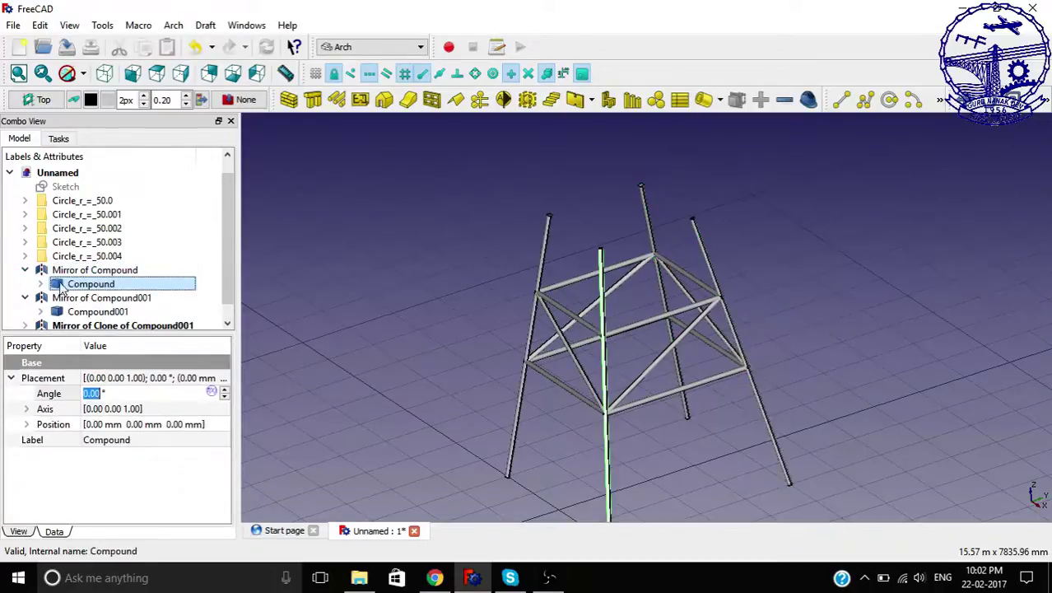
pyautogui.click(389, 290)
pyautogui.moveTo(495, 292); pyautogui.dragTo(653, 359, button='middle')
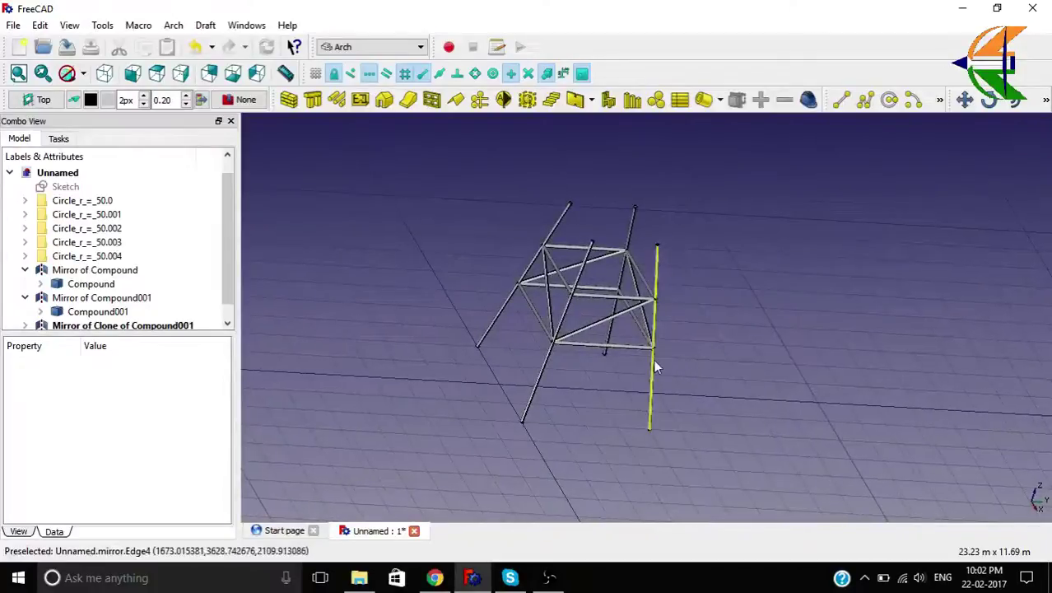
# Render the tower in Shaded draw style with the Draft grid hidden.
pyautogui.click(82, 73)
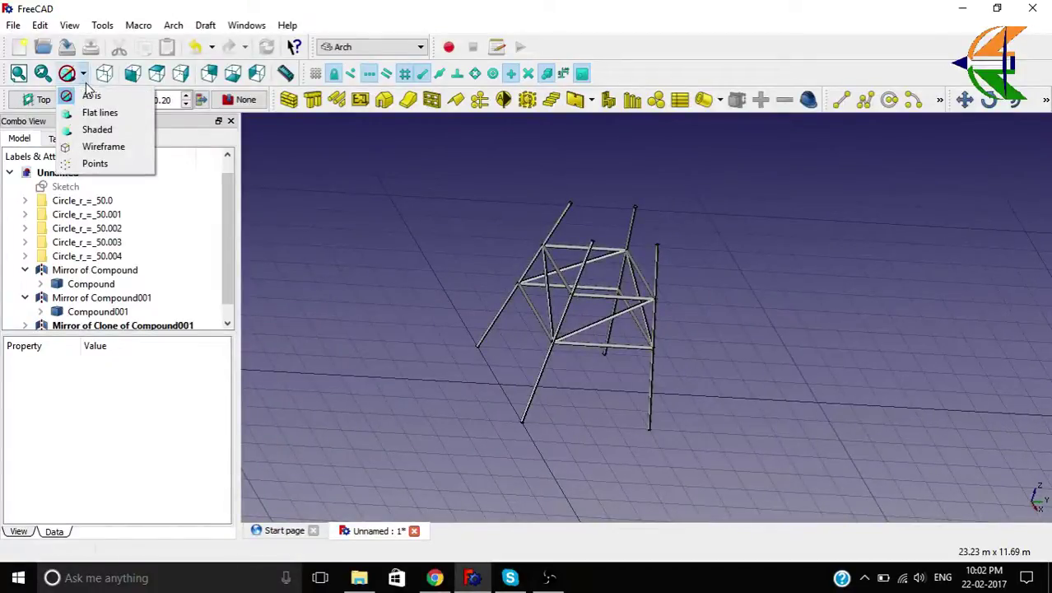
pyautogui.click(88, 130)
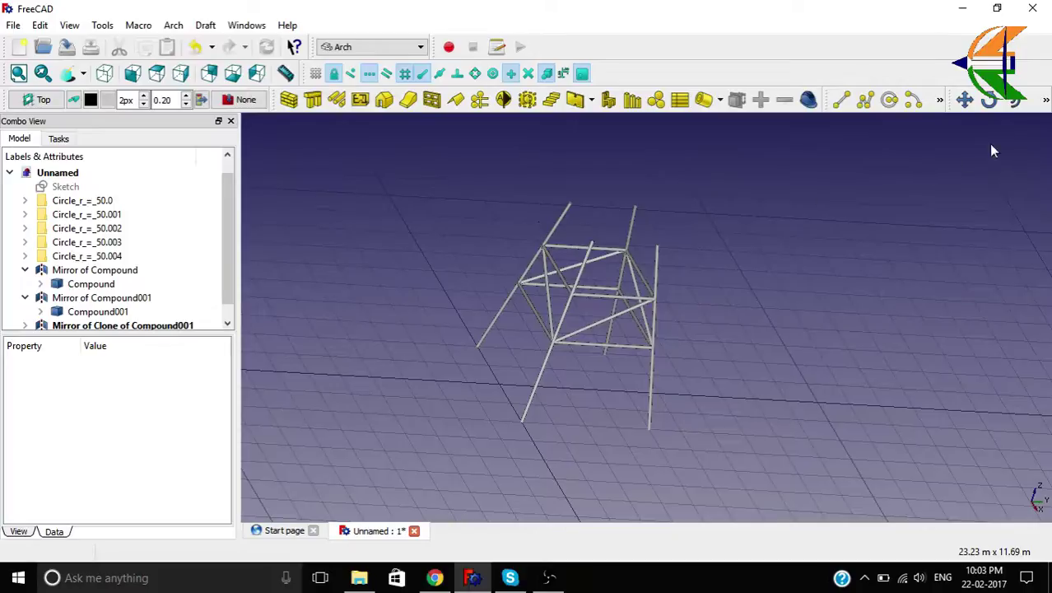
pyautogui.click(405, 73)
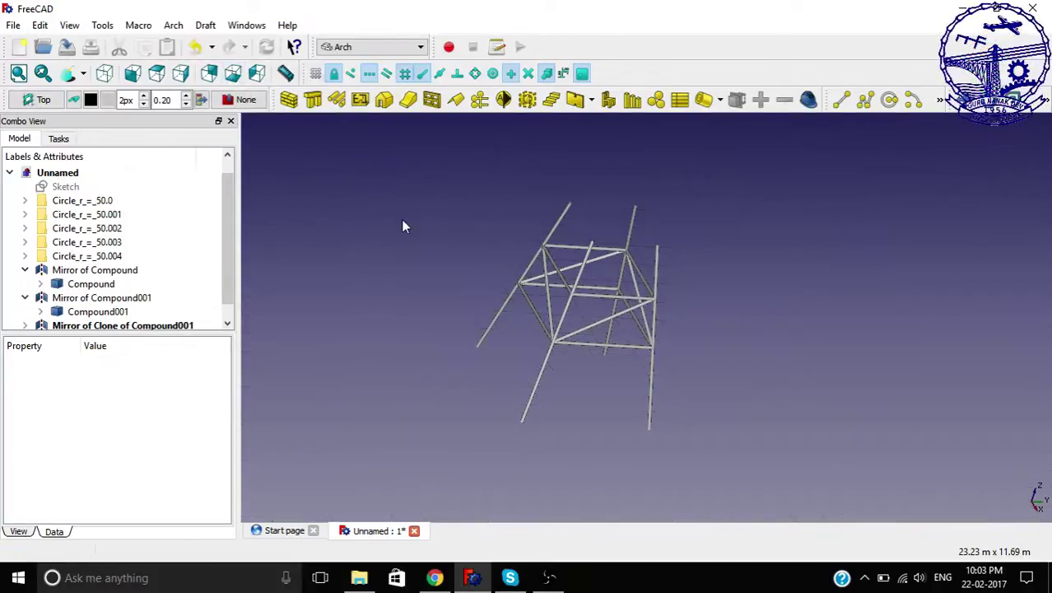
pyautogui.rightClick(401, 219)
pyautogui.click(301, 191)
# Switch the 3D view to perspective projection.
pyautogui.click(69, 25)
pyautogui.click(115, 75)
pyautogui.rightClick(375, 212)
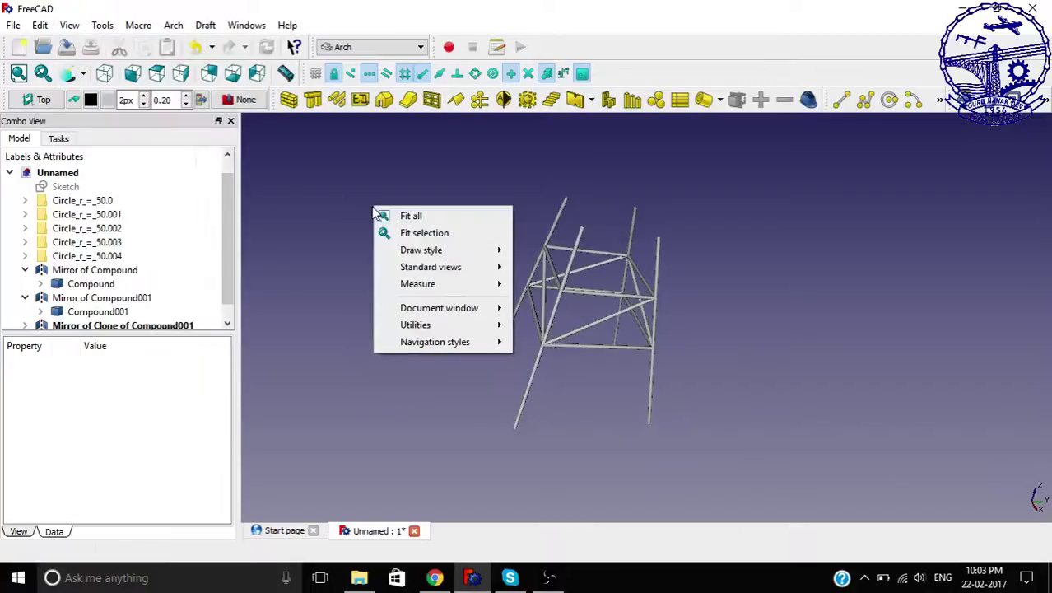
# Show the 3D view full screen and centre the tower in it.
pyautogui.moveTo(424, 313)
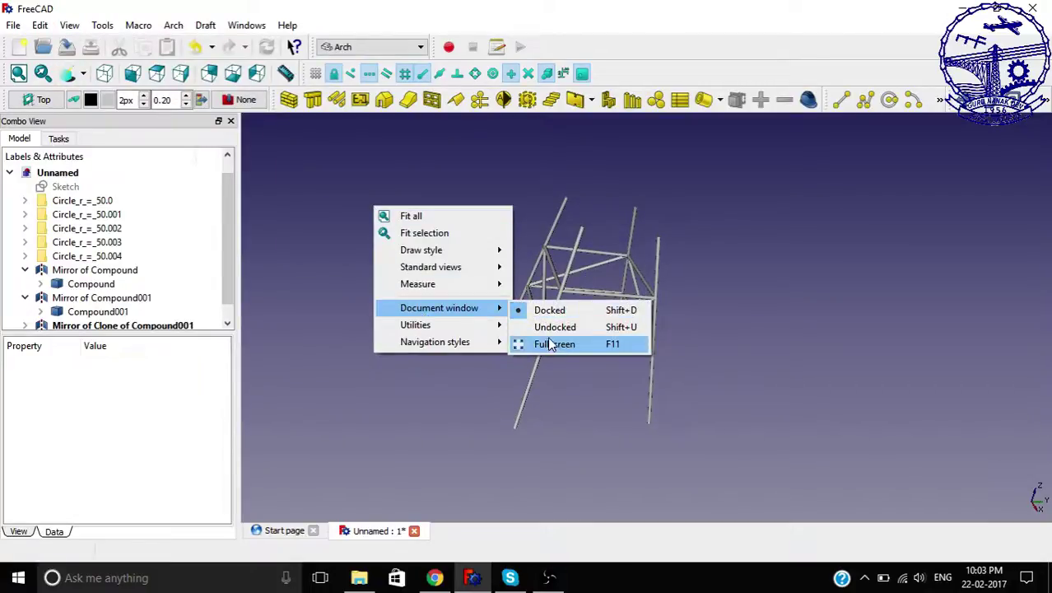
pyautogui.click(536, 344)
pyautogui.scroll(3, 340, 264)
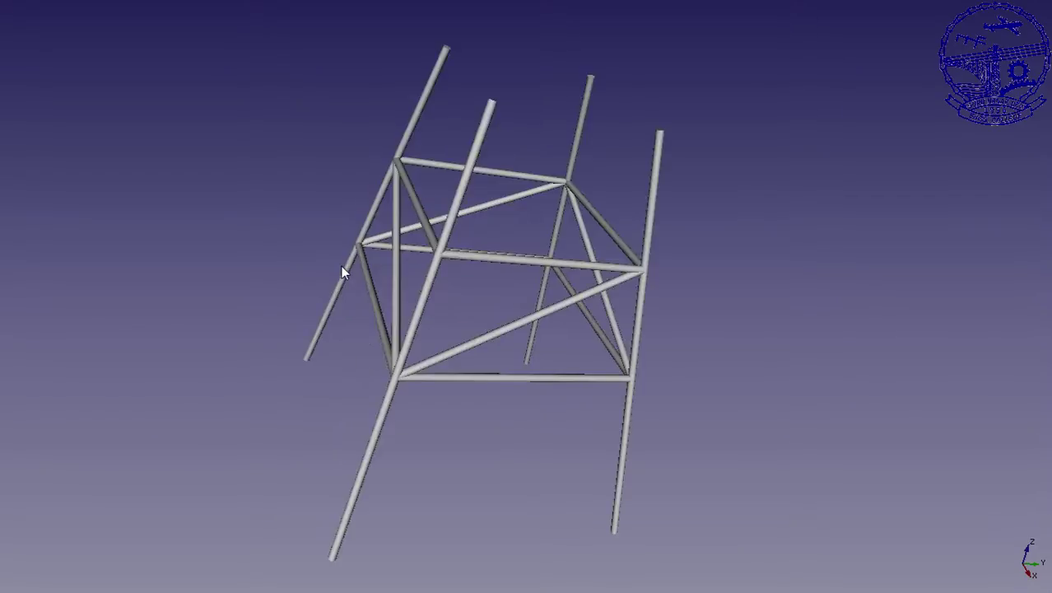
pyautogui.moveTo(340, 264); pyautogui.dragTo(509, 285, button='middle')
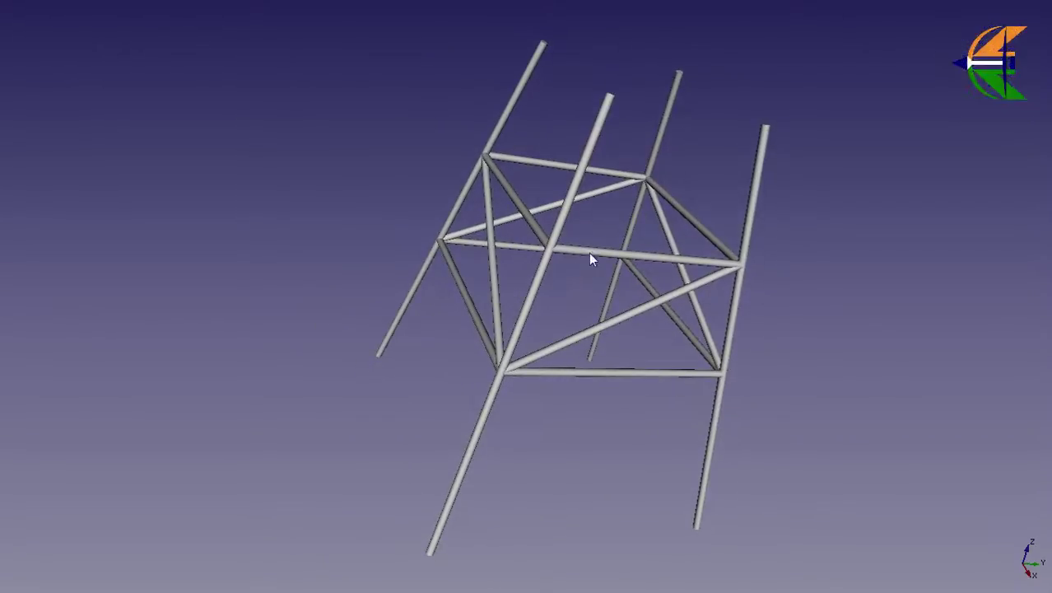